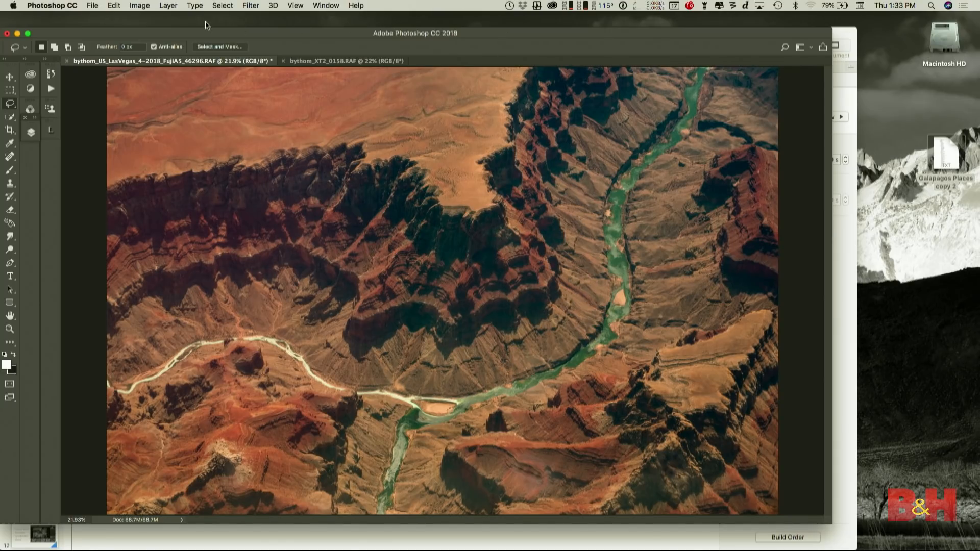
- Start a Channel Mixer adjustment on the canyon photo and switch its output to monochrome
{"action": "left_click", "coordinate": [140, 6]}
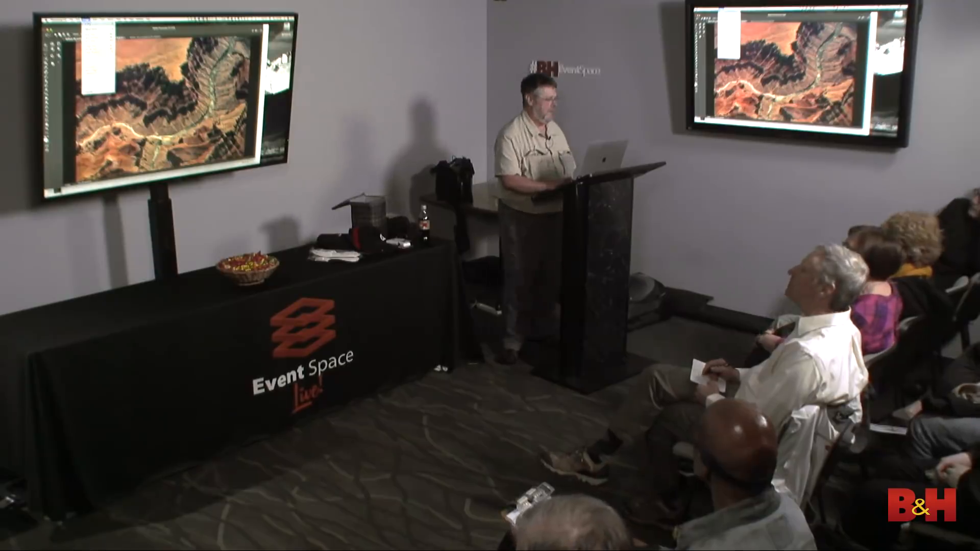
{"action": "mouse_move", "coordinate": [98, 29]}
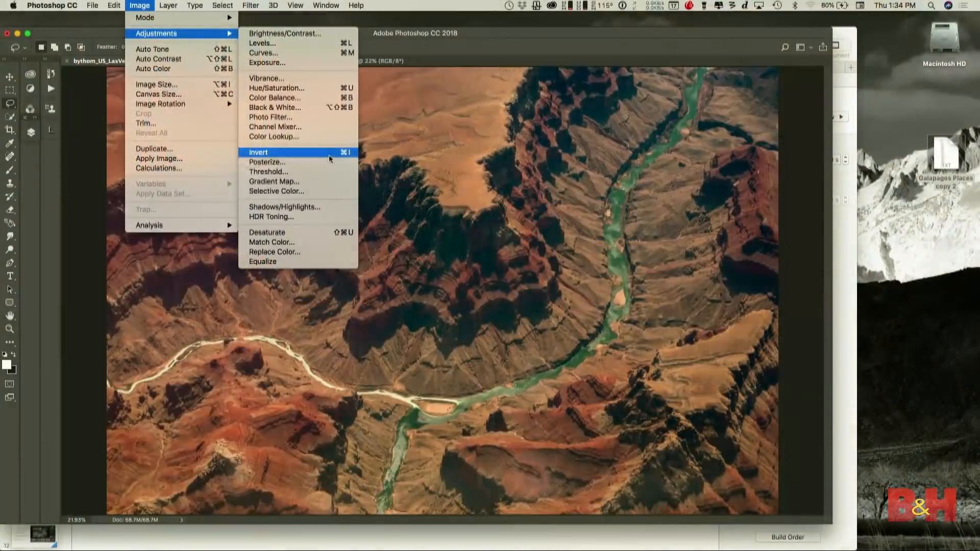
{"action": "left_click", "coordinate": [314, 127]}
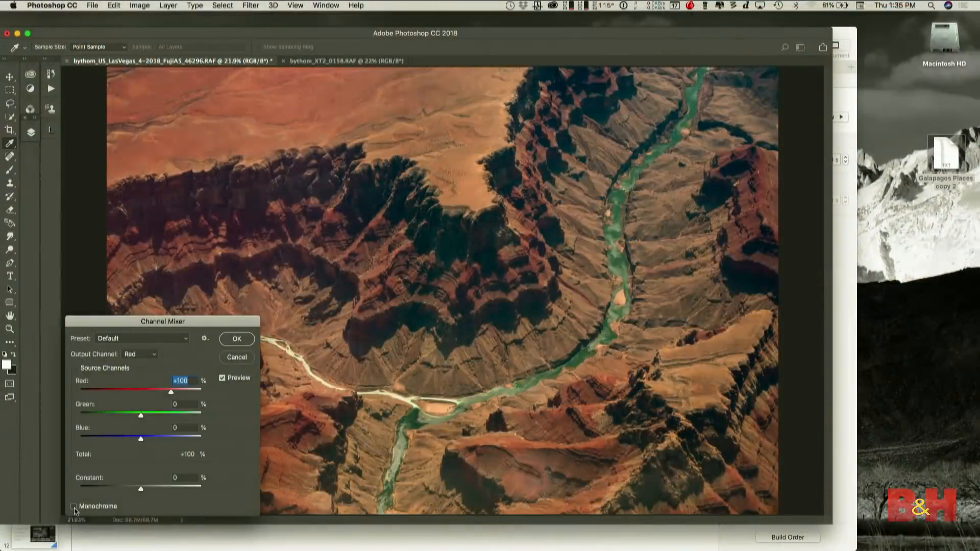
{"action": "left_click", "coordinate": [75, 508]}
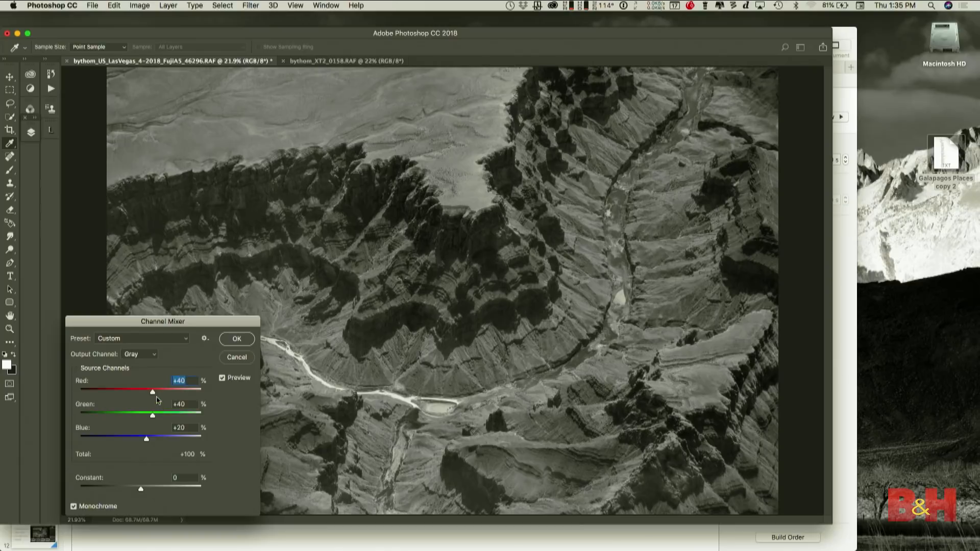
- Set the monochrome mix to red +74%, green +29% and blue -6%, and apply the adjustment
{"action": "left_click_drag", "start_coordinate": [155, 397], "coordinate": [164, 397]}
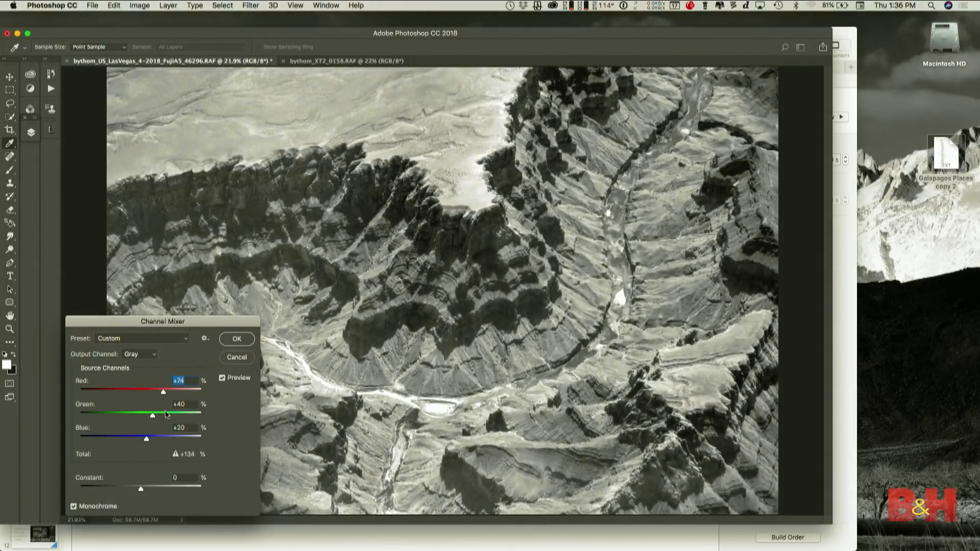
{"action": "left_click_drag", "start_coordinate": [155, 416], "coordinate": [149, 418]}
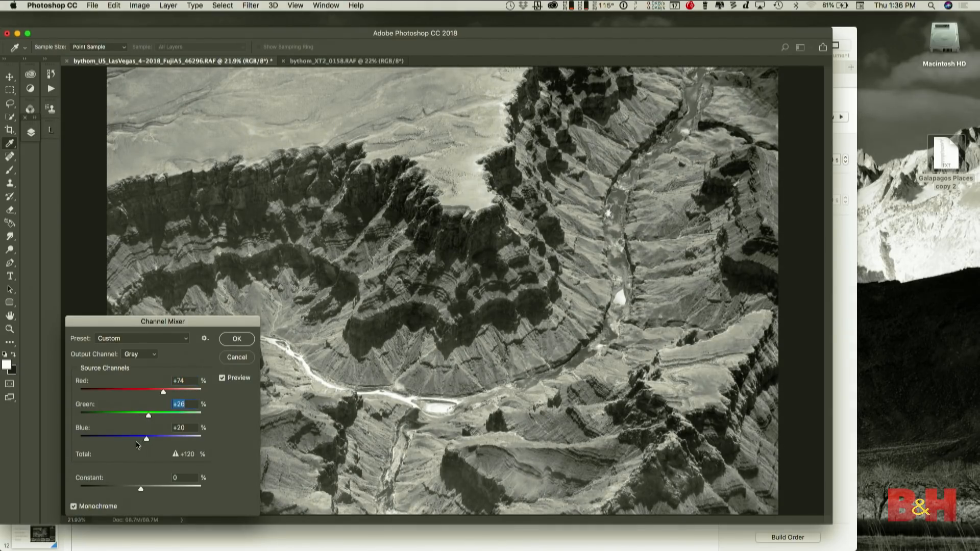
{"action": "left_click_drag", "start_coordinate": [146, 441], "coordinate": [140, 442]}
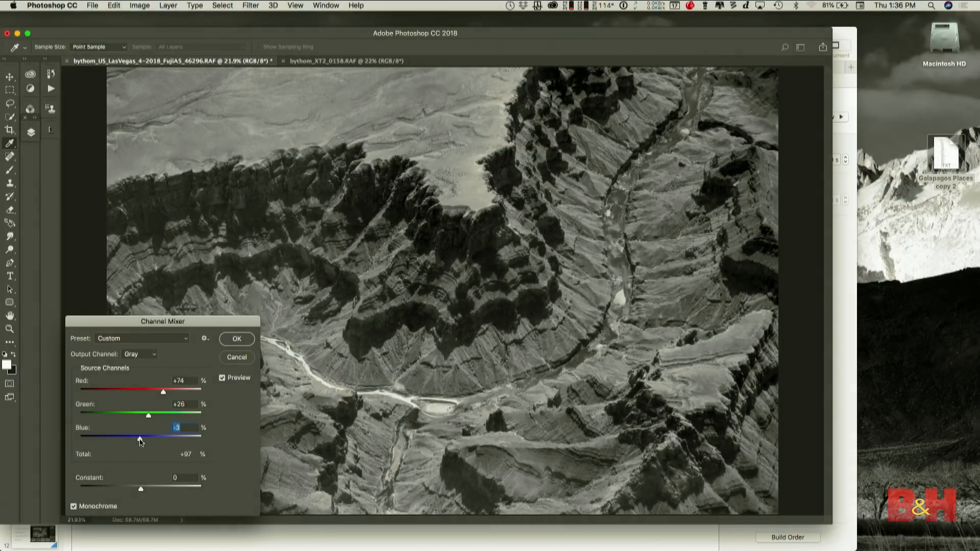
{"action": "left_click_drag", "start_coordinate": [148, 415], "coordinate": [150, 415]}
{"action": "left_click", "coordinate": [185, 428]}
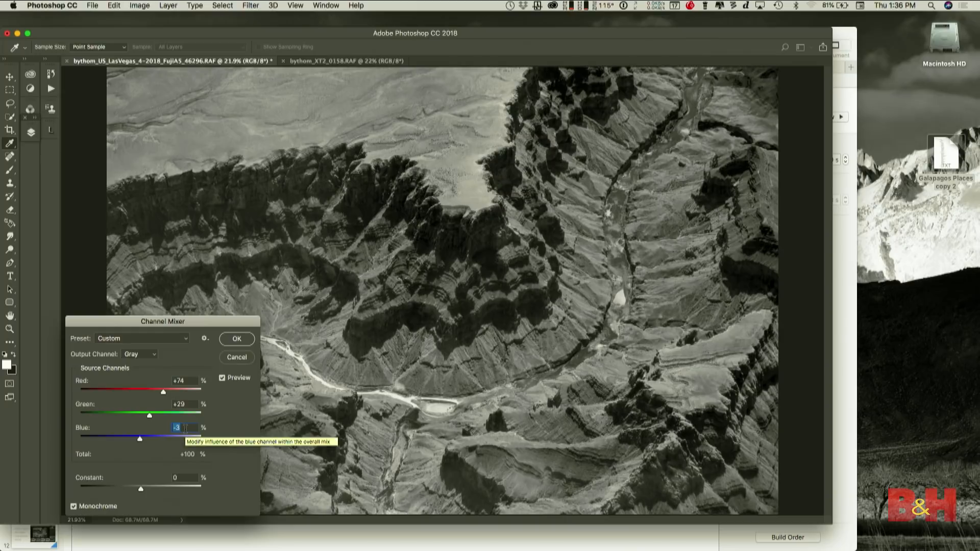
{"action": "type", "text": "-6"}
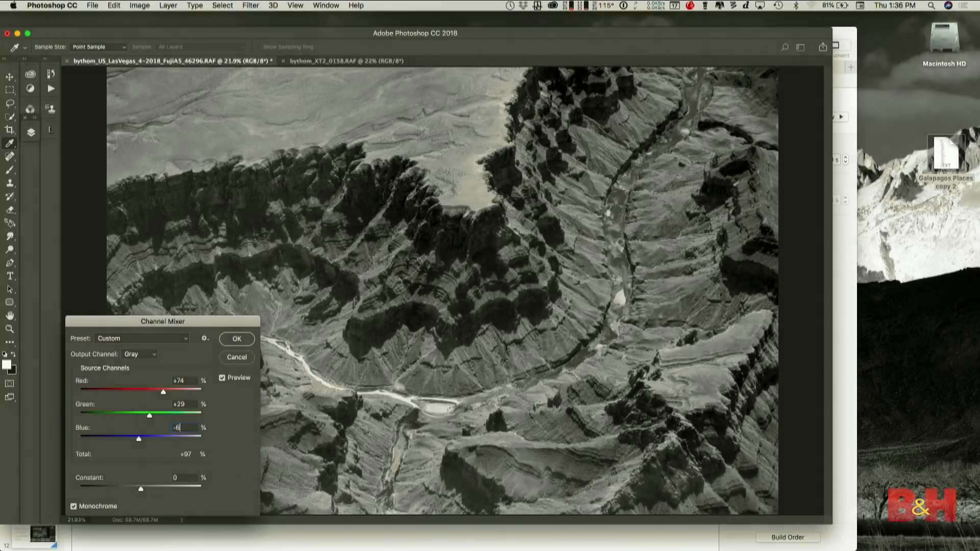
{"action": "key", "text": "Return"}
{"action": "key", "text": "l"}
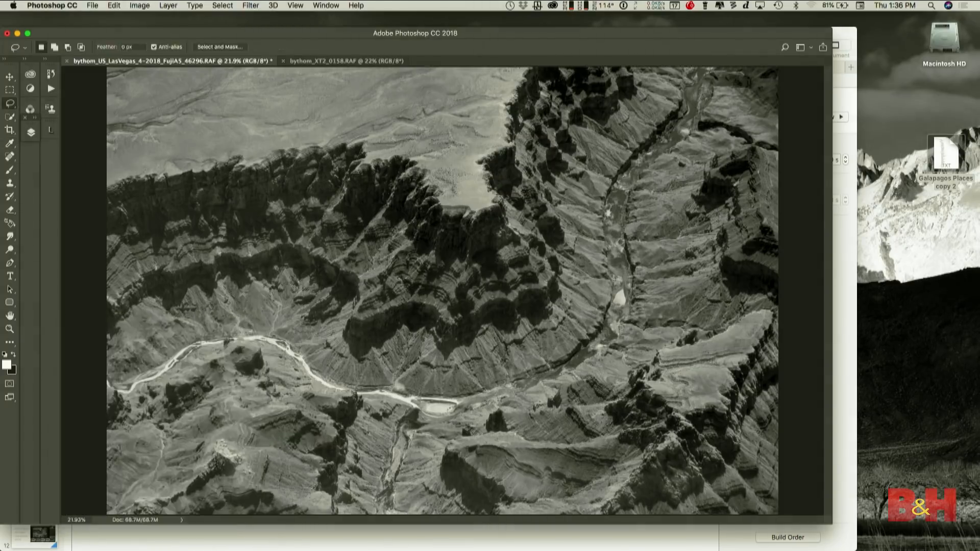
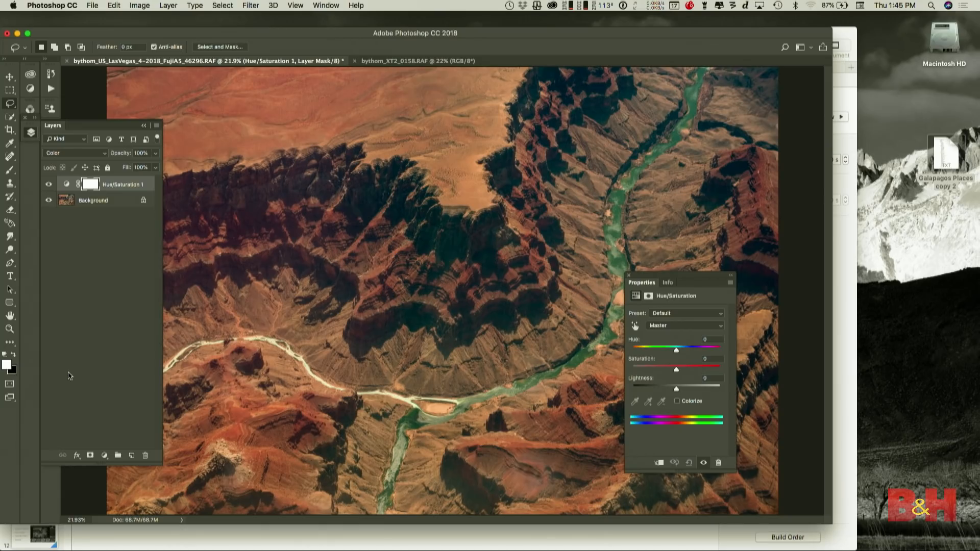
- Add a second Hue/Saturation adjustment layer above the first and set its saturation to -100
{"action": "left_click", "coordinate": [105, 455]}
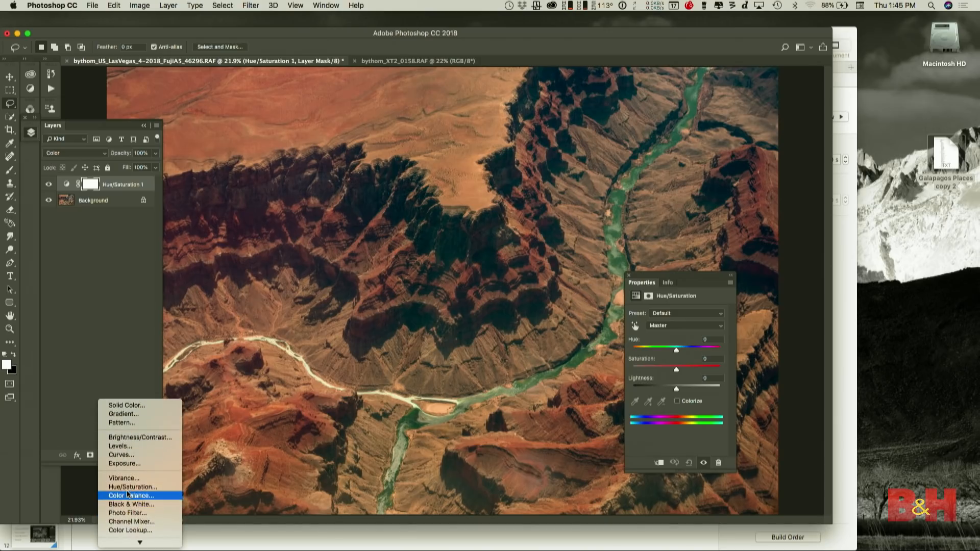
{"action": "left_click", "coordinate": [127, 488]}
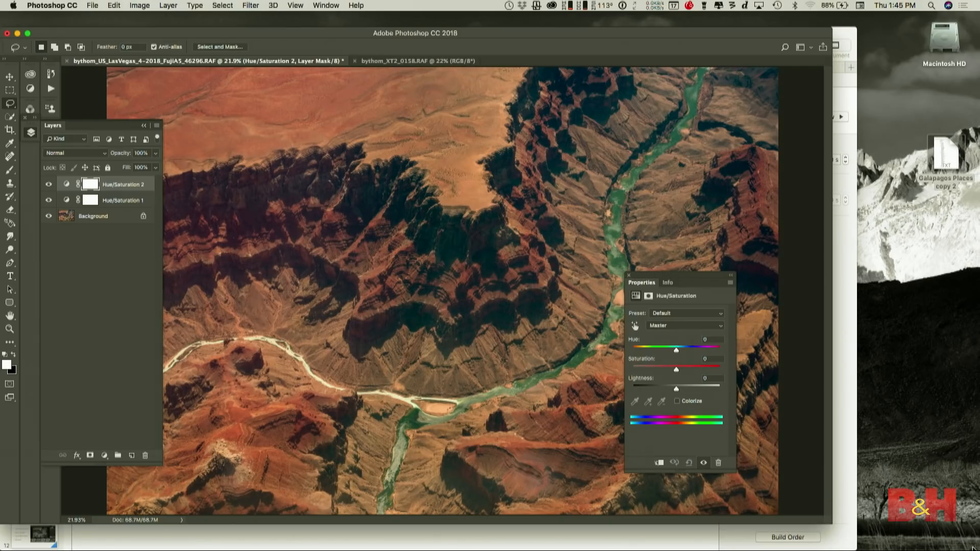
{"action": "left_click_drag", "start_coordinate": [677, 372], "coordinate": [616, 373]}
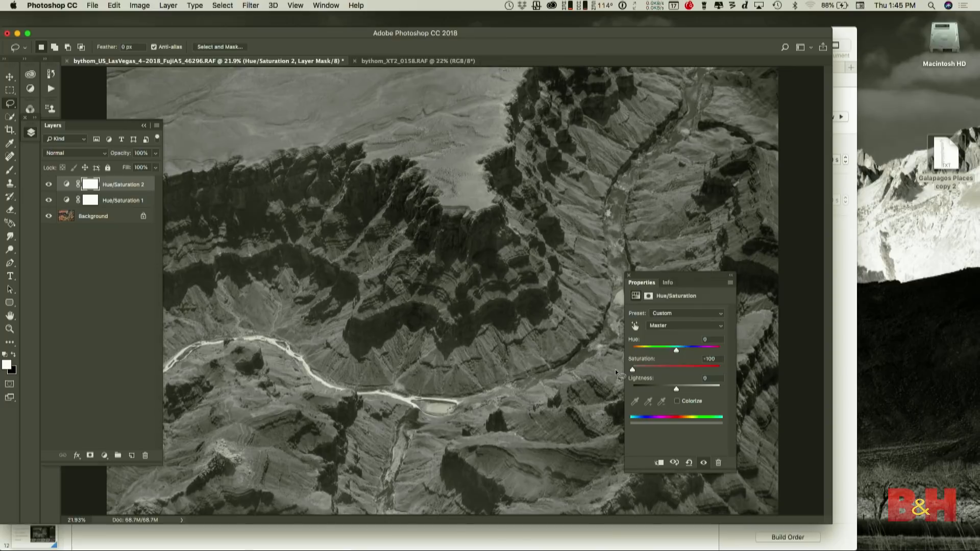
- On the lower Hue/Saturation layer, shift the Master hue to +14 and set the Reds hue to -23
{"action": "left_click", "coordinate": [111, 203]}
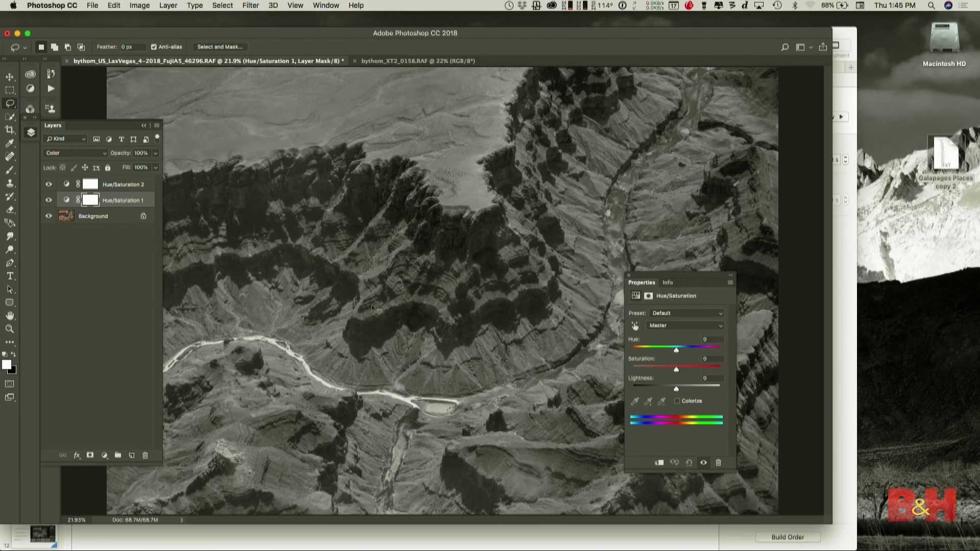
{"action": "left_click_drag", "start_coordinate": [675, 351], "coordinate": [682, 351]}
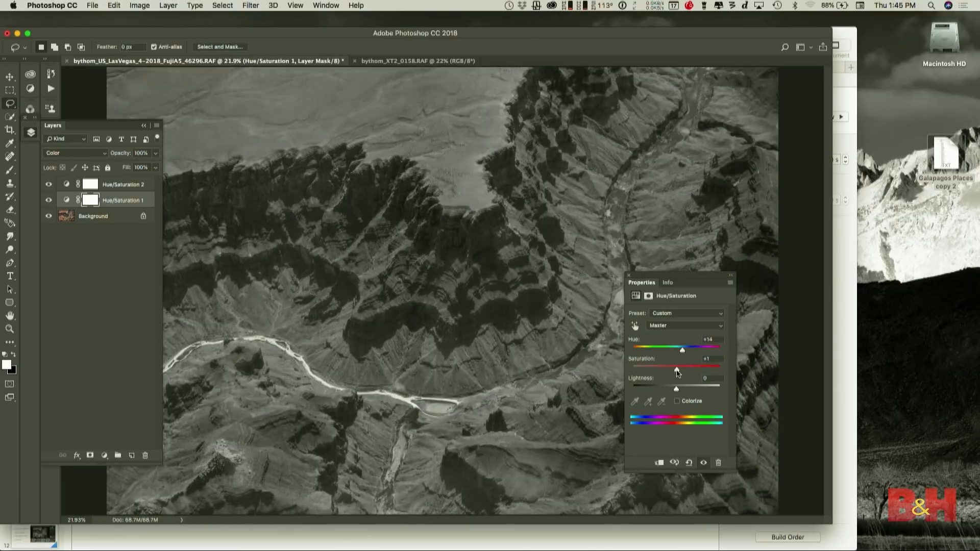
{"action": "left_click", "coordinate": [669, 326]}
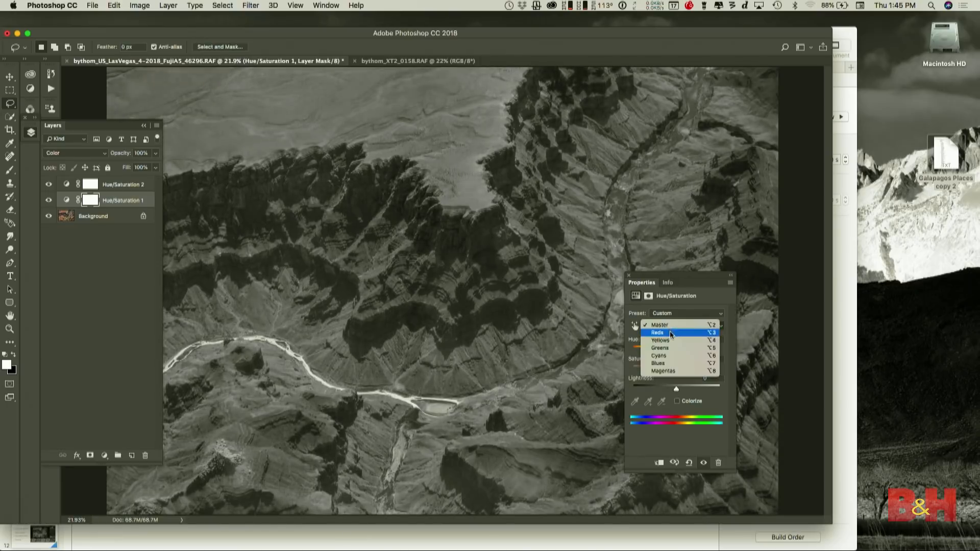
{"action": "left_click", "coordinate": [670, 334]}
{"action": "left_click_drag", "start_coordinate": [676, 351], "coordinate": [666, 352]}
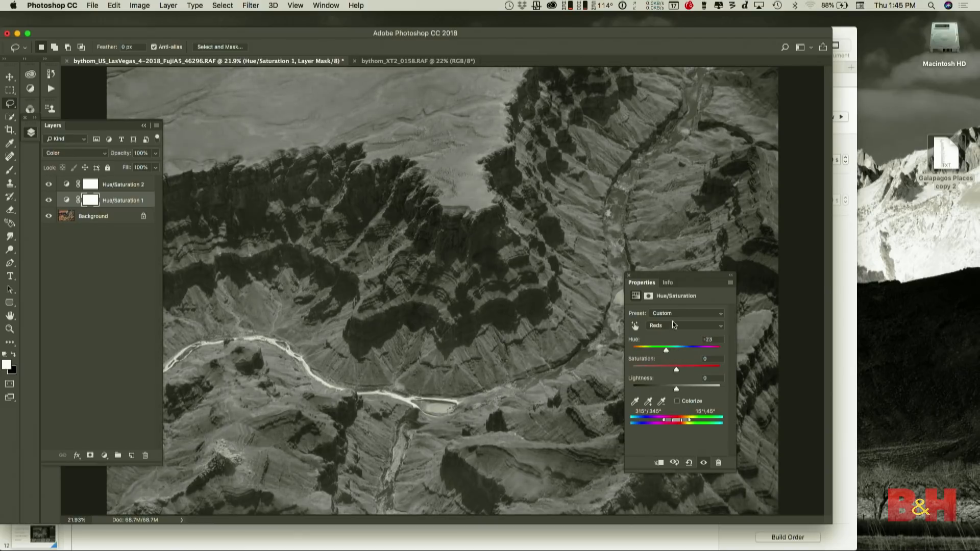
- Lower the Yellows hue slightly and adjust the Cyans range on the lower Hue/Saturation layer
{"action": "left_click", "coordinate": [672, 325]}
{"action": "left_click", "coordinate": [672, 333]}
{"action": "left_click_drag", "start_coordinate": [676, 351], "coordinate": [672, 351]}
{"action": "left_click", "coordinate": [670, 326]}
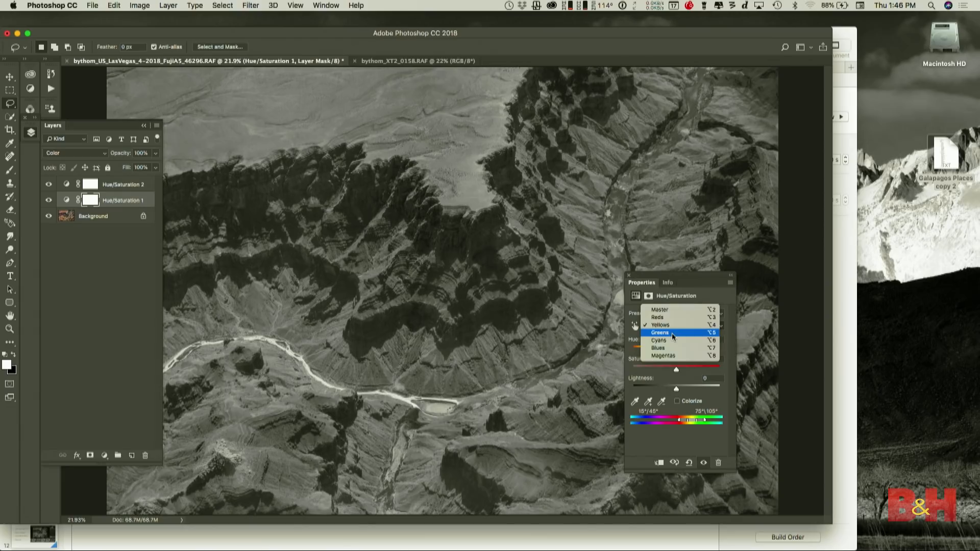
{"action": "left_click", "coordinate": [671, 341]}
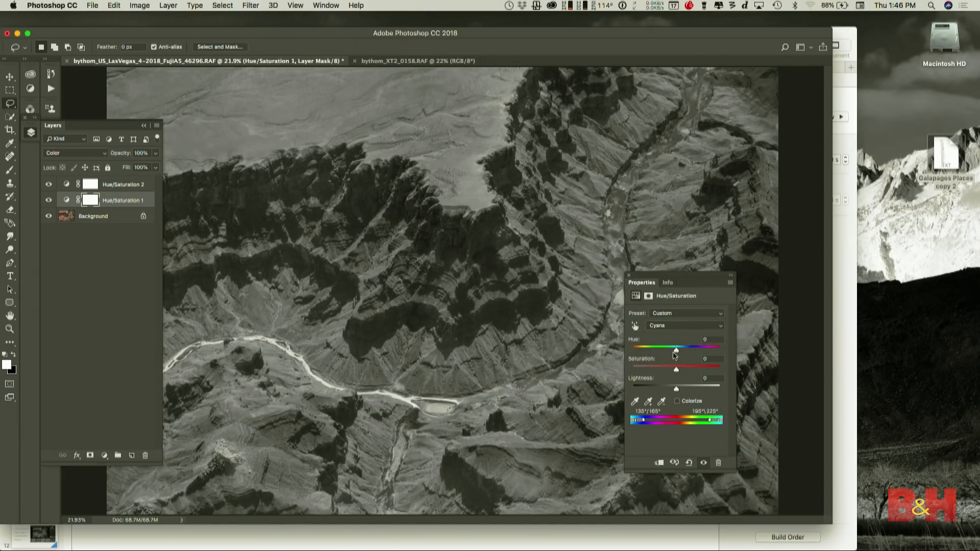
{"action": "mouse_move", "coordinate": [676, 390]}
{"action": "left_mouse_down"}
{"action": "mouse_move", "coordinate": [652, 392]}
{"action": "mouse_move", "coordinate": [689, 392]}
{"action": "mouse_move", "coordinate": [675, 393]}
{"action": "left_mouse_up"}
{"action": "left_click_drag", "start_coordinate": [677, 352], "coordinate": [669, 372]}
- Set the Blues hue to -5 and saturation to -2 on the lower Hue/Saturation layer
{"action": "left_click", "coordinate": [667, 326]}
{"action": "left_click", "coordinate": [664, 332]}
{"action": "left_click_drag", "start_coordinate": [676, 352], "coordinate": [675, 373]}
- Display the histogram to examine the tonal distribution of the converted canyon photo, and close it
{"action": "left_click", "coordinate": [326, 5]}
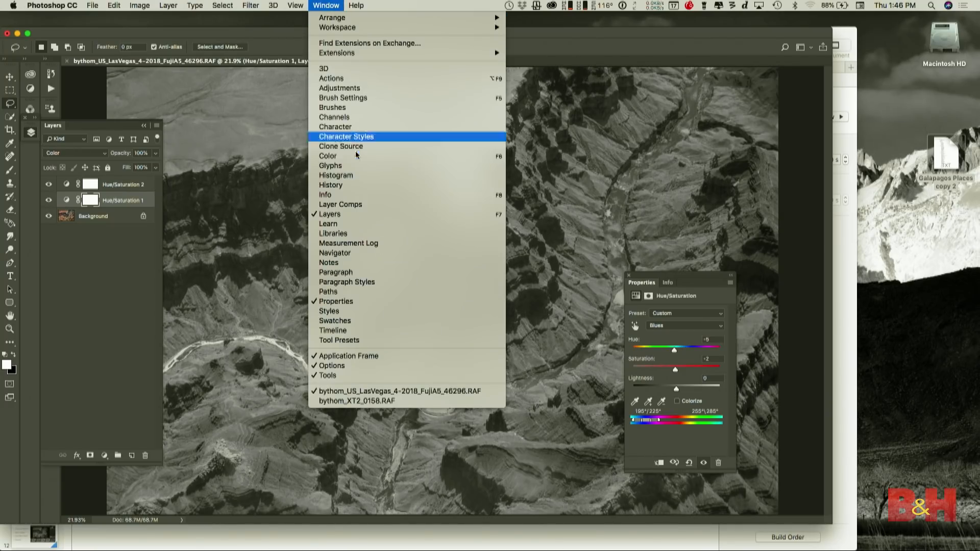
{"action": "left_click", "coordinate": [356, 175]}
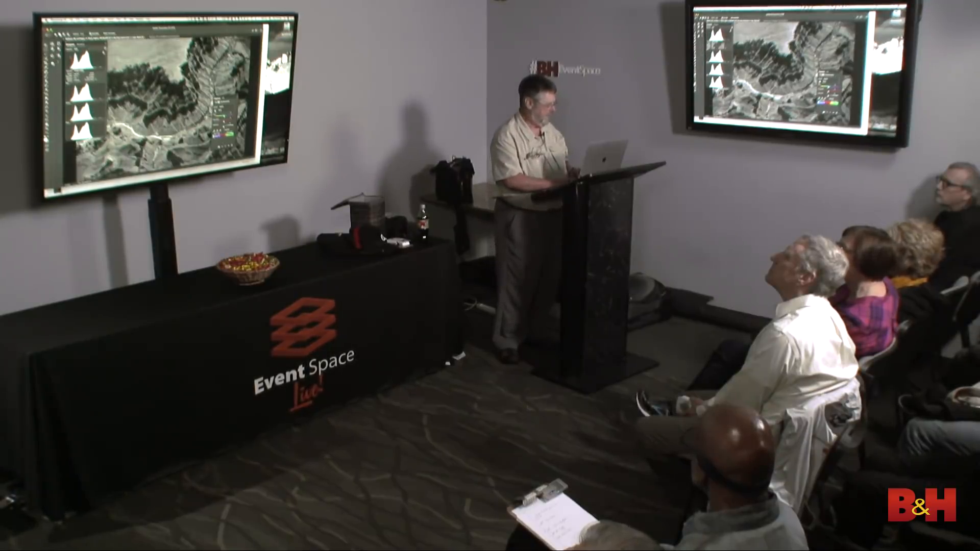
{"action": "left_click", "coordinate": [58, 45]}
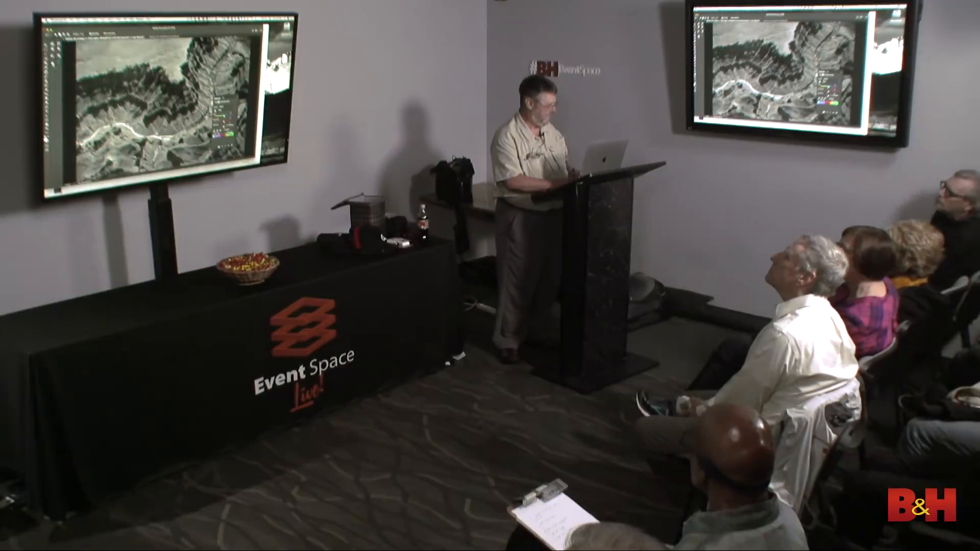
{"action": "left_click", "coordinate": [53, 63]}
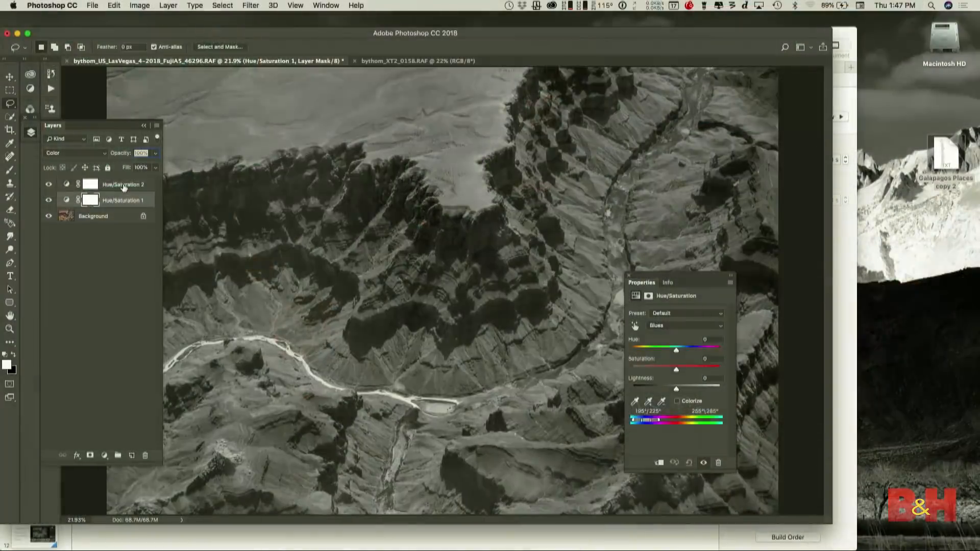
- Delete both Hue/Saturation adjustment layers so only the Background layer is left
{"action": "left_click", "coordinate": [123, 188]}
{"action": "right_click", "coordinate": [122, 184]}
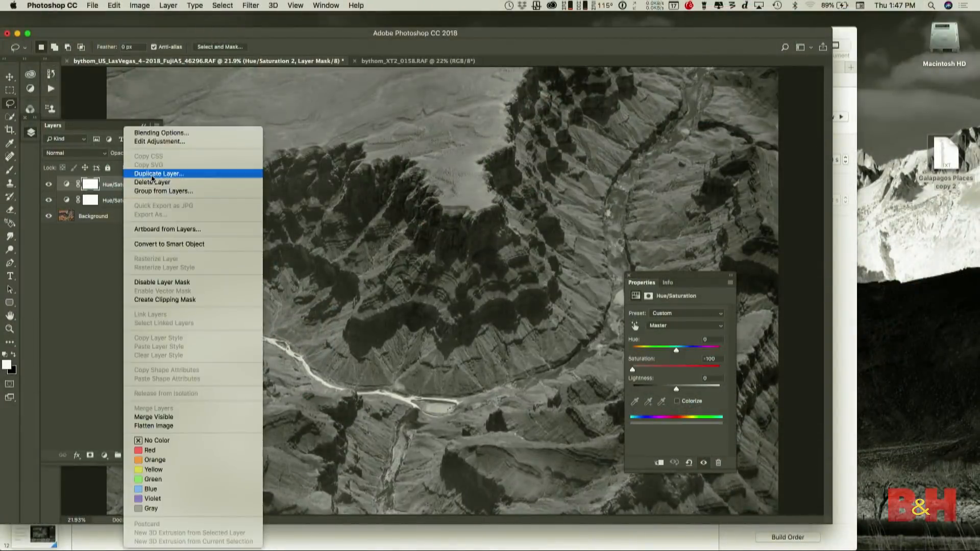
{"action": "left_click", "coordinate": [103, 198]}
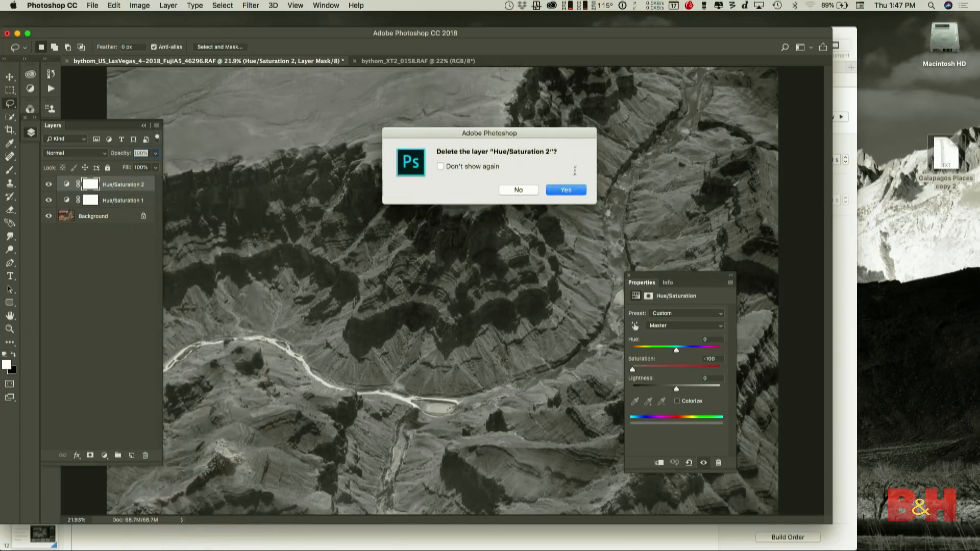
{"action": "left_click", "coordinate": [567, 191]}
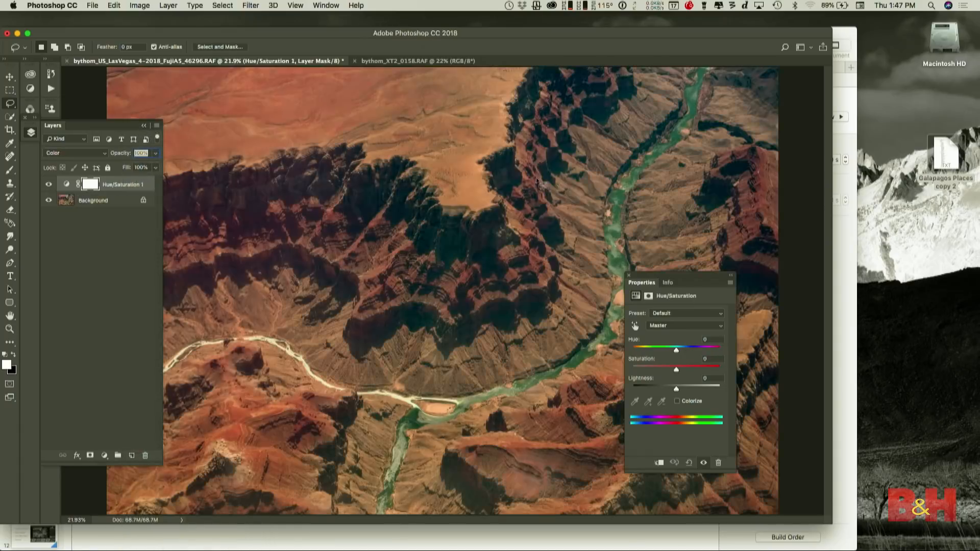
{"action": "right_click", "coordinate": [132, 184]}
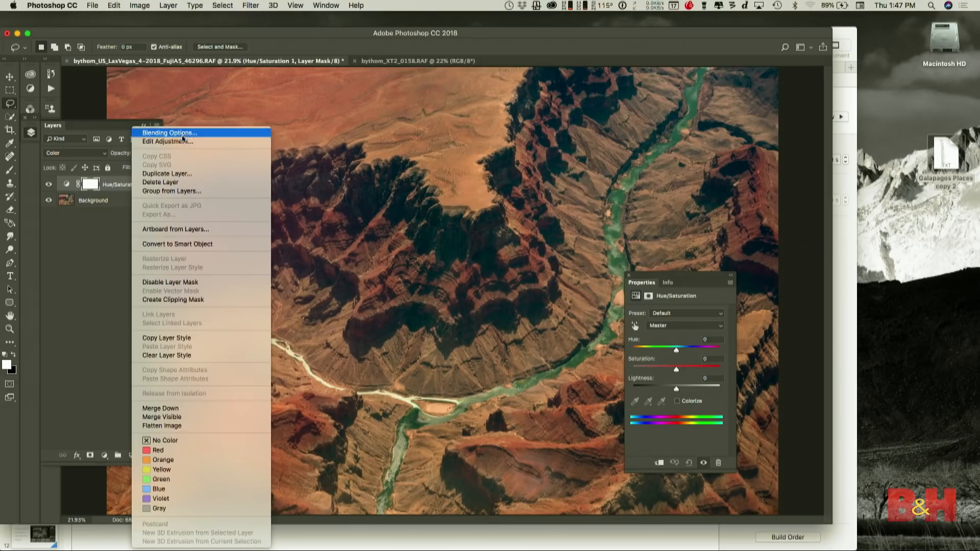
{"action": "left_click", "coordinate": [176, 182]}
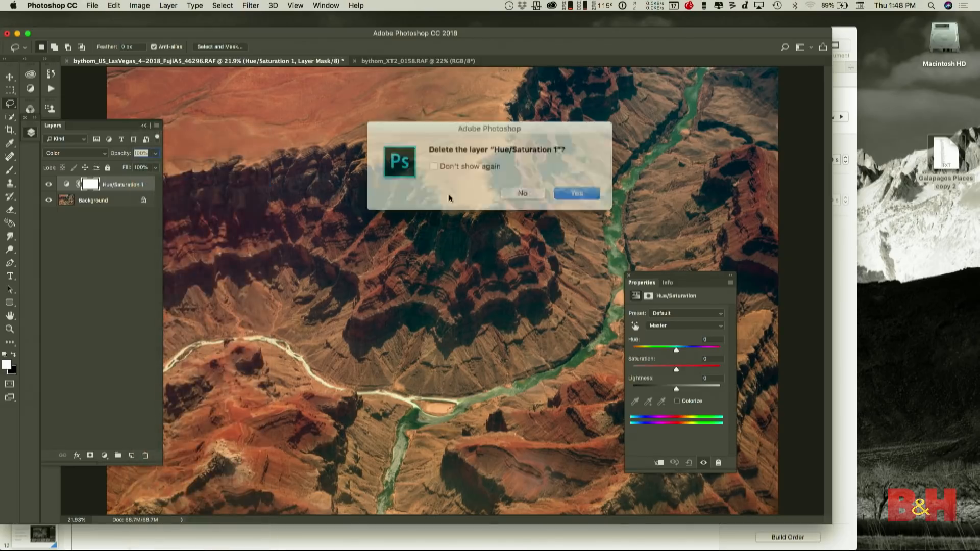
{"action": "left_click", "coordinate": [561, 191]}
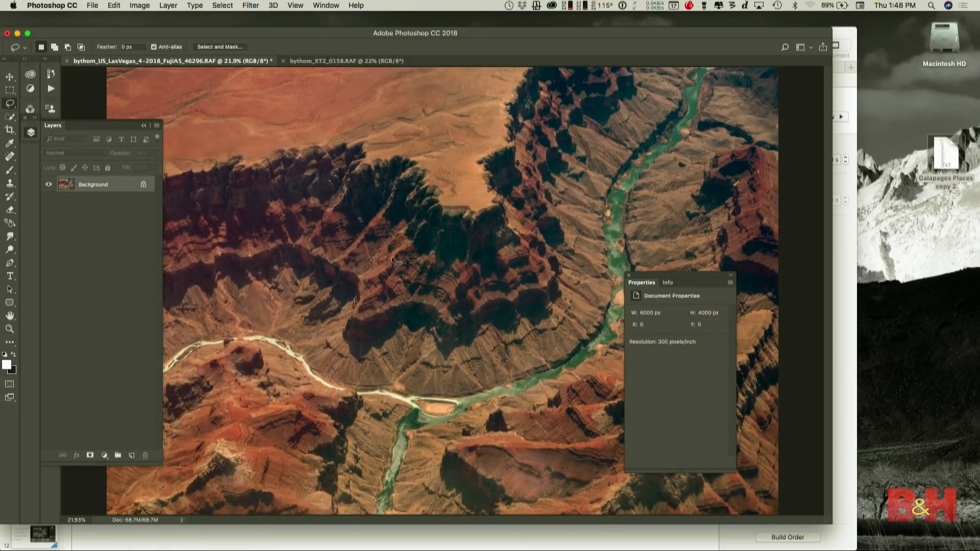
- Hide the document properties and layer list, switch to Keynote and play the presentation from the HSL slide
{"action": "left_click", "coordinate": [628, 275]}
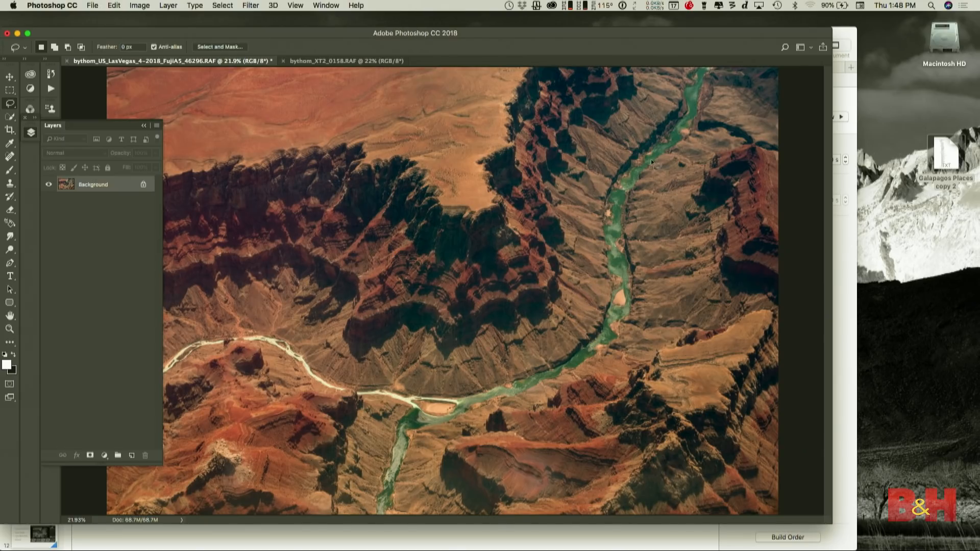
{"action": "left_click", "coordinate": [145, 126]}
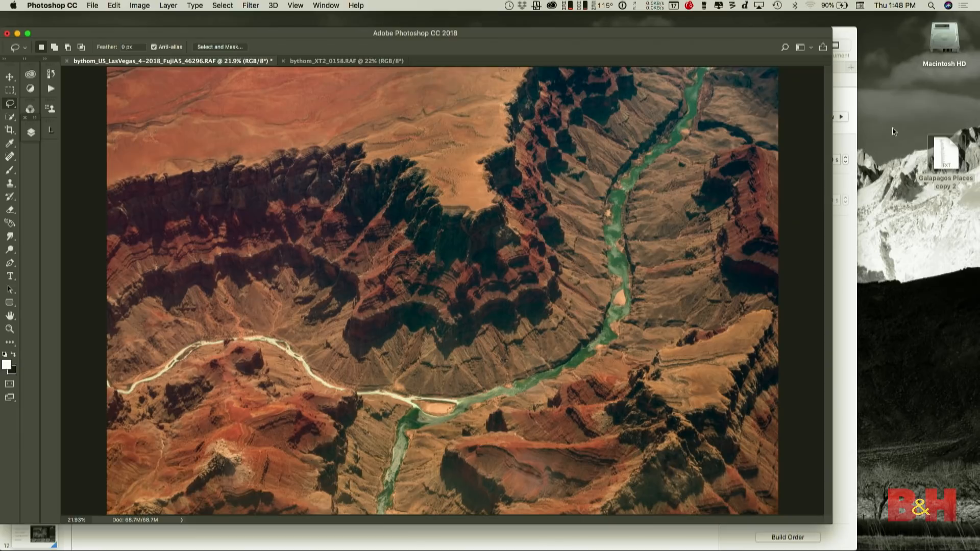
{"action": "left_click", "coordinate": [966, 333]}
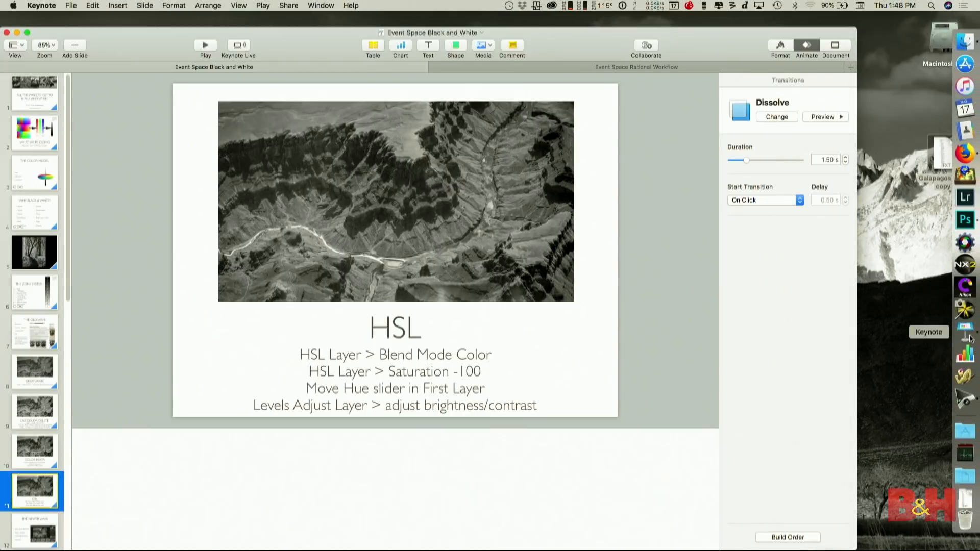
{"action": "left_click", "coordinate": [205, 45]}
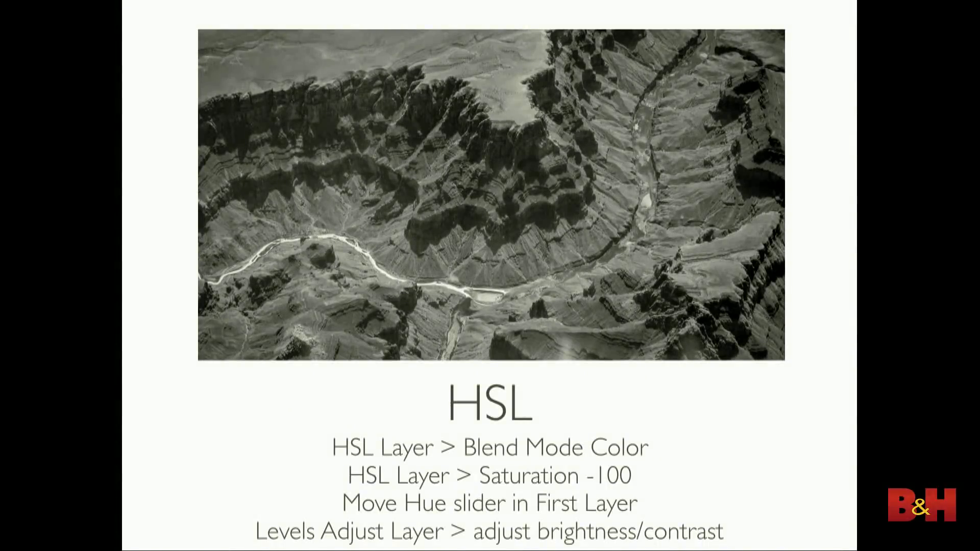
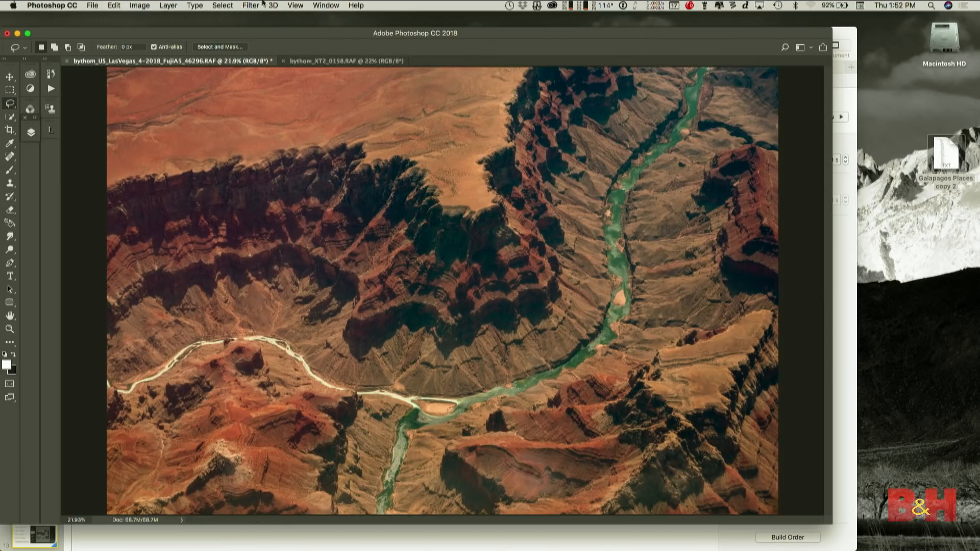
- Open the canyon photo in the Nik Collection's Silver Efex Pro 2 filter and enlarge its window to fill the screen
{"action": "left_click", "coordinate": [250, 5]}
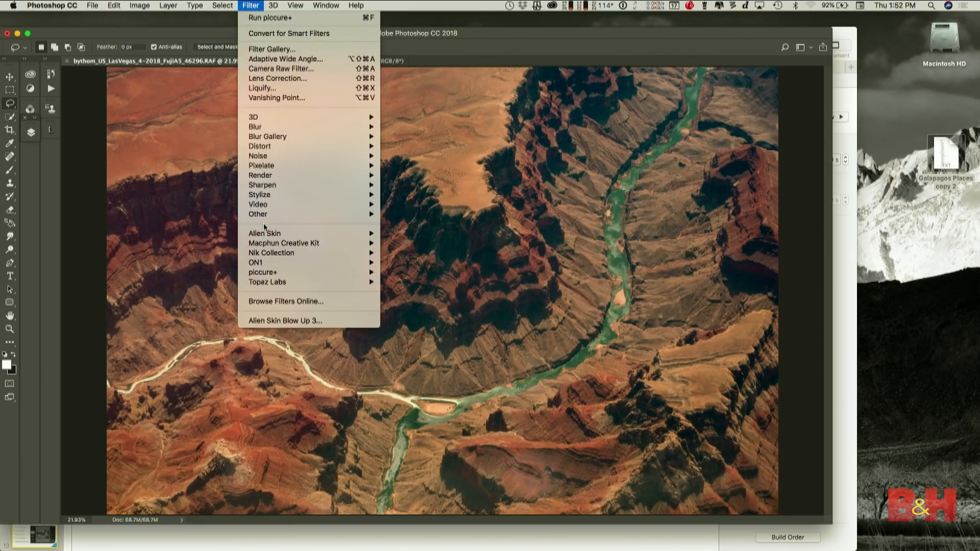
{"action": "mouse_move", "coordinate": [264, 234]}
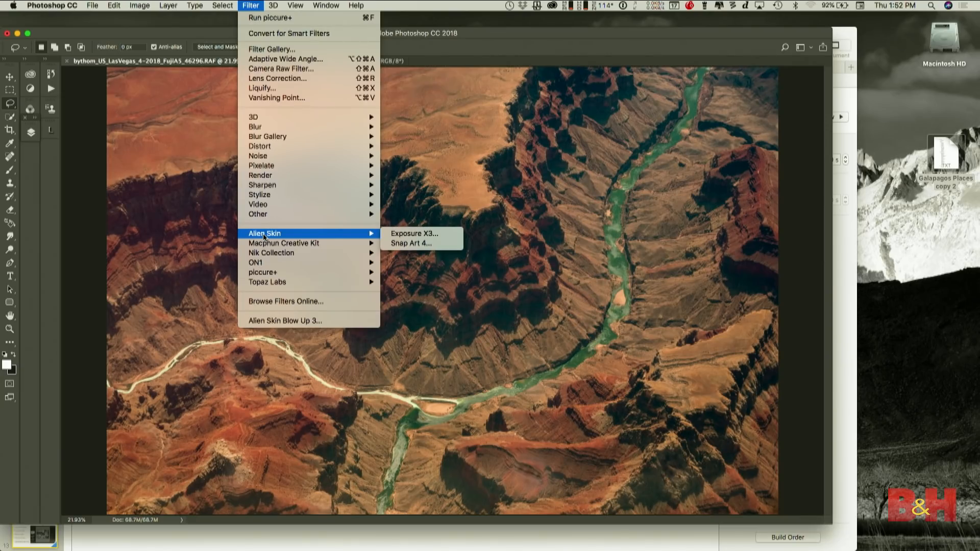
{"action": "mouse_move", "coordinate": [271, 253]}
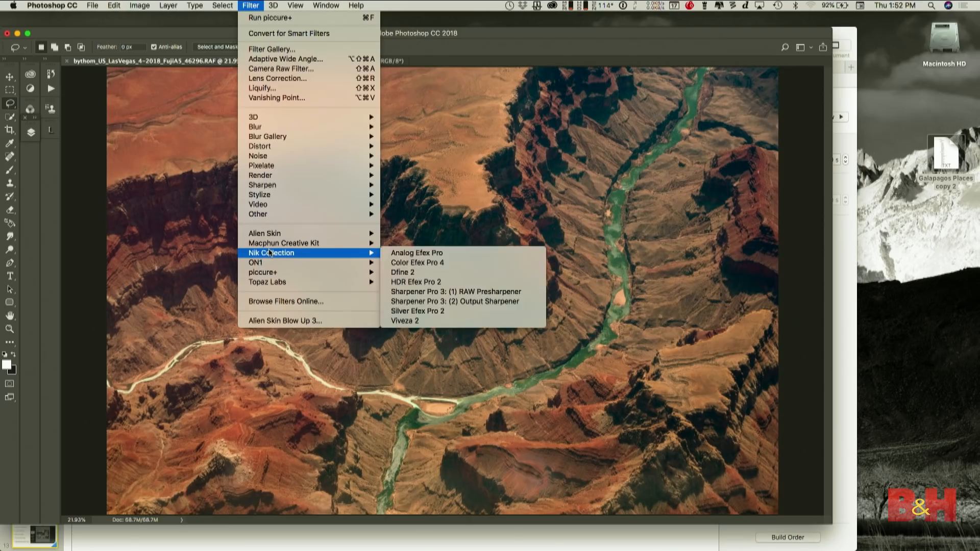
{"action": "left_click", "coordinate": [430, 312]}
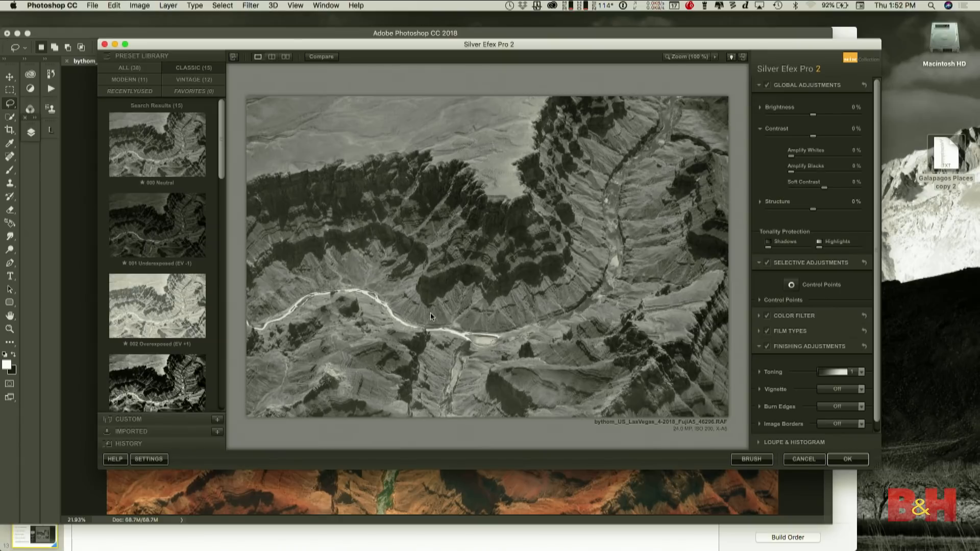
{"action": "mouse_move", "coordinate": [124, 45]}
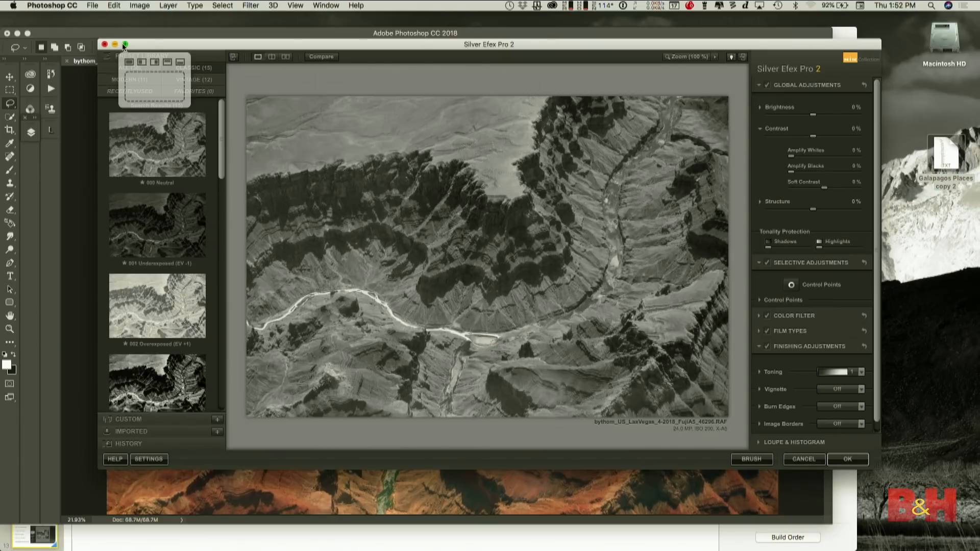
{"action": "left_click", "coordinate": [128, 62]}
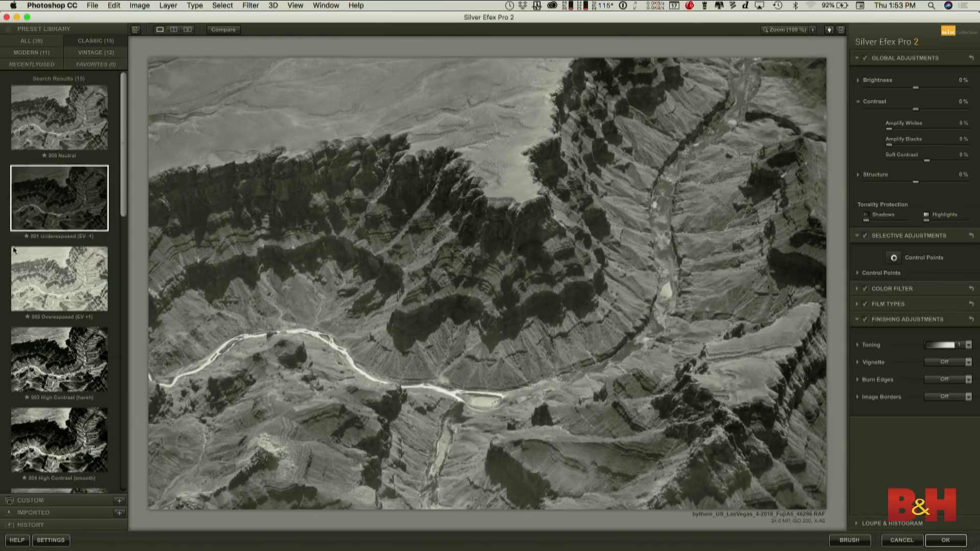
- Preview the 003 High Contrast (harsh) preset on the canyon photo, and apply the 004 High Contrast (smooth) preset instead
{"action": "left_click", "coordinate": [49, 360]}
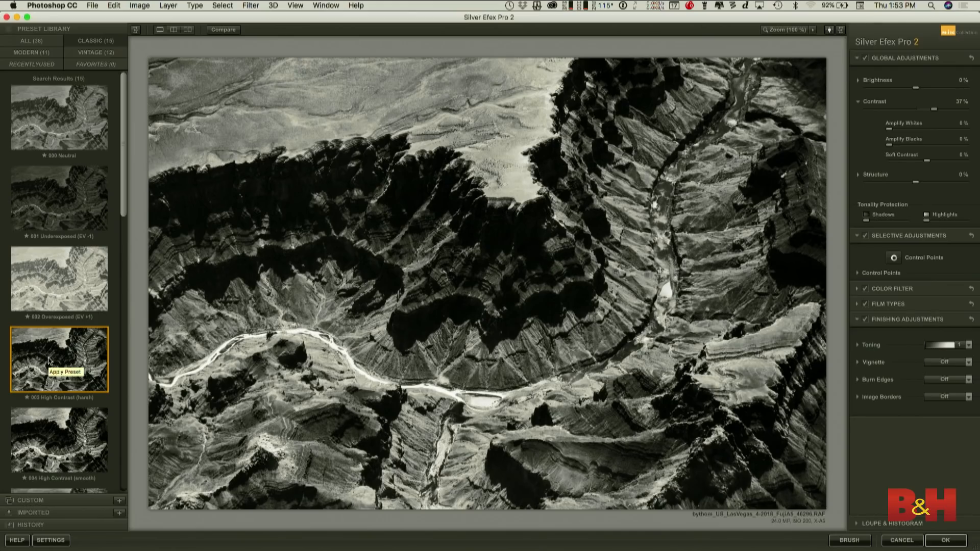
{"action": "left_click", "coordinate": [56, 442]}
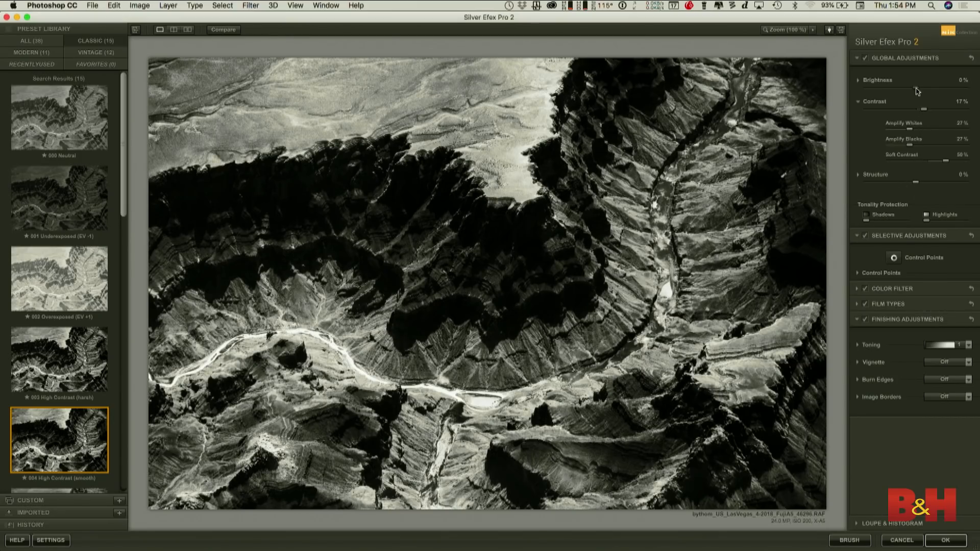
- Set global brightness to 13% and contrast to 1%, and raise tonality protection partway for shadows and close to maximum for highlights
{"action": "left_click_drag", "start_coordinate": [916, 88], "coordinate": [923, 88]}
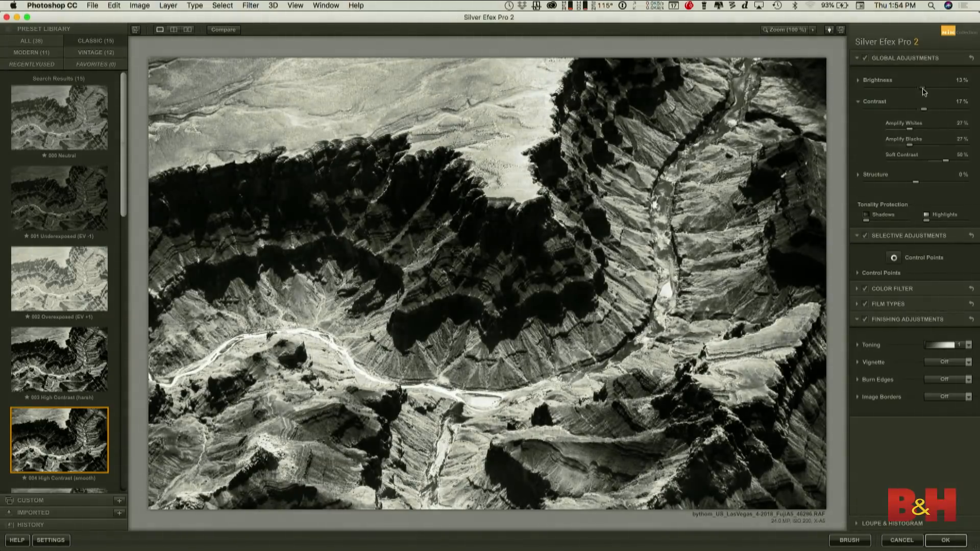
{"action": "left_click_drag", "start_coordinate": [923, 109], "coordinate": [922, 121]}
{"action": "left_click_drag", "start_coordinate": [869, 221], "coordinate": [963, 223]}
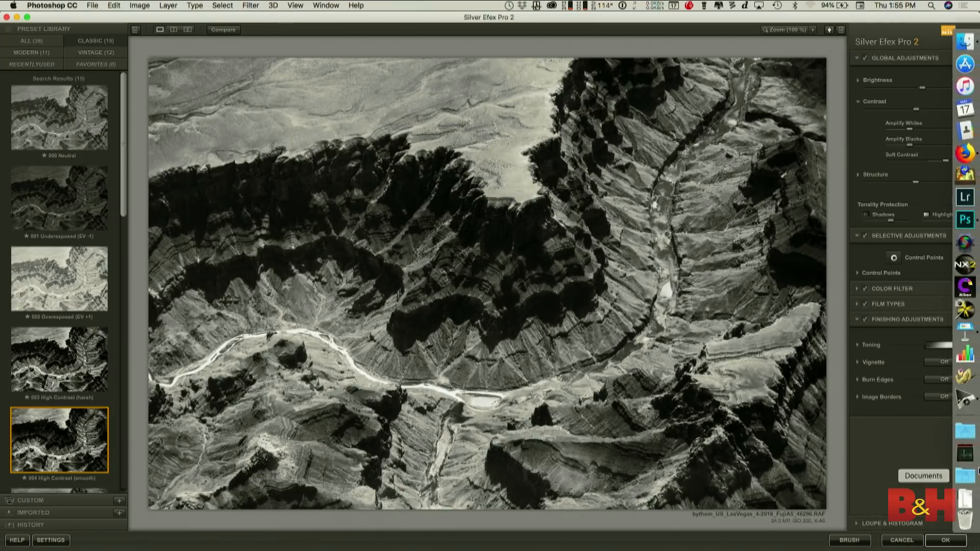
- Apply the Silver Efex Pro conversion to the canyon photo and switch to the Keynote presentation
{"action": "left_click", "coordinate": [945, 540]}
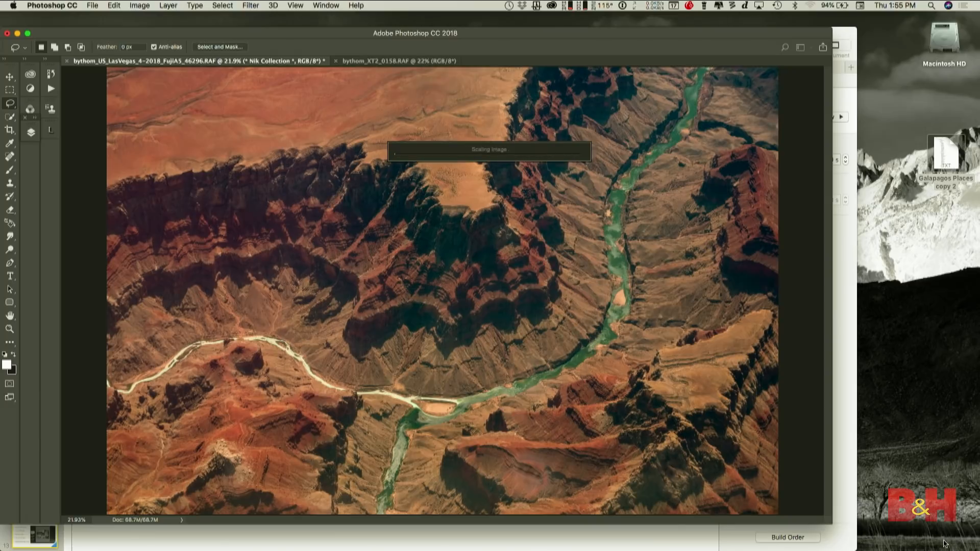
{"action": "key", "text": "super+Tab"}
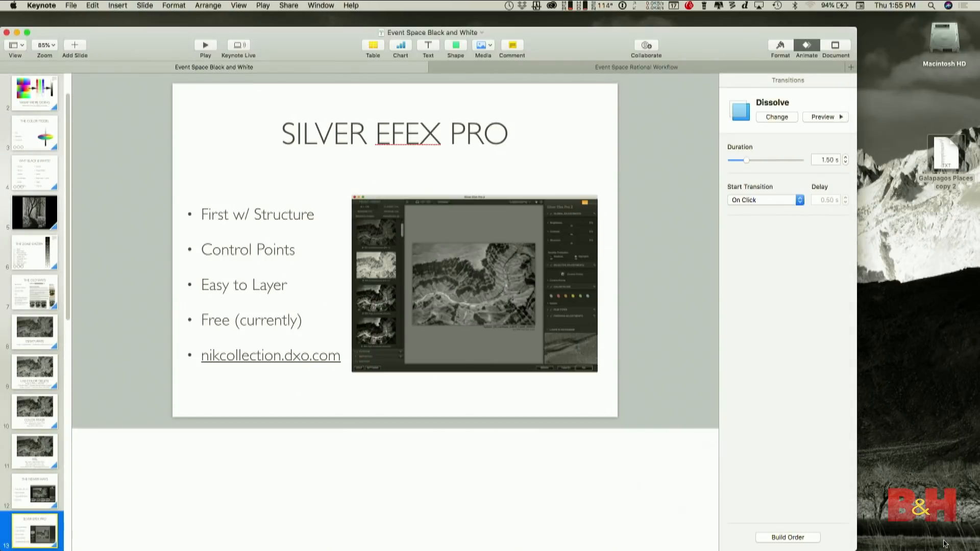
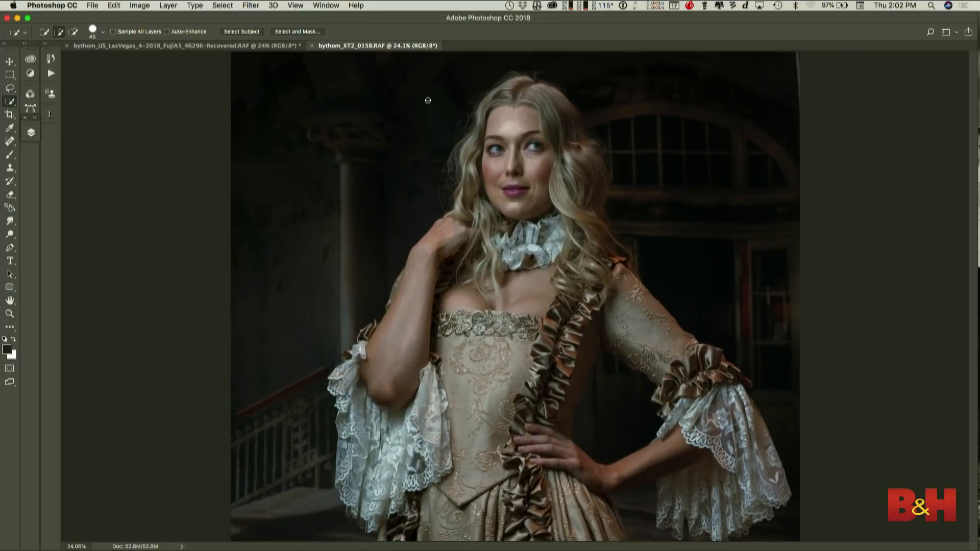
- Open the portrait of the woman in the lace-sleeved dress in the Macphun Creative Kit's Tonality CK filter
{"action": "left_click", "coordinate": [250, 6]}
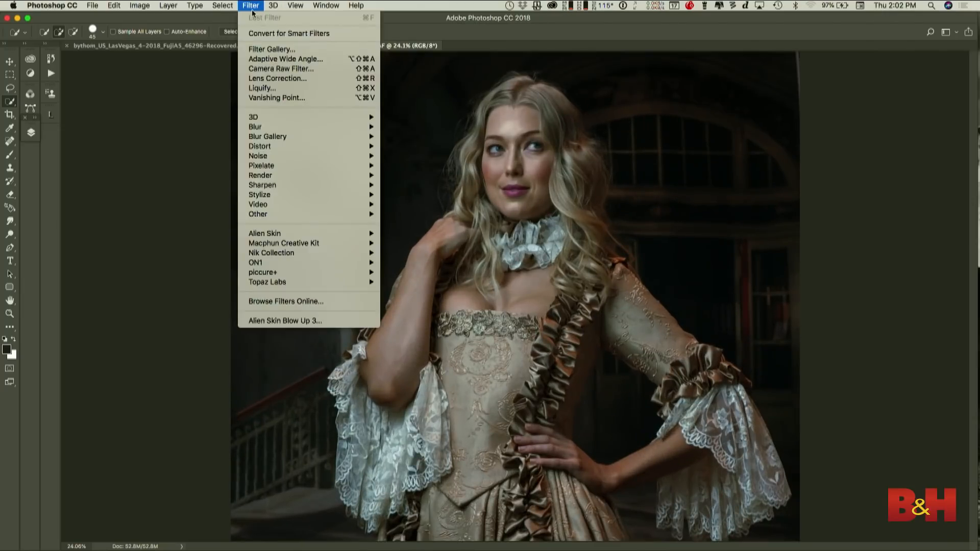
{"action": "mouse_move", "coordinate": [285, 263]}
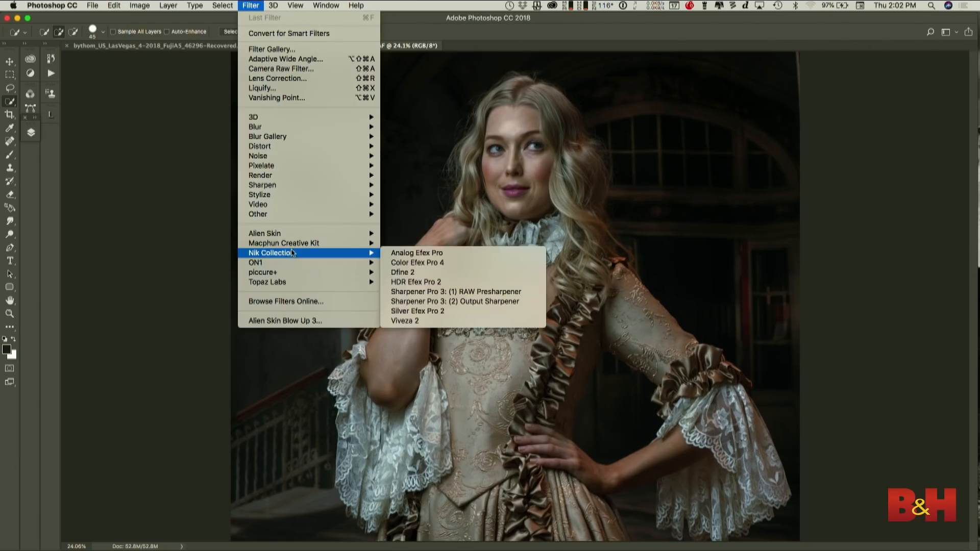
{"action": "mouse_move", "coordinate": [367, 251]}
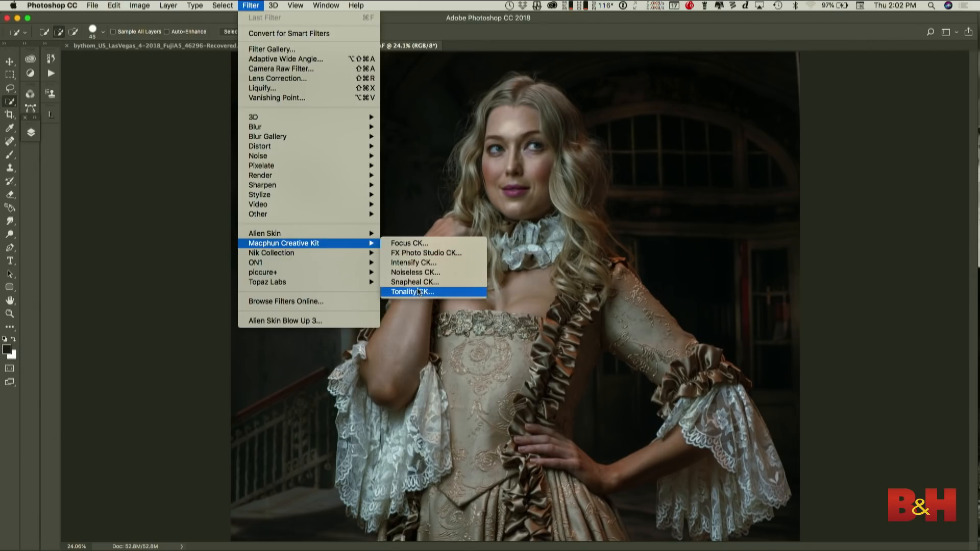
{"action": "left_click", "coordinate": [416, 292]}
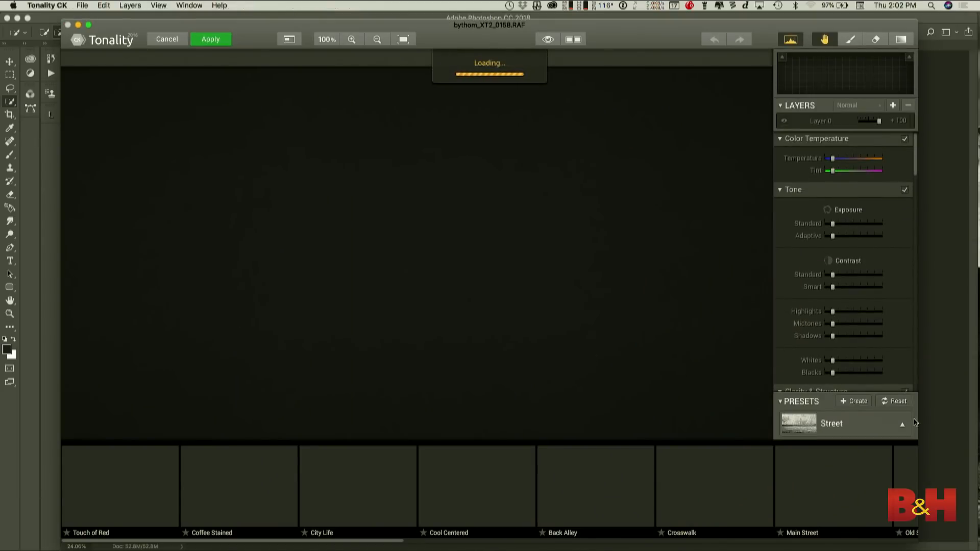
- From the Portrait presets, preview Cold Heart, Impressive and Fashion Magazine 2 on the photo, and apply Soft Bright instead
{"action": "left_click", "coordinate": [903, 424]}
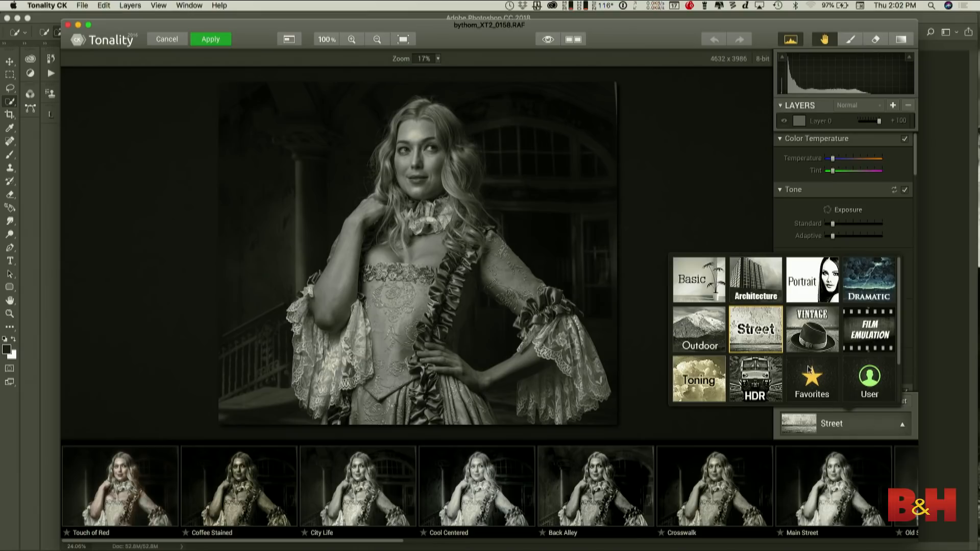
{"action": "left_click", "coordinate": [819, 289]}
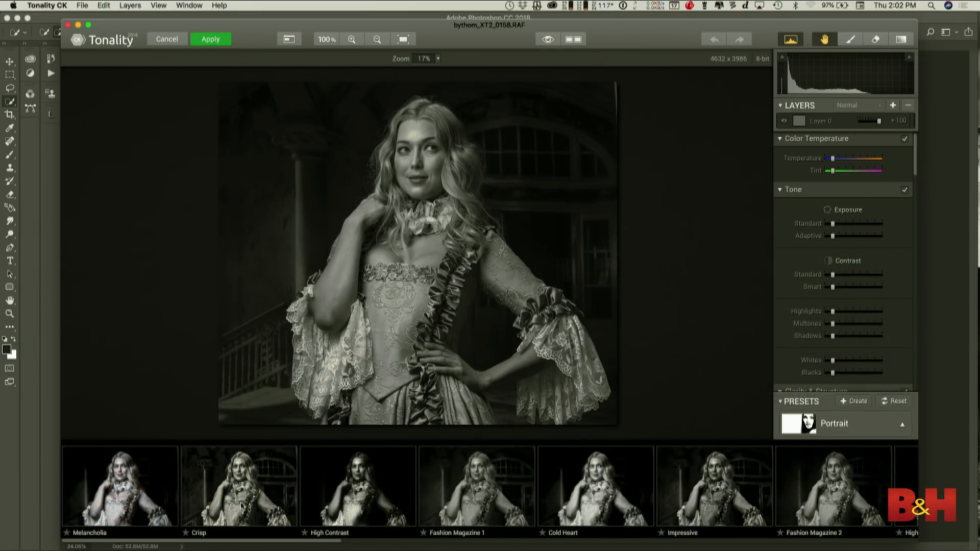
{"action": "left_click", "coordinate": [606, 502]}
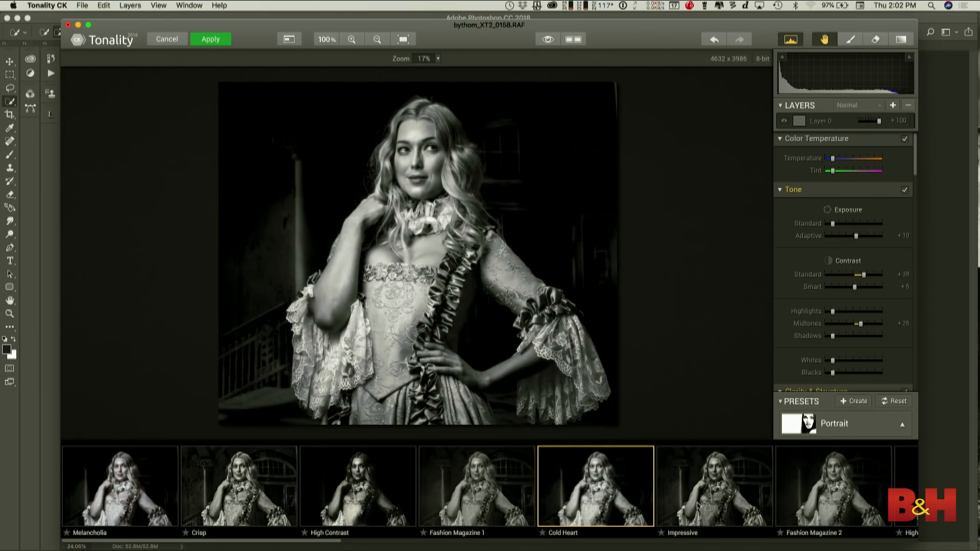
{"action": "left_click", "coordinate": [714, 503]}
{"action": "left_click", "coordinate": [789, 504]}
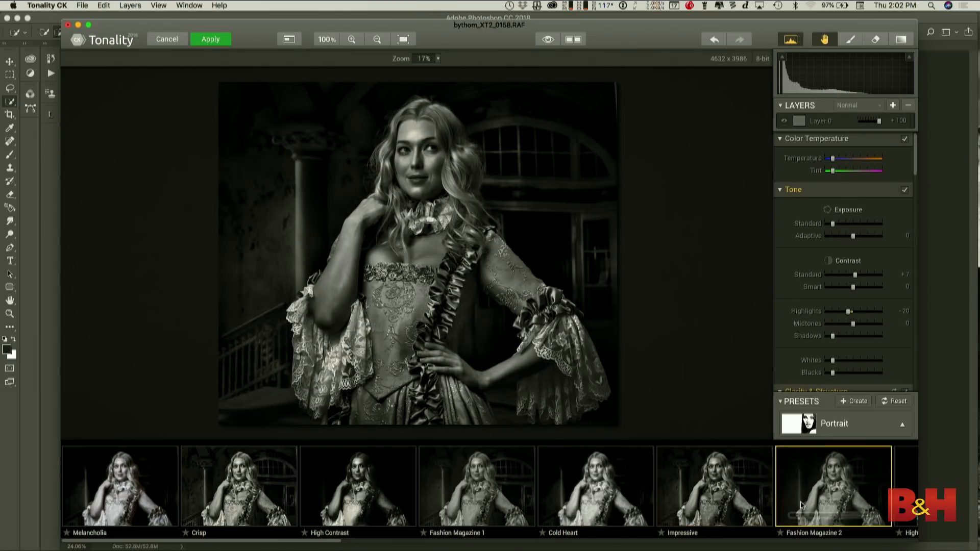
{"action": "scroll", "coordinate": [731, 505], "scroll_direction": "right", "scroll_amount": 2}
{"action": "scroll", "coordinate": [731, 505], "scroll_direction": "right", "scroll_amount": 5}
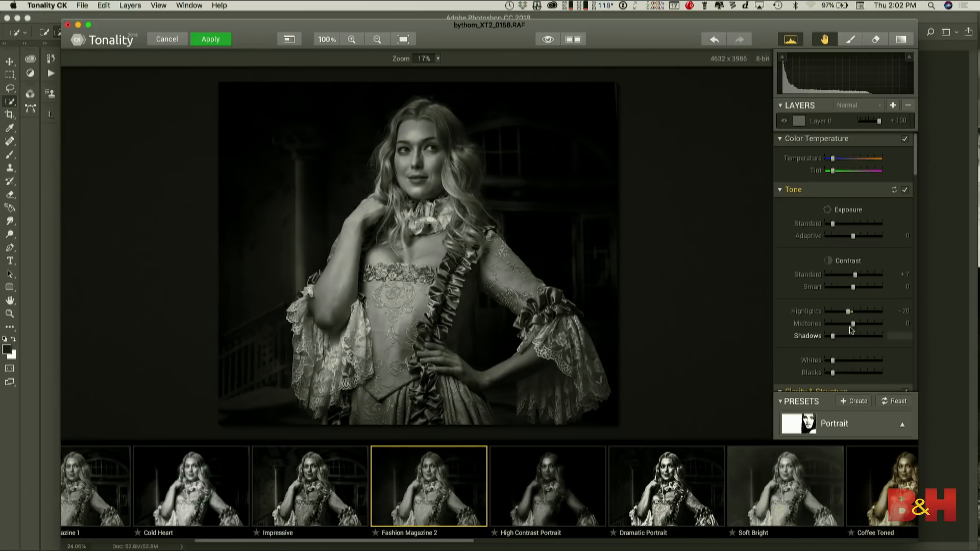
{"action": "left_click", "coordinate": [779, 501]}
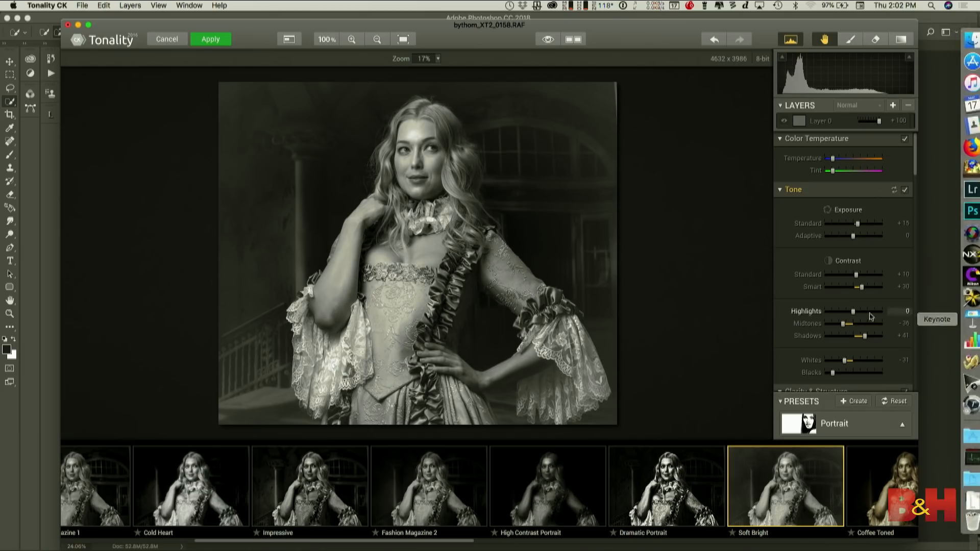
- Give the split-toning highlights a tint of 64 and a saturation of 21
{"action": "scroll", "coordinate": [859, 320], "scroll_direction": "down", "scroll_amount": 10}
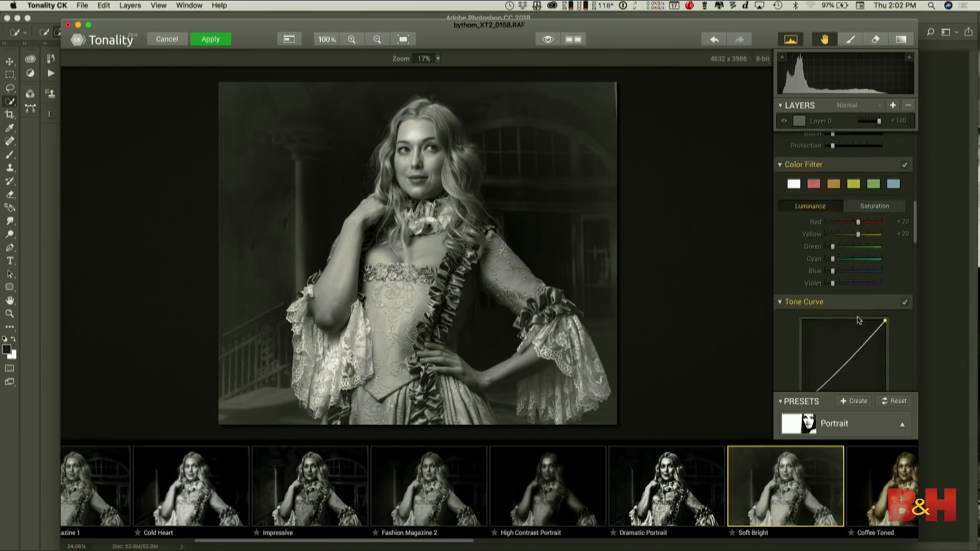
{"action": "scroll", "coordinate": [859, 320], "scroll_direction": "down", "scroll_amount": 5}
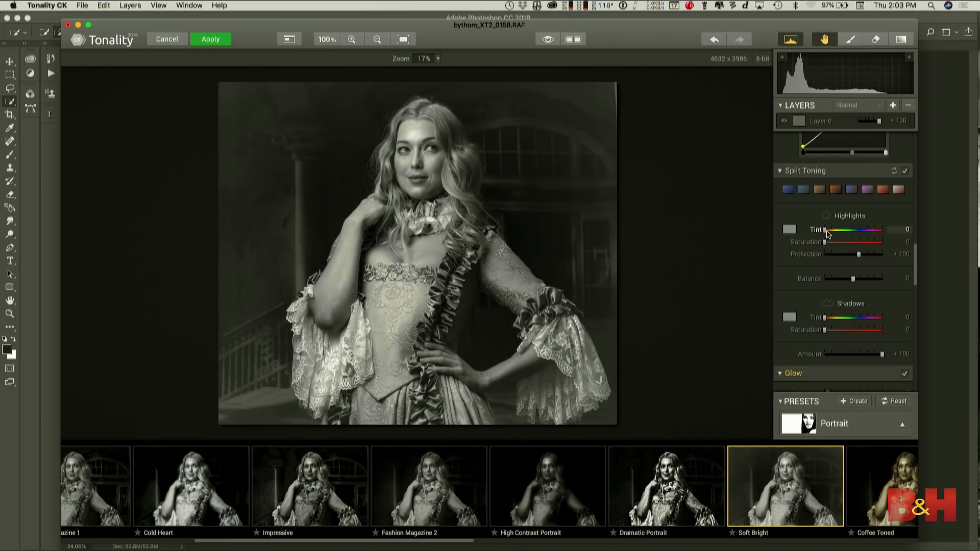
{"action": "left_click_drag", "start_coordinate": [824, 229], "coordinate": [834, 245]}
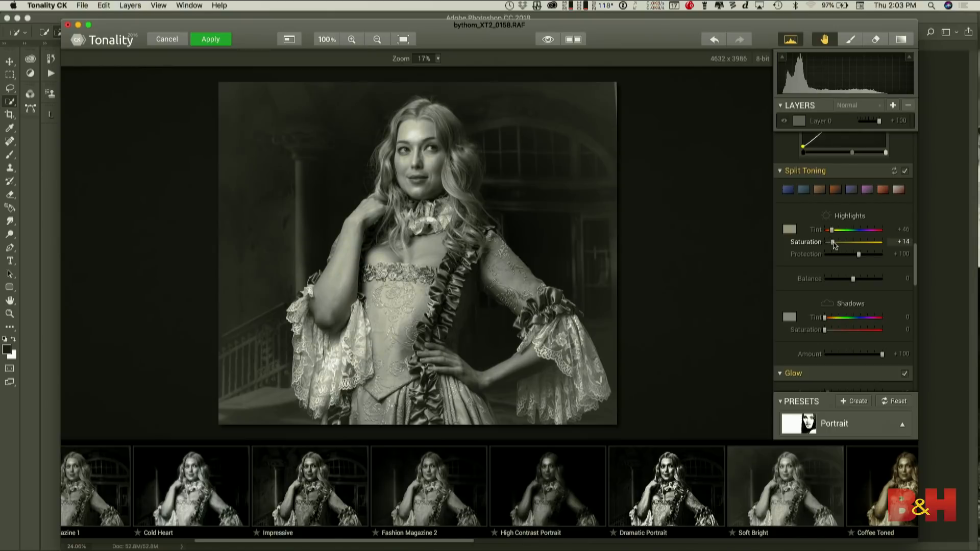
{"action": "mouse_move", "coordinate": [834, 246]}
{"action": "left_mouse_down"}
{"action": "mouse_move", "coordinate": [878, 246]}
{"action": "mouse_move", "coordinate": [839, 249]}
{"action": "left_mouse_up"}
{"action": "left_click_drag", "start_coordinate": [831, 229], "coordinate": [835, 231]}
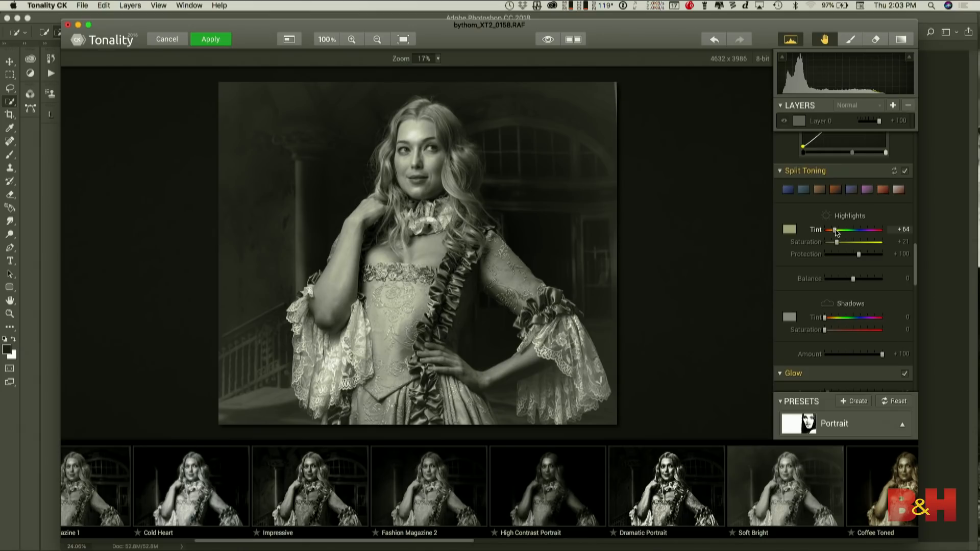
- Set the split-toning shadows to tint 213 and saturation 38, and the highlights to tint 39 and saturation 42
{"action": "left_click_drag", "start_coordinate": [824, 320], "coordinate": [859, 325]}
{"action": "left_click_drag", "start_coordinate": [824, 330], "coordinate": [846, 333]}
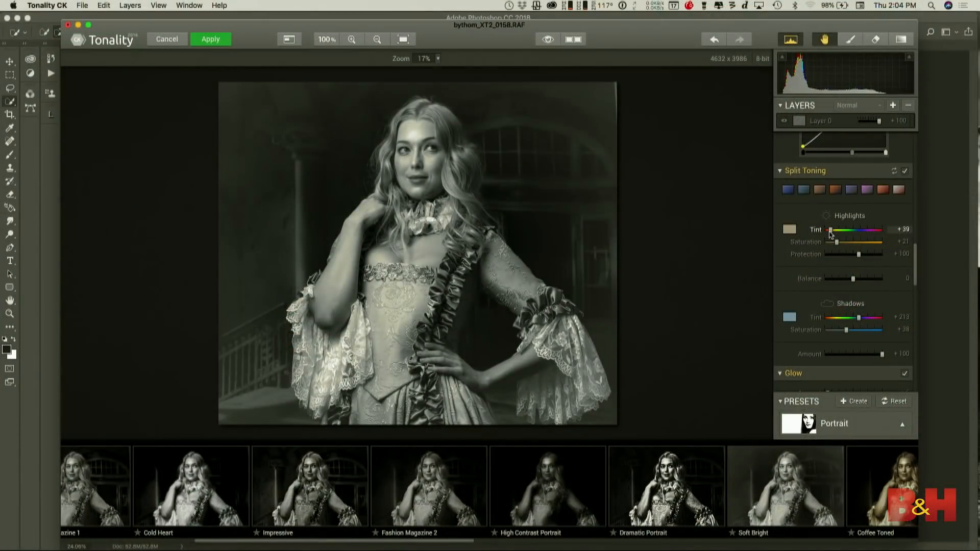
{"action": "left_click_drag", "start_coordinate": [834, 243], "coordinate": [849, 246]}
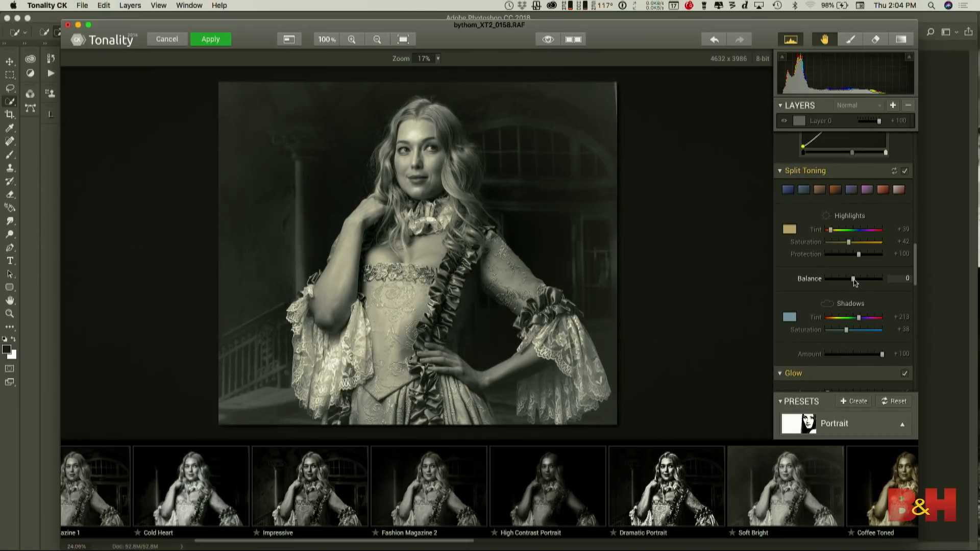
- Sweep the split-toning balance to its low end and back near the centre, and cancel the Tonality conversion
{"action": "left_click_drag", "start_coordinate": [853, 279], "coordinate": [825, 279]}
{"action": "left_click_drag", "start_coordinate": [825, 280], "coordinate": [851, 280]}
{"action": "left_click", "coordinate": [169, 40]}
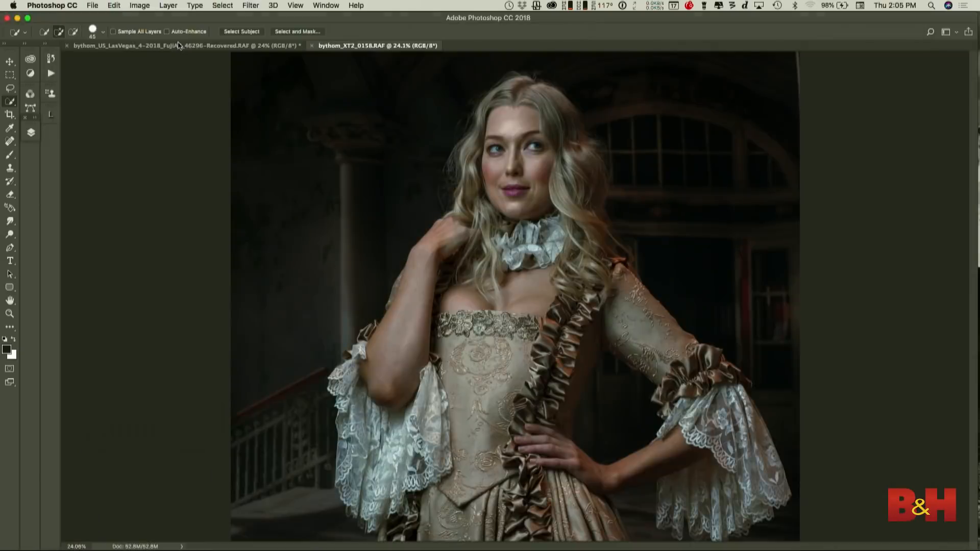
- Switch to the Keynote presentation, play it from the split toning slide and advance to the Topaz B&W Effects slide
{"action": "key", "text": "super+Tab"}
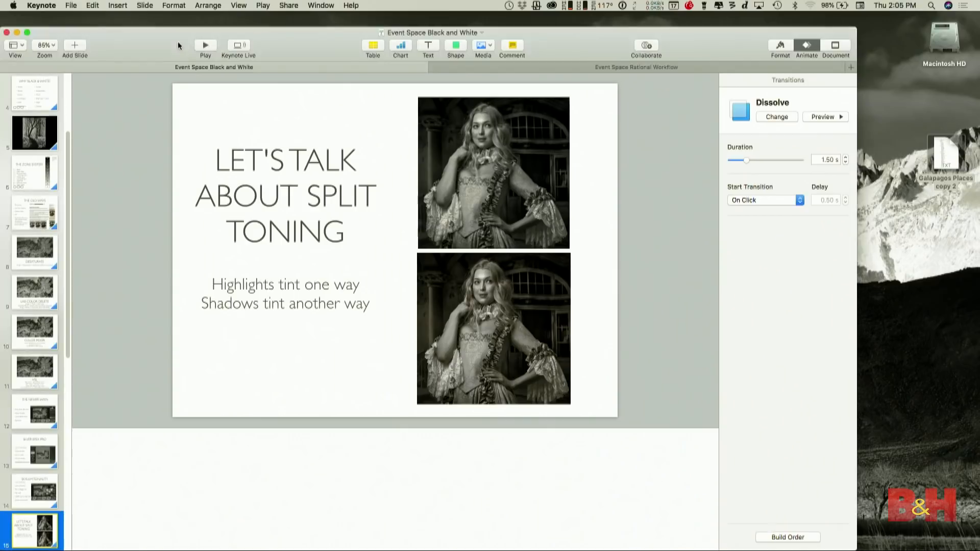
{"action": "left_click", "coordinate": [204, 47]}
{"action": "key", "text": "Right"}
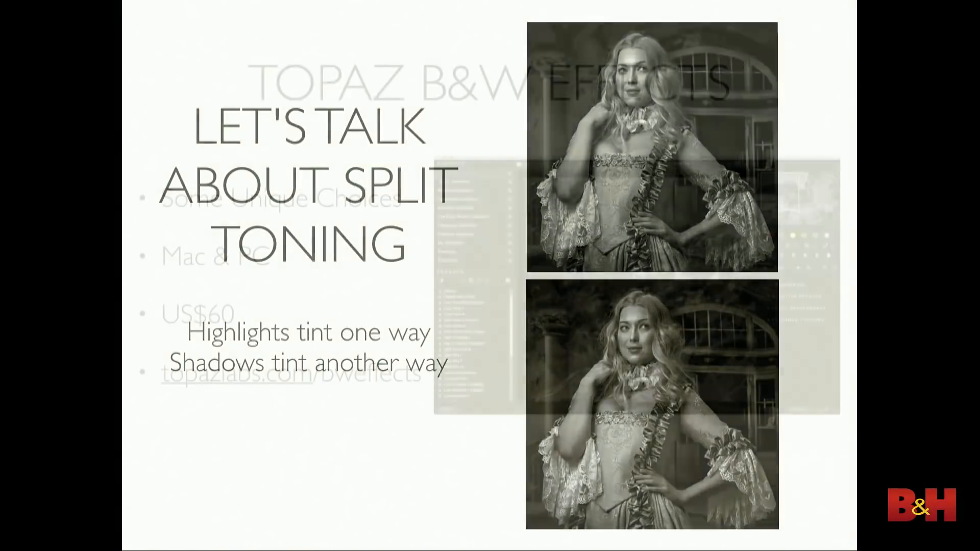
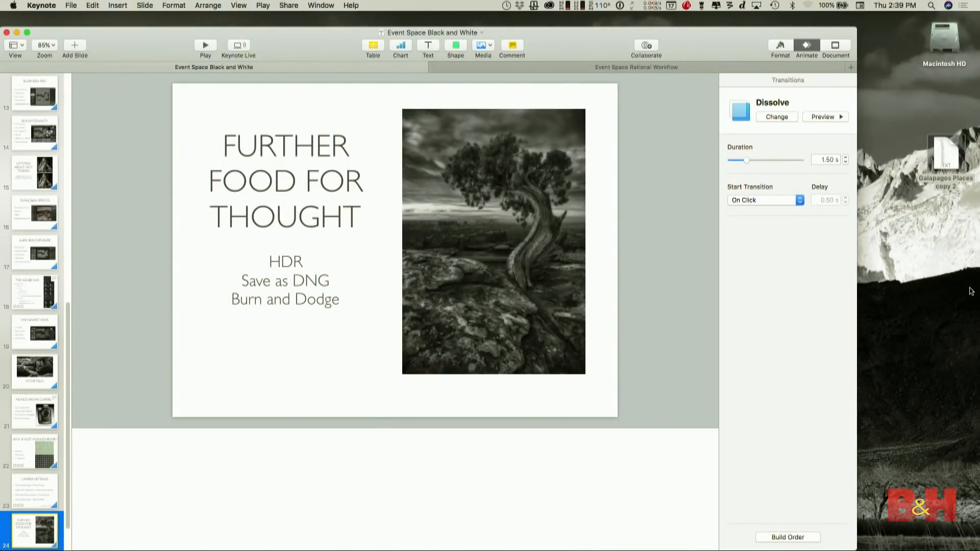
- Switch to Photoshop and open the raw tree photo _DSF0218.RAF from the Images for BW folder in Camera Raw
{"action": "mouse_move", "coordinate": [977, 276]}
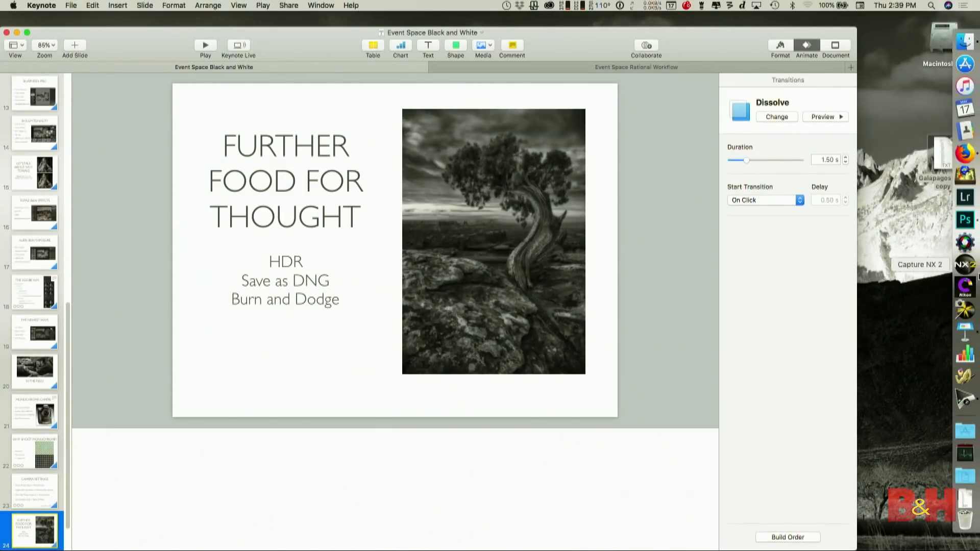
{"action": "left_click", "coordinate": [962, 223]}
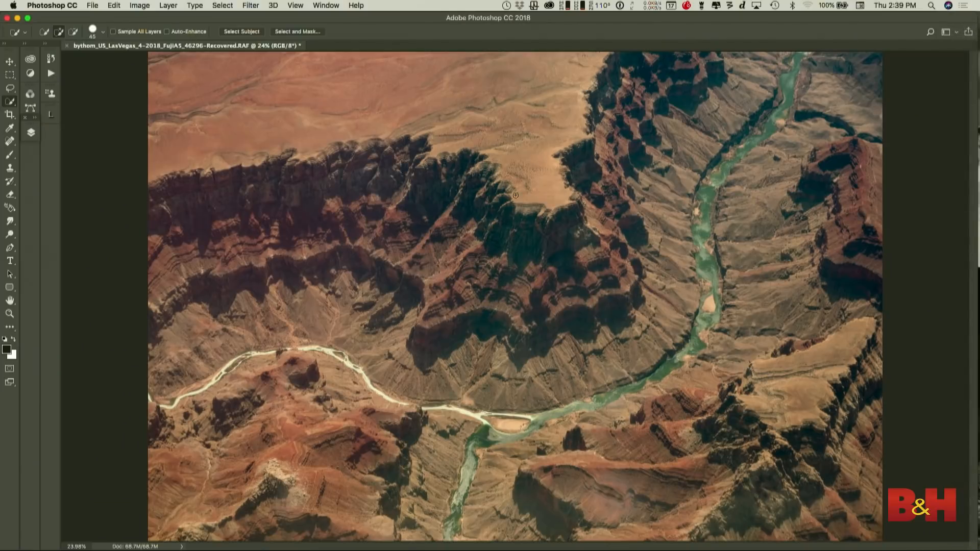
{"action": "left_click", "coordinate": [92, 6]}
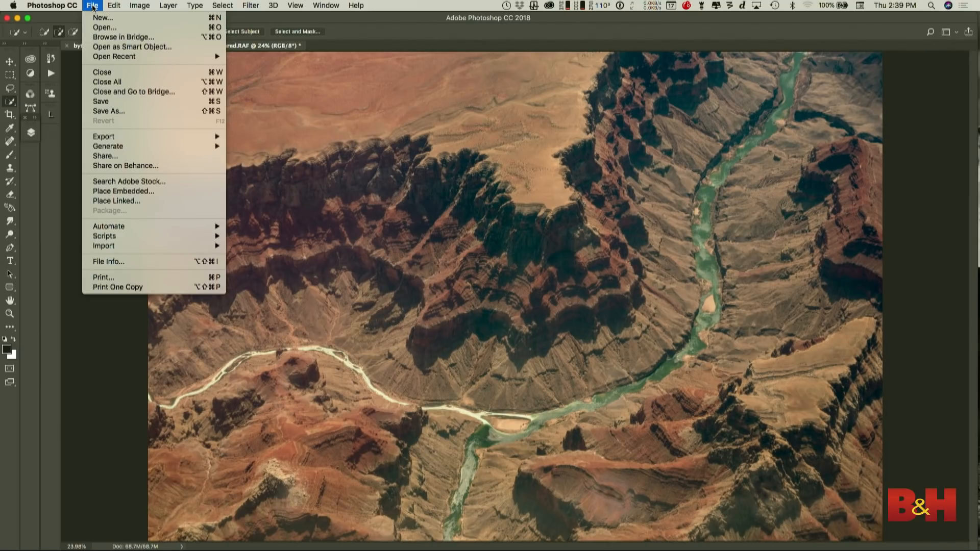
{"action": "left_click", "coordinate": [101, 28]}
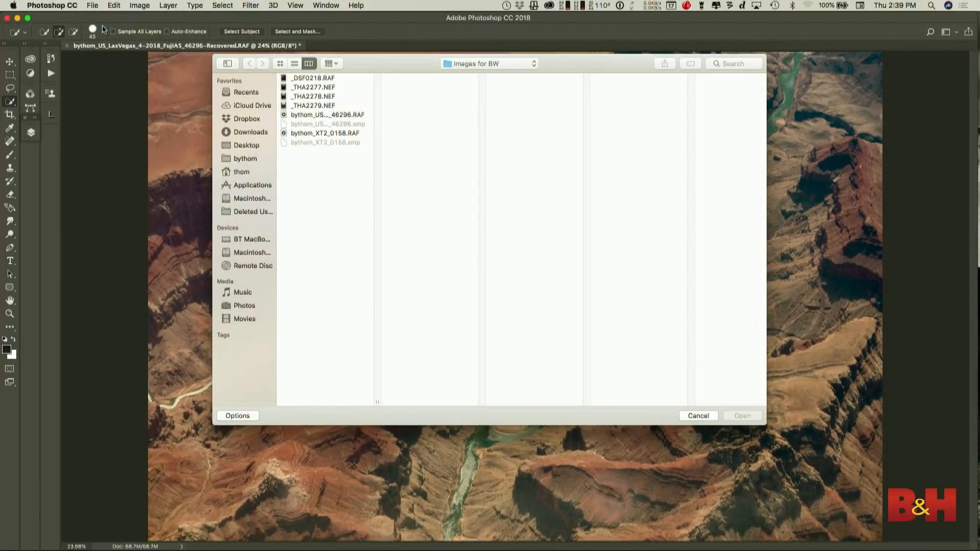
{"action": "left_click", "coordinate": [322, 79]}
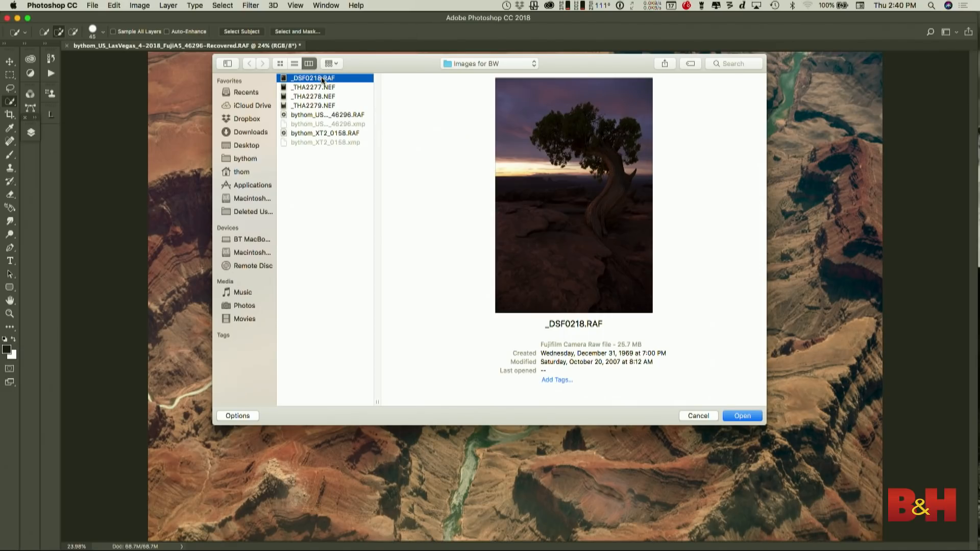
{"action": "left_click", "coordinate": [741, 416]}
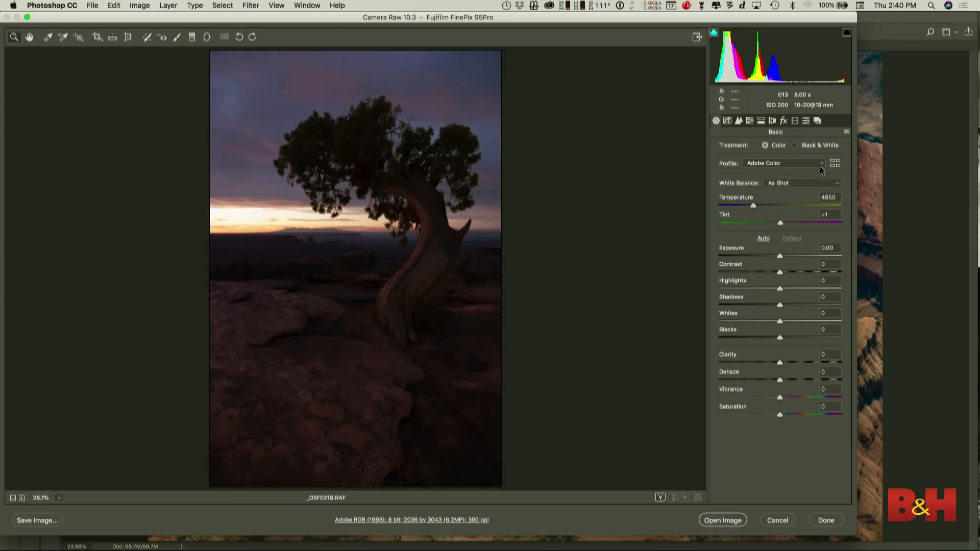
- Browse the B&W creative profiles, apply B&W 10 to the tree photo and return to the basic adjustments
{"action": "left_click", "coordinate": [836, 163]}
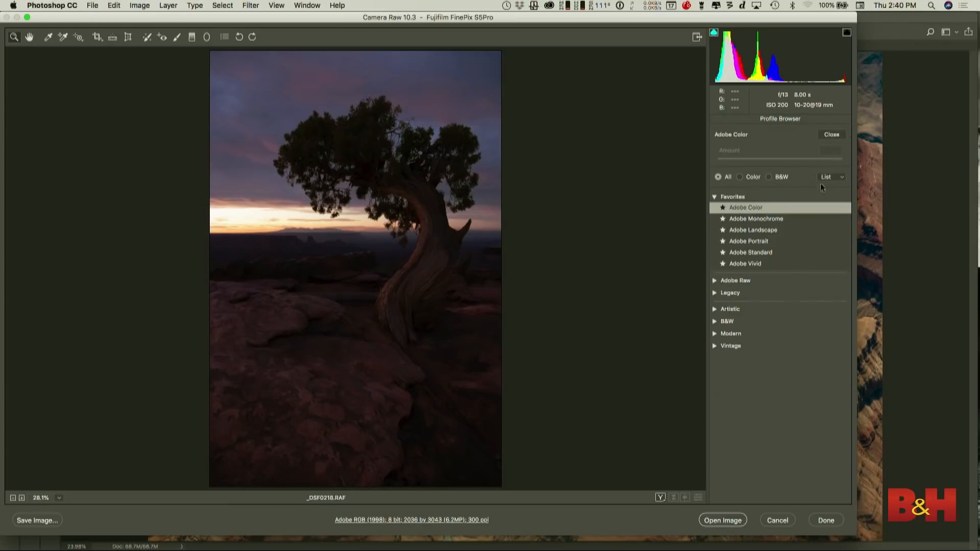
{"action": "left_click", "coordinate": [727, 322]}
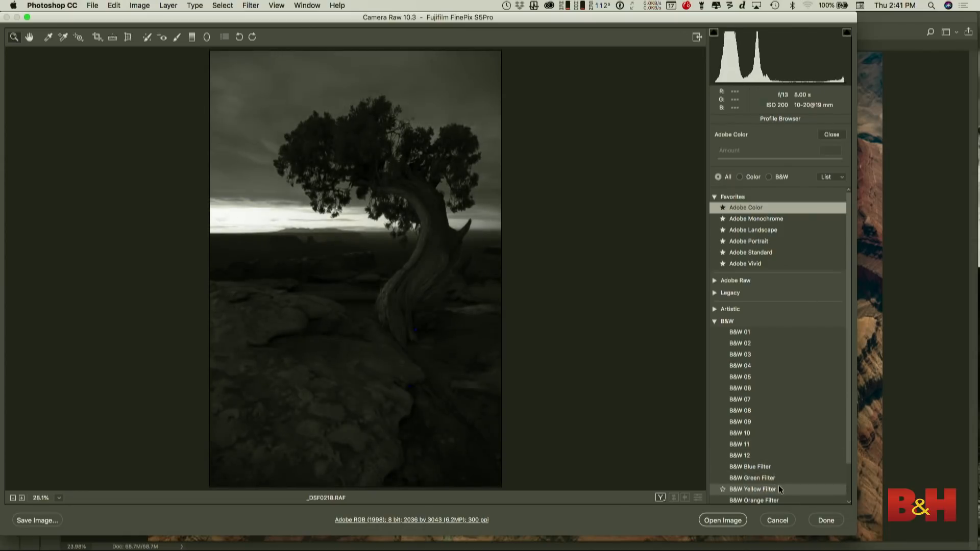
{"action": "scroll", "coordinate": [778, 489], "scroll_direction": "down", "scroll_amount": 1}
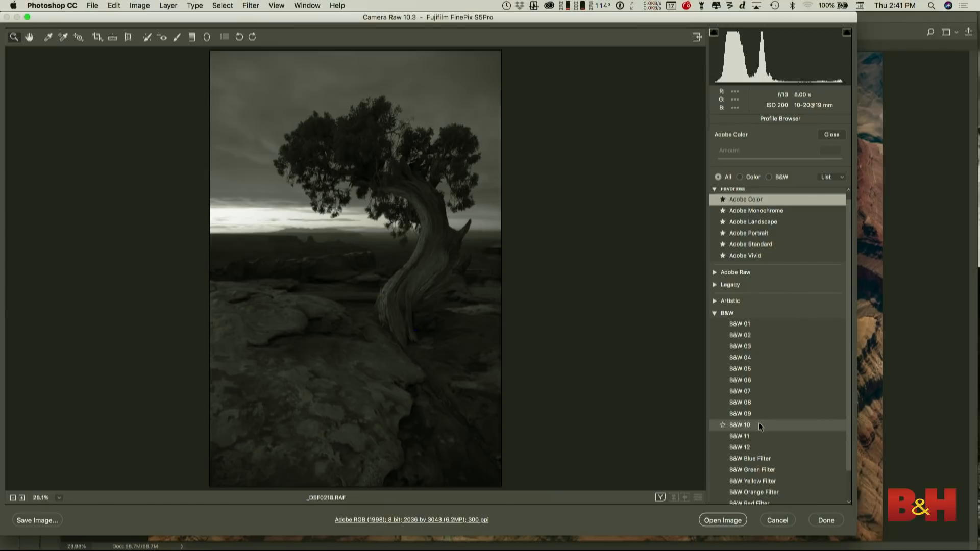
{"action": "left_click", "coordinate": [758, 424]}
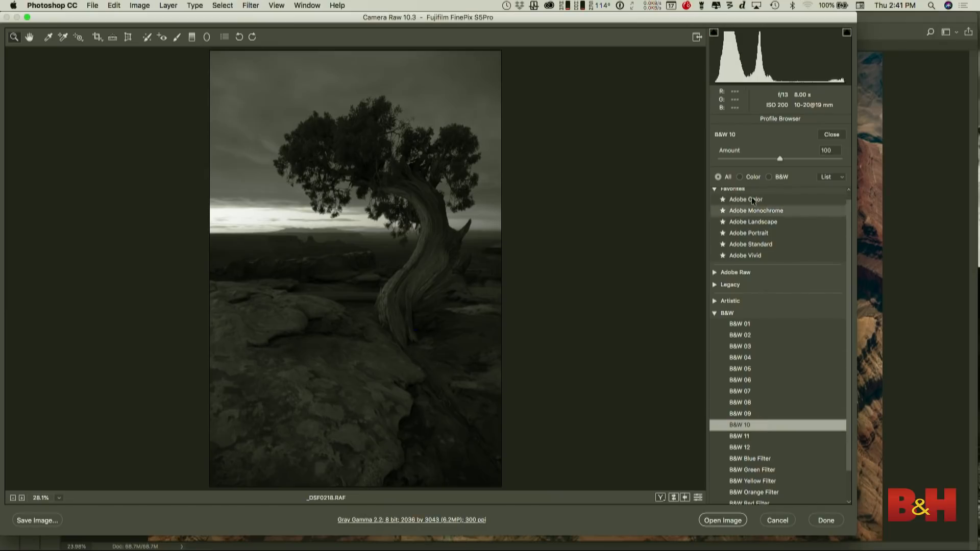
{"action": "left_click", "coordinate": [835, 134]}
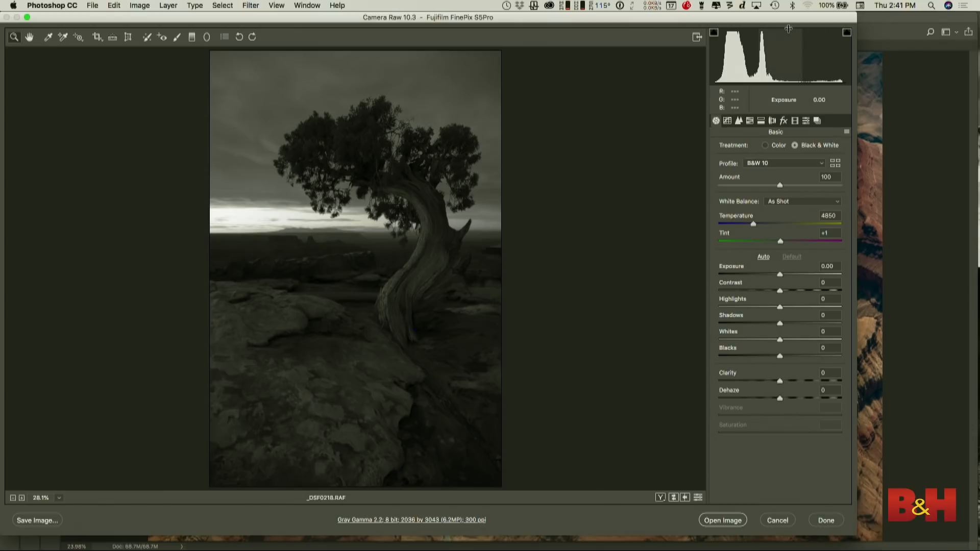
- Lower the tree photo's highlights to -55 and raise its shadows to +89
{"action": "left_click_drag", "start_coordinate": [779, 307], "coordinate": [722, 308]}
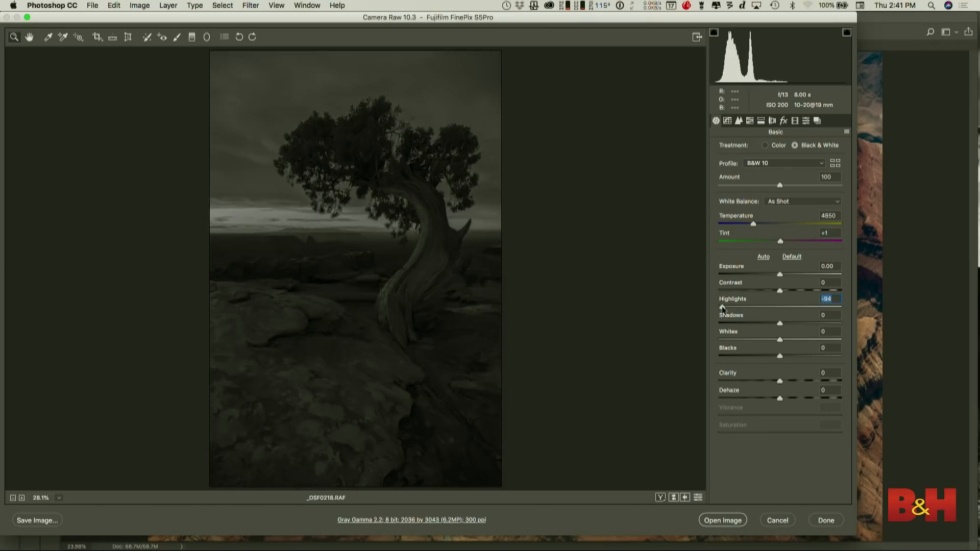
{"action": "left_click_drag", "start_coordinate": [721, 308], "coordinate": [746, 308]}
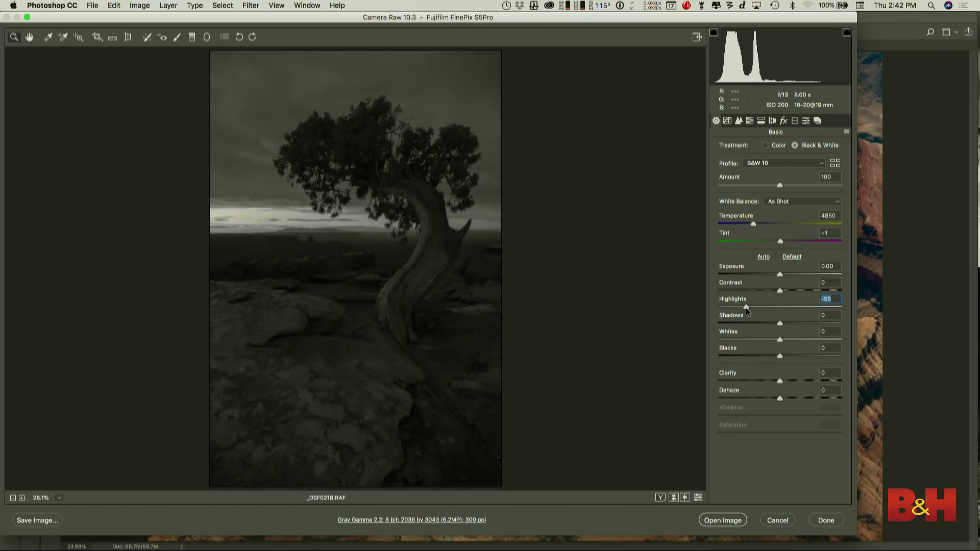
{"action": "left_click_drag", "start_coordinate": [779, 324], "coordinate": [834, 324]}
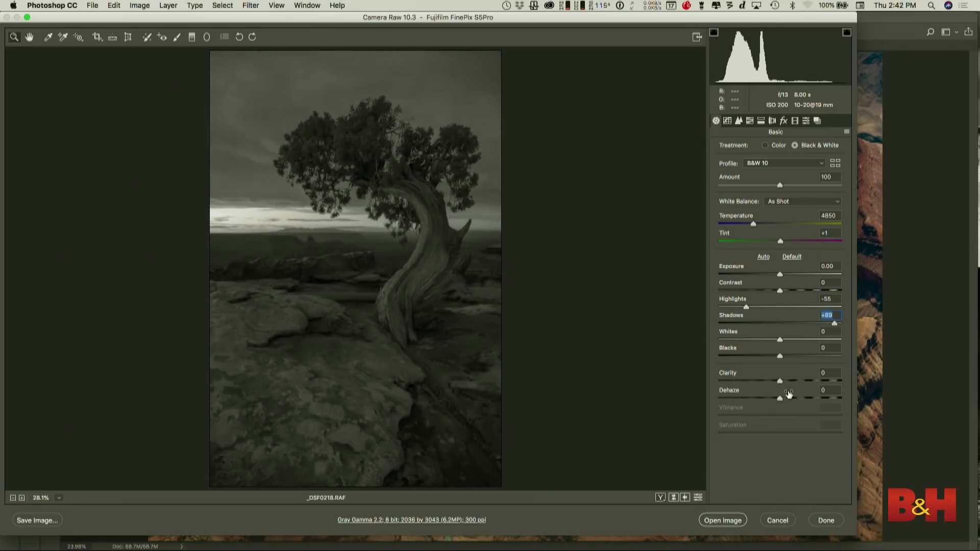
- Set dehaze to +3, contrast to +18 and the white balance temperature to 6000
{"action": "left_click_drag", "start_coordinate": [786, 398], "coordinate": [780, 401]}
{"action": "left_click", "coordinate": [792, 290]}
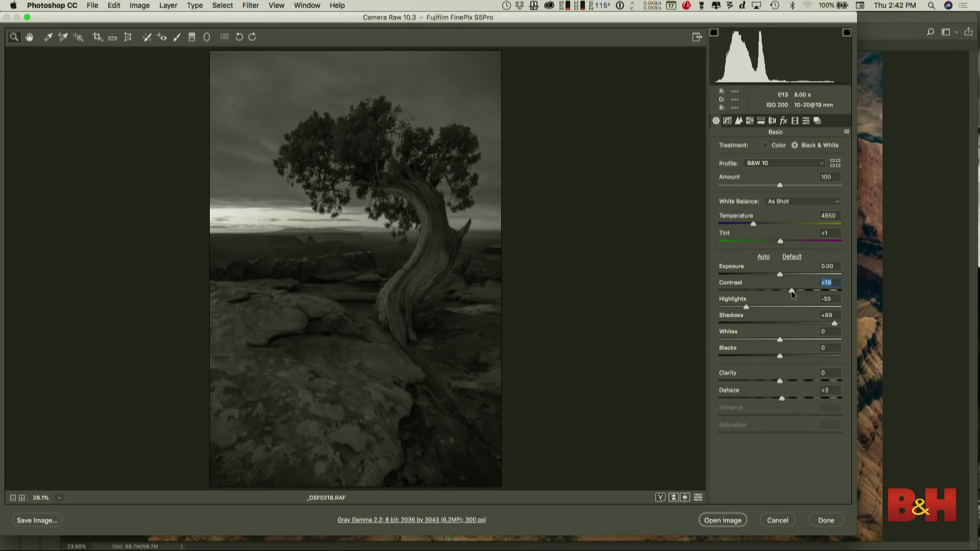
{"action": "left_click_drag", "start_coordinate": [791, 291], "coordinate": [791, 291]}
{"action": "left_click_drag", "start_coordinate": [753, 226], "coordinate": [768, 227]}
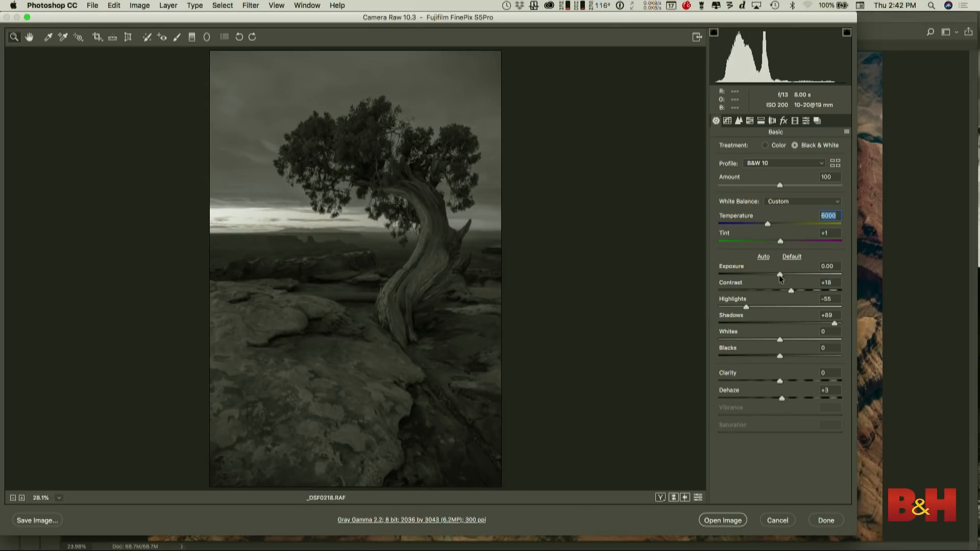
- Set the exposure to -0.70, the shadows to +100 and the whites to +43
{"action": "left_click_drag", "start_coordinate": [779, 274], "coordinate": [770, 277]}
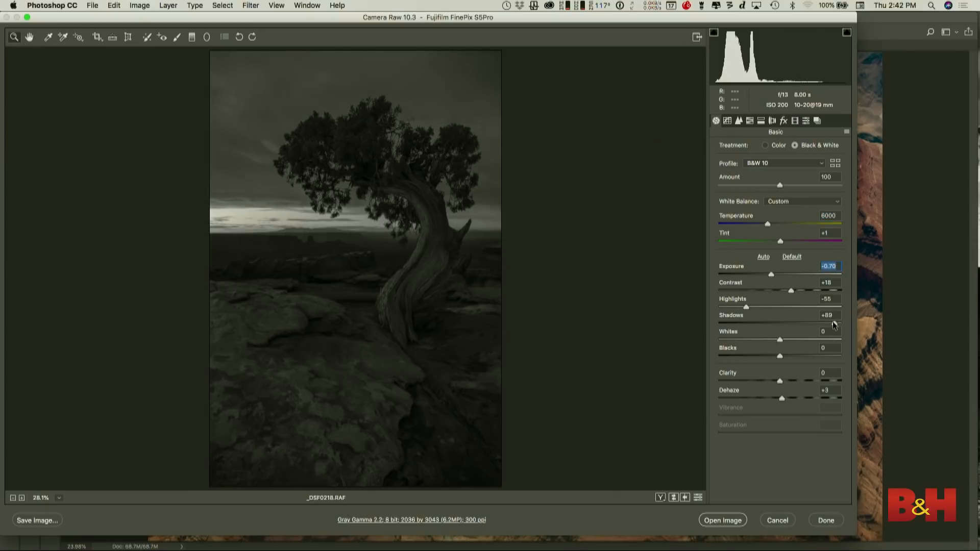
{"action": "left_click_drag", "start_coordinate": [834, 323], "coordinate": [844, 327]}
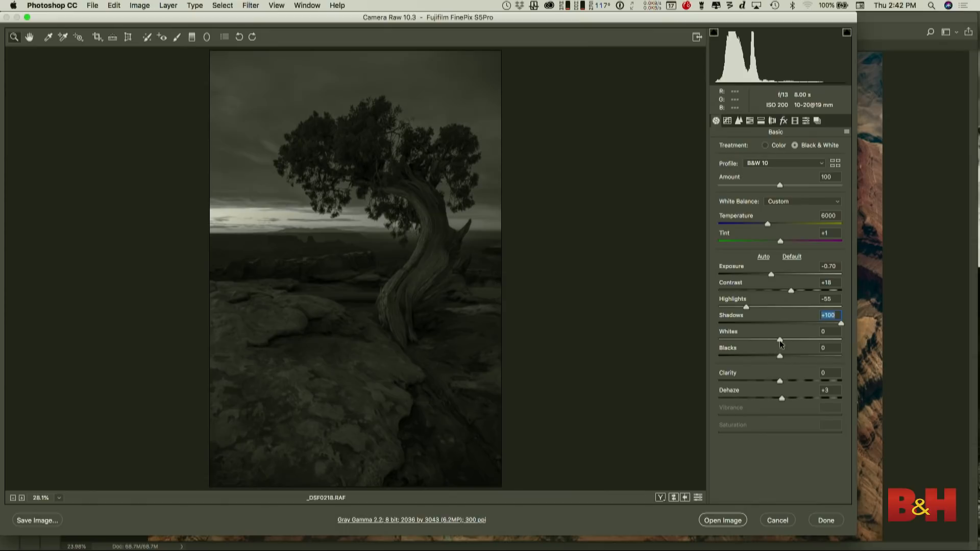
{"action": "left_click_drag", "start_coordinate": [779, 341], "coordinate": [806, 341]}
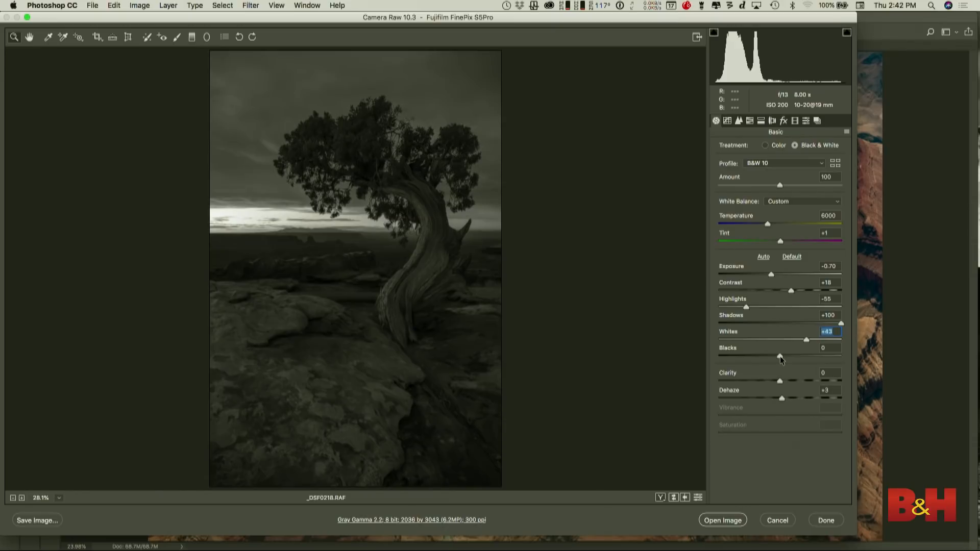
{"action": "left_click_drag", "start_coordinate": [779, 356], "coordinate": [778, 357]}
- Open the tone curve adjustments for the tree photo
{"action": "left_click", "coordinate": [728, 122]}
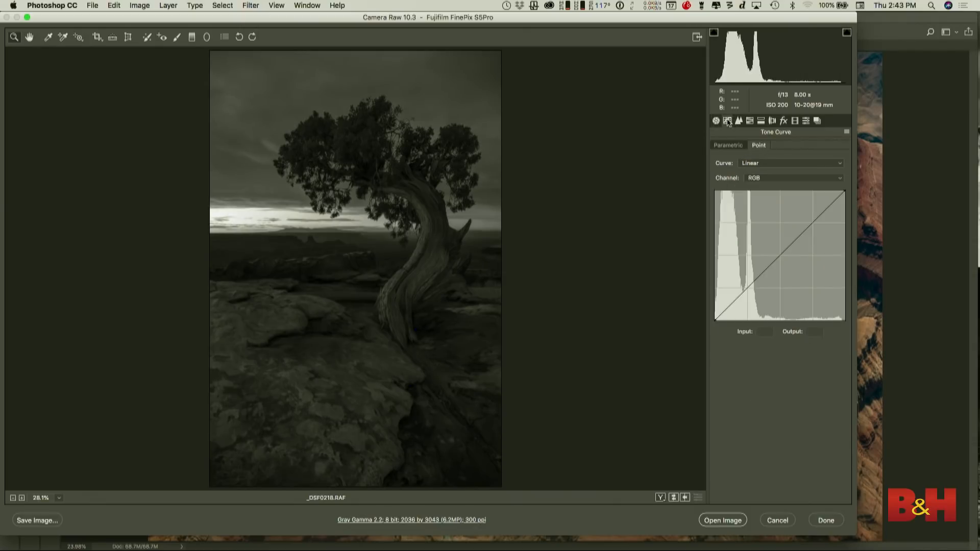
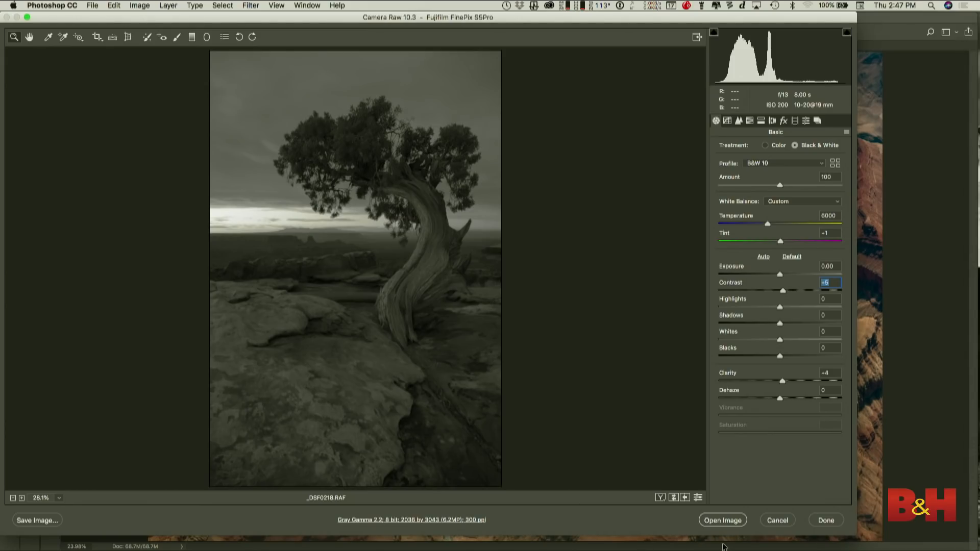
- Open the tree photo in Photoshop, fit it to the screen and convert it to RGB color mode
{"action": "left_click", "coordinate": [722, 520]}
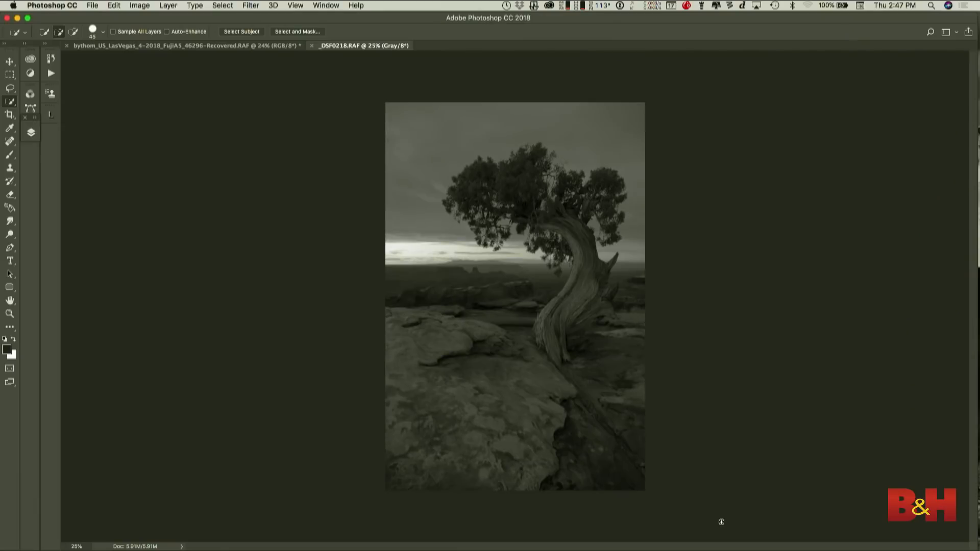
{"action": "key", "text": "super+0"}
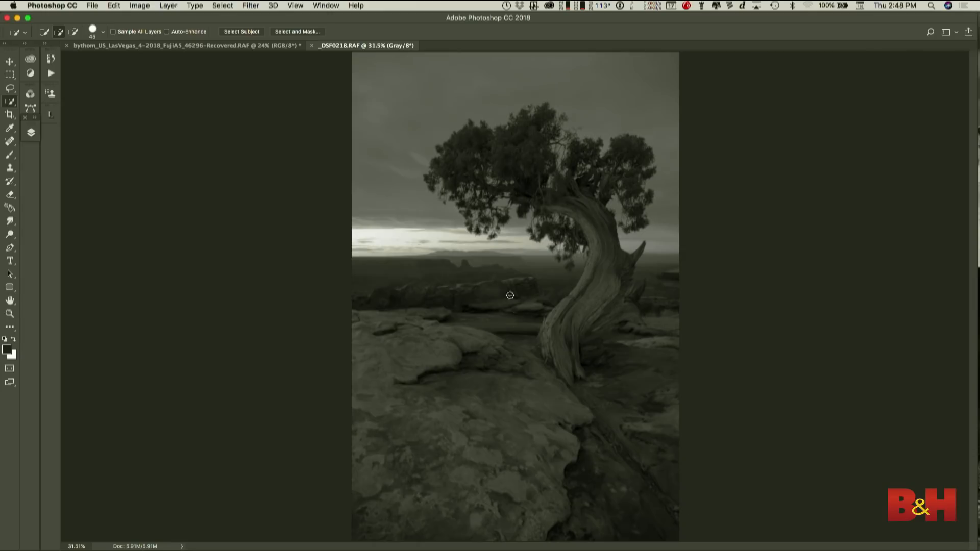
{"action": "left_click", "coordinate": [252, 8]}
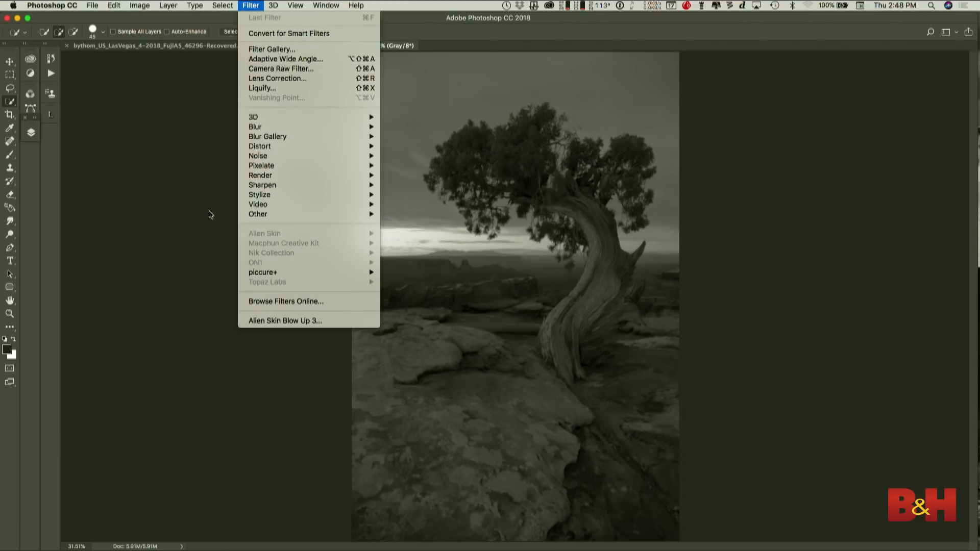
{"action": "mouse_move", "coordinate": [141, 7]}
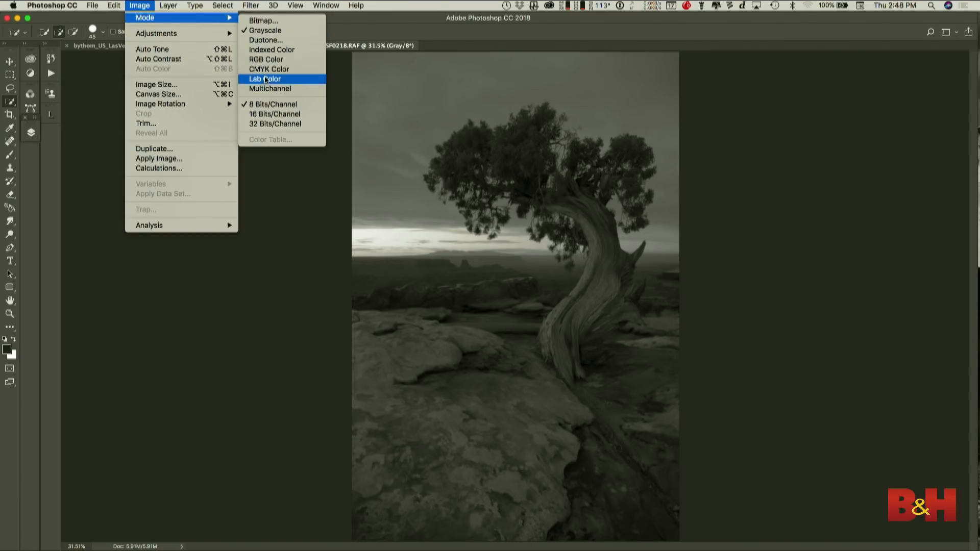
{"action": "left_click", "coordinate": [267, 60]}
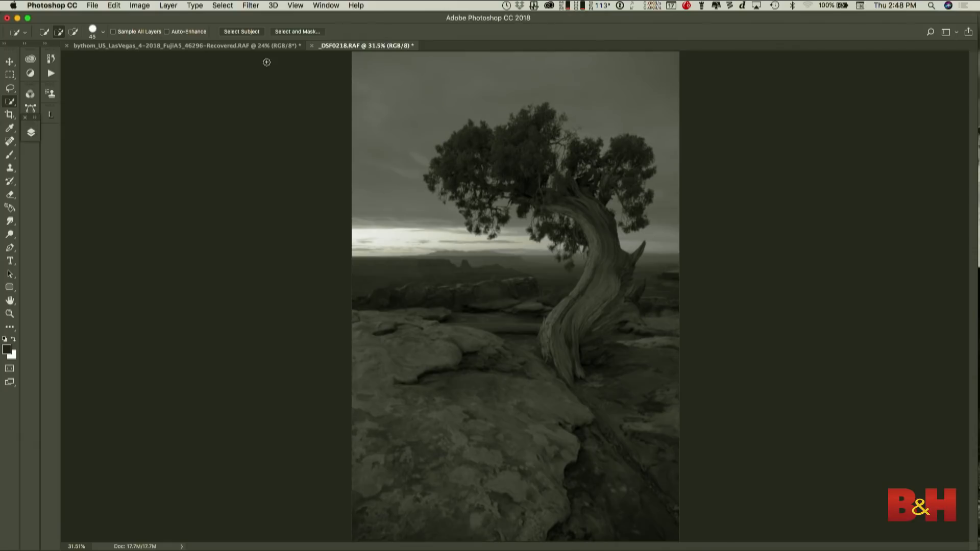
- Switch the tree photo to Tonality CK and try the Melancholia preset on it
{"action": "left_click", "coordinate": [248, 7]}
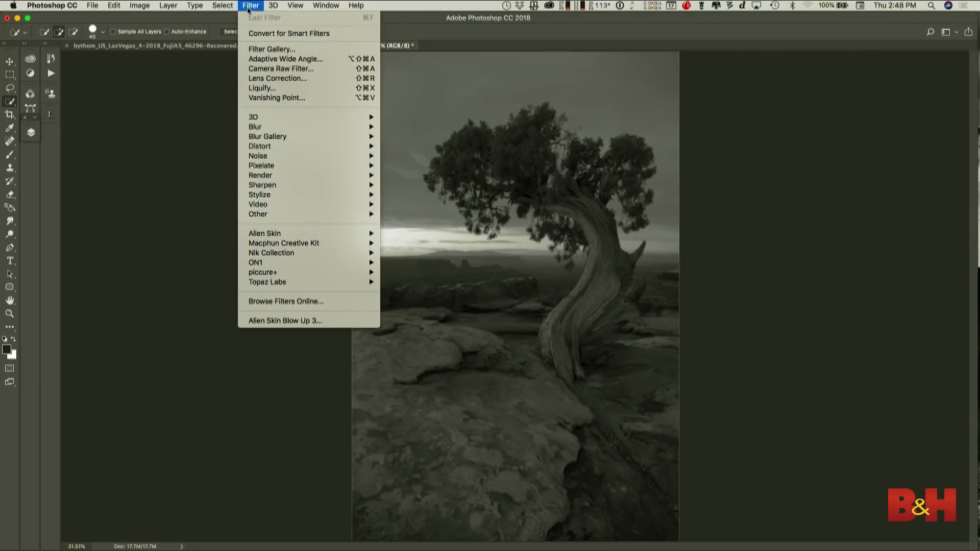
{"action": "mouse_move", "coordinate": [282, 255]}
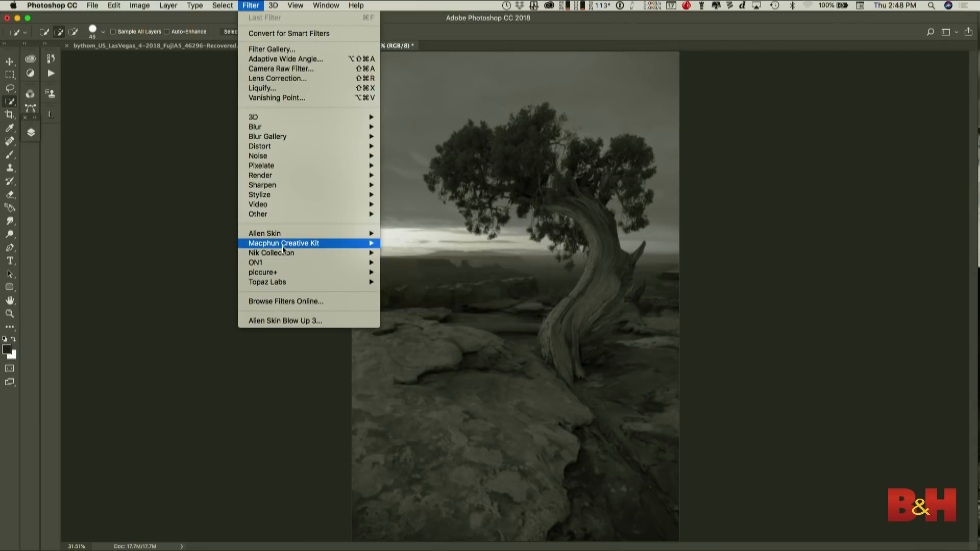
{"action": "left_click", "coordinate": [411, 292]}
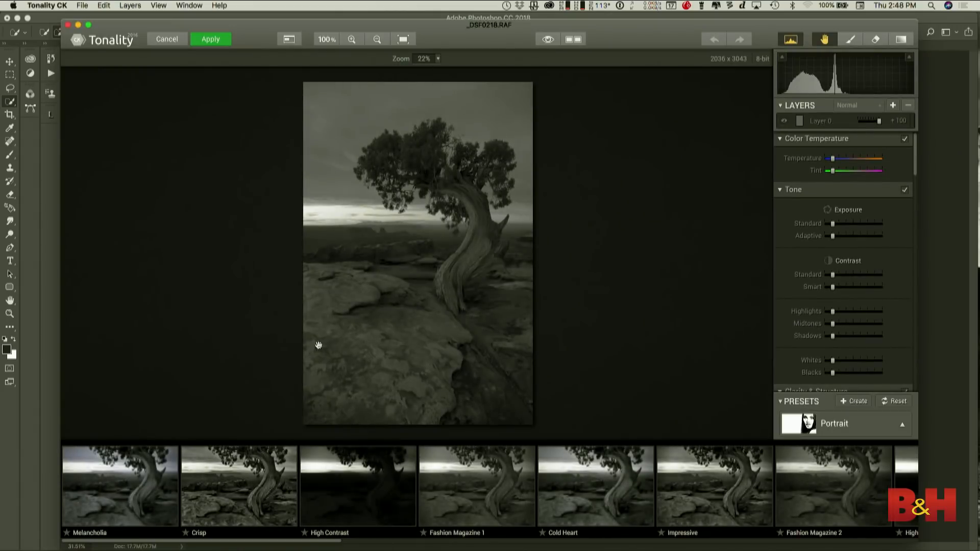
{"action": "left_click", "coordinate": [151, 477]}
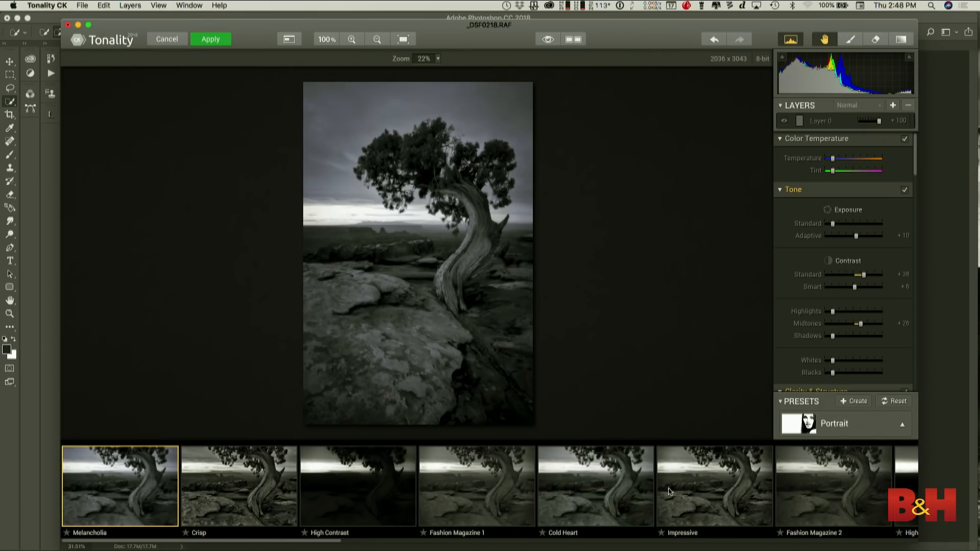
- Browse the other Portrait presets, try Old Hollywood Glamour and leave Tonality CK without applying it
{"action": "scroll", "coordinate": [670, 491], "scroll_direction": "right", "scroll_amount": 5}
{"action": "scroll", "coordinate": [670, 491], "scroll_direction": "right", "scroll_amount": 10}
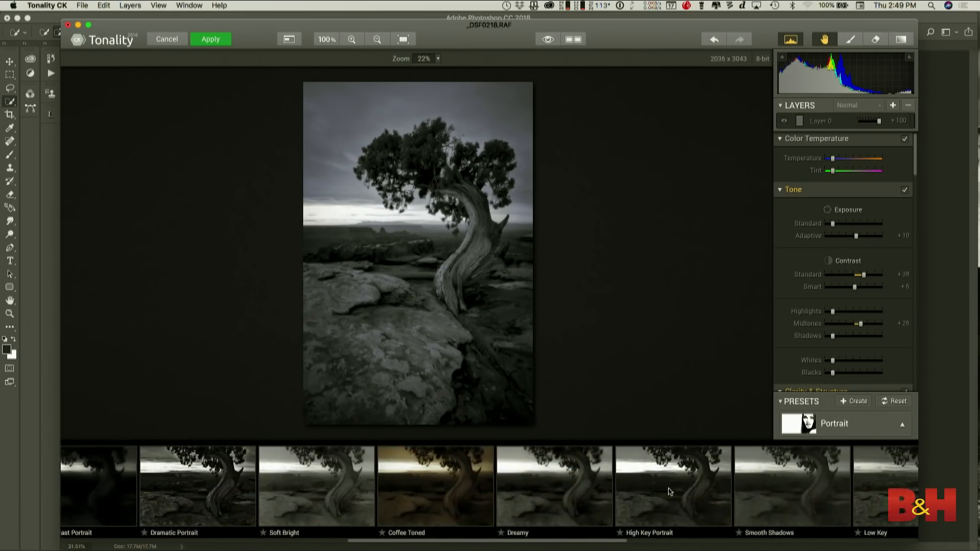
{"action": "scroll", "coordinate": [670, 491], "scroll_direction": "right", "scroll_amount": 10}
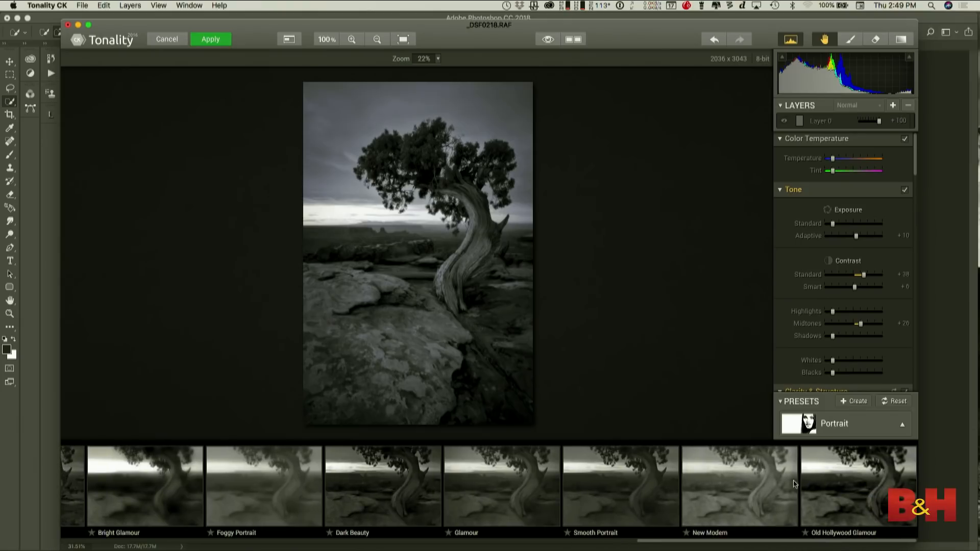
{"action": "left_click", "coordinate": [869, 481]}
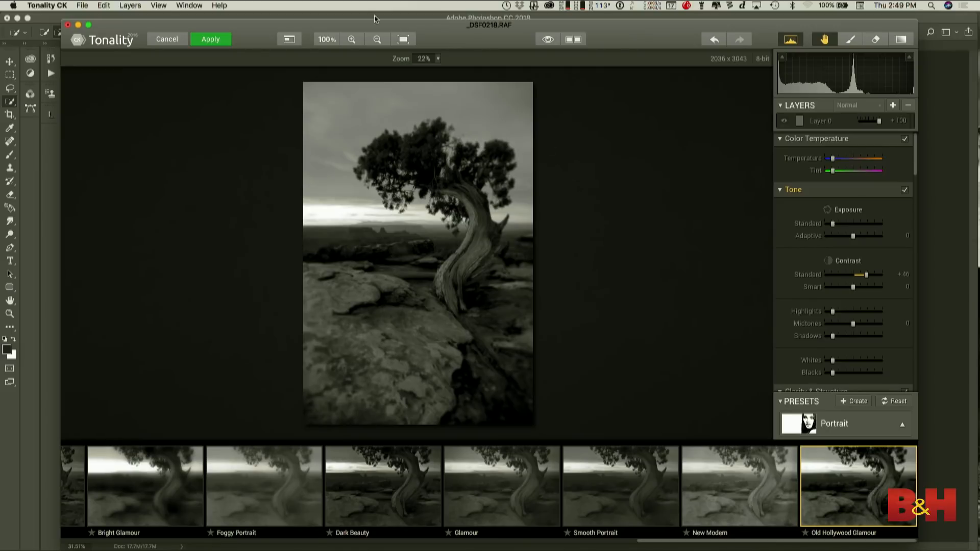
{"action": "left_click", "coordinate": [166, 39]}
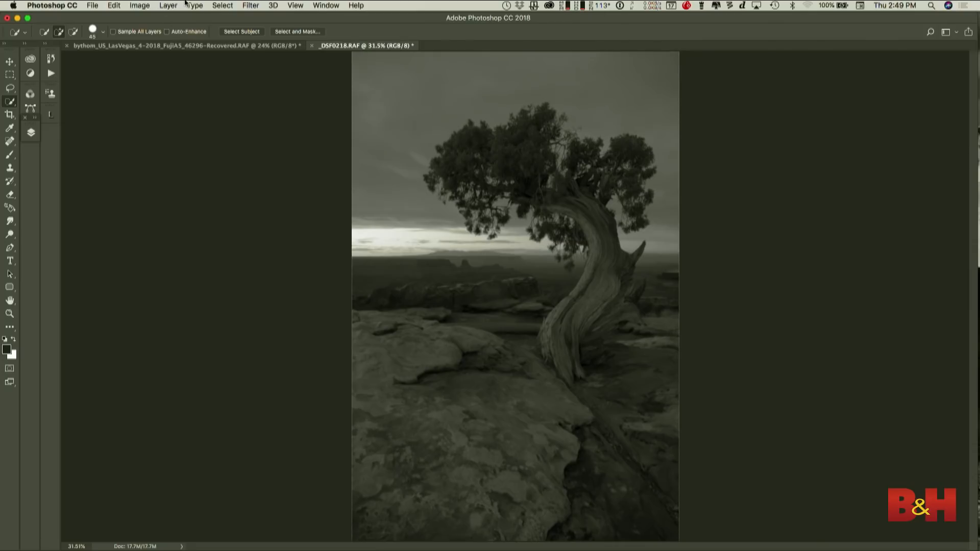
- Switch the tree photo to Intensify CK and choose the Dramatic BW 1 black-and-white preset
{"action": "left_click", "coordinate": [246, 6]}
{"action": "mouse_move", "coordinate": [293, 243]}
{"action": "left_click", "coordinate": [413, 262]}
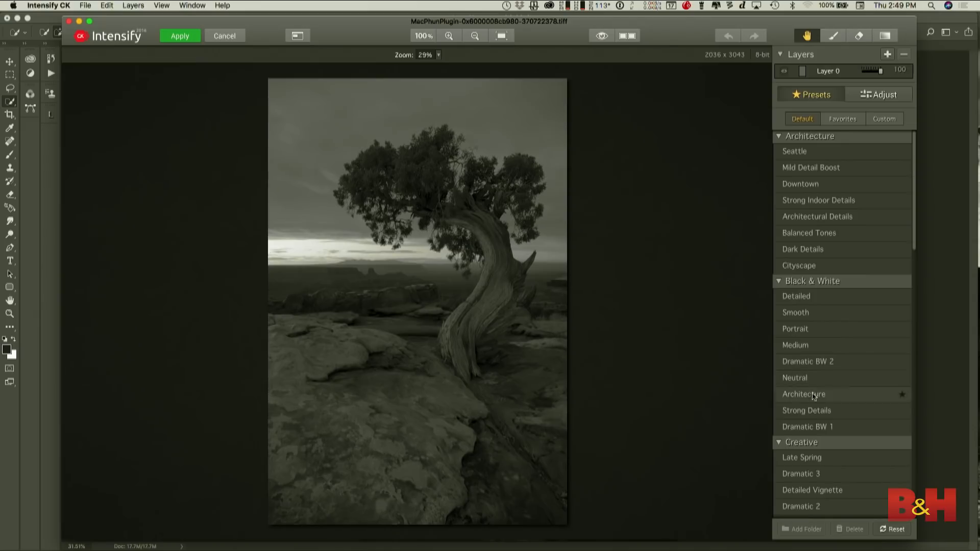
{"action": "left_click", "coordinate": [804, 429]}
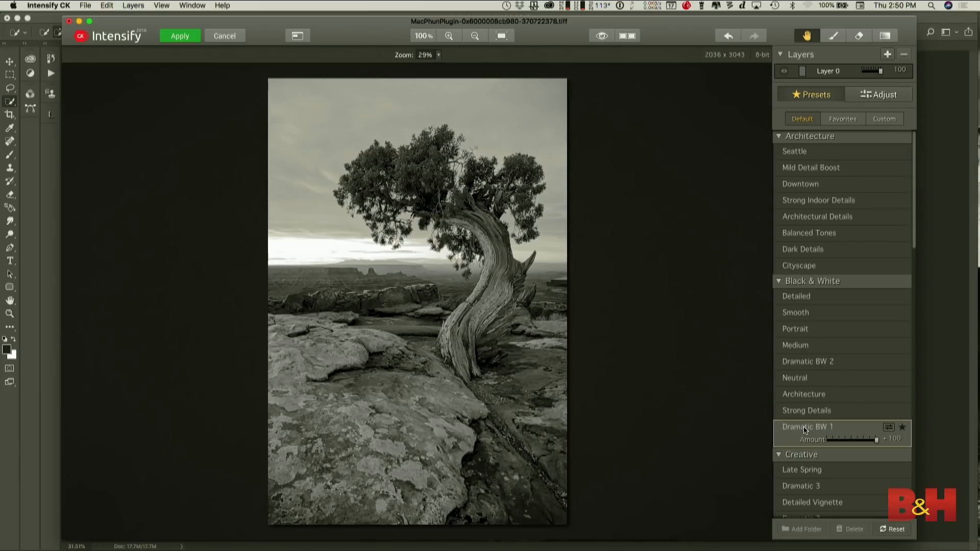
- Reduce Layer 0 to 71 and apply the Strong Details preset at amount 25 on a new layer above it
{"action": "left_click", "coordinate": [887, 55]}
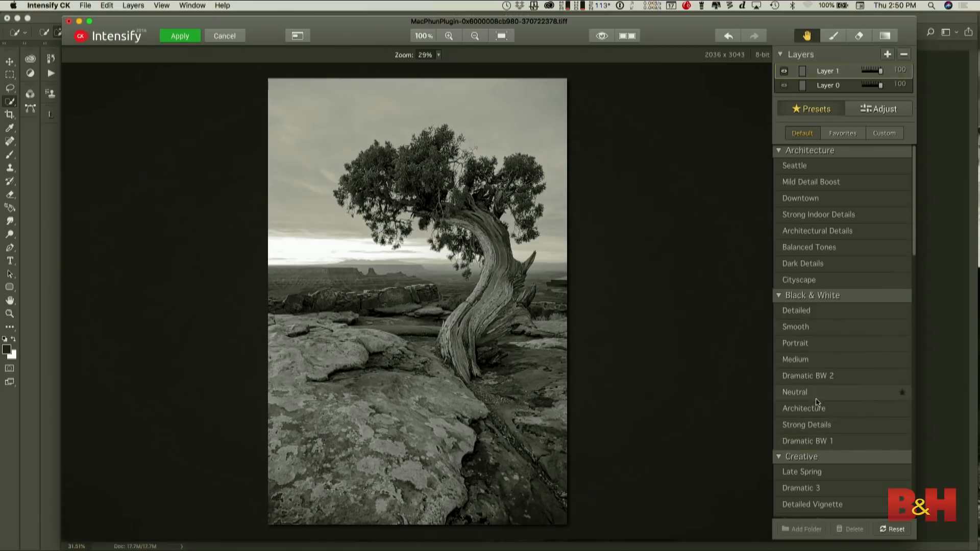
{"action": "left_click_drag", "start_coordinate": [879, 85], "coordinate": [873, 89]}
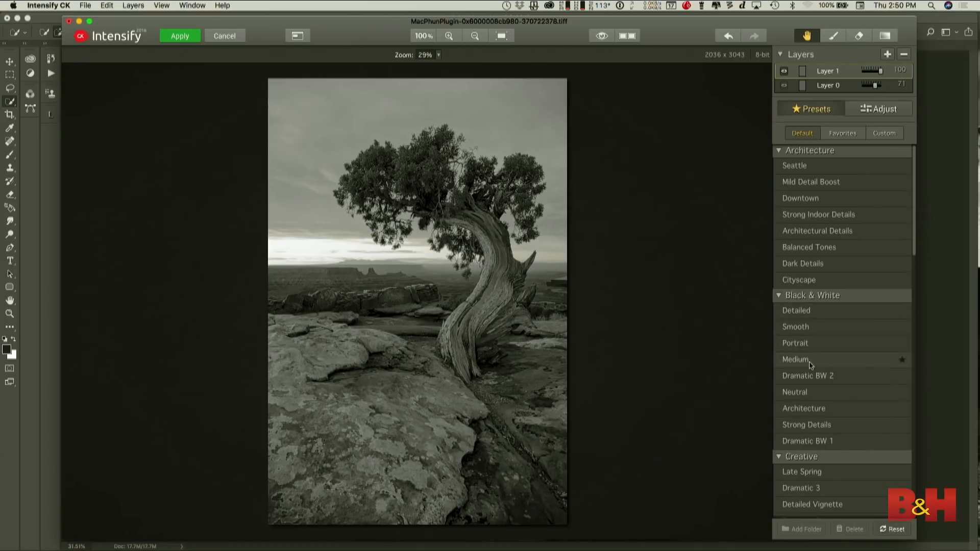
{"action": "left_click", "coordinate": [808, 426]}
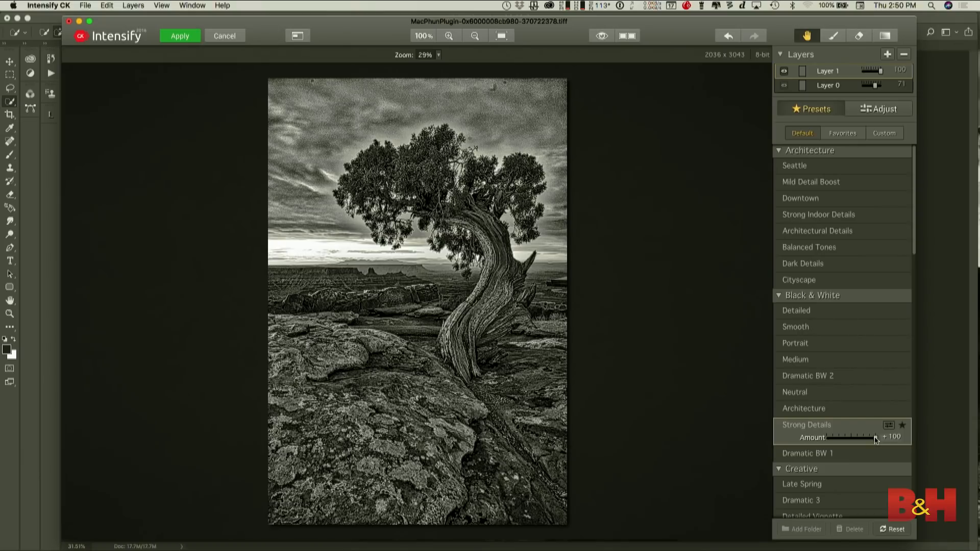
{"action": "left_click_drag", "start_coordinate": [876, 440], "coordinate": [844, 442]}
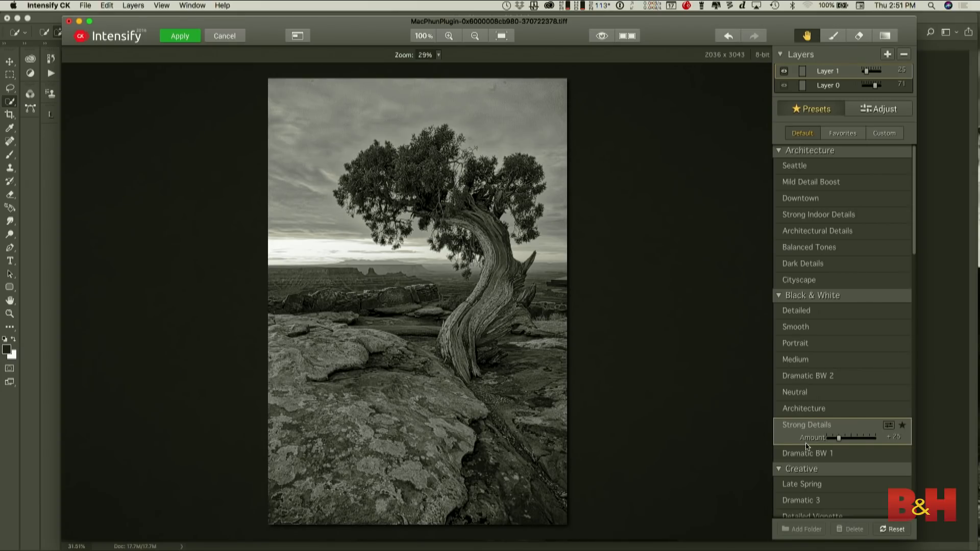
{"action": "left_click", "coordinate": [180, 36]}
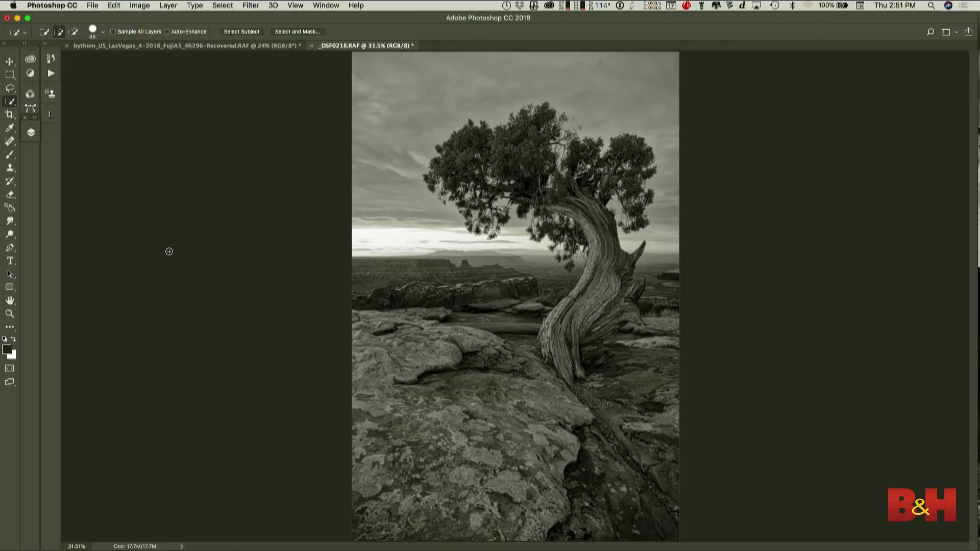
- Try selecting the tree with Select Subject and examining its edges in Select and Mask, and deselect it
{"action": "left_click", "coordinate": [234, 32]}
{"action": "left_click", "coordinate": [297, 31]}
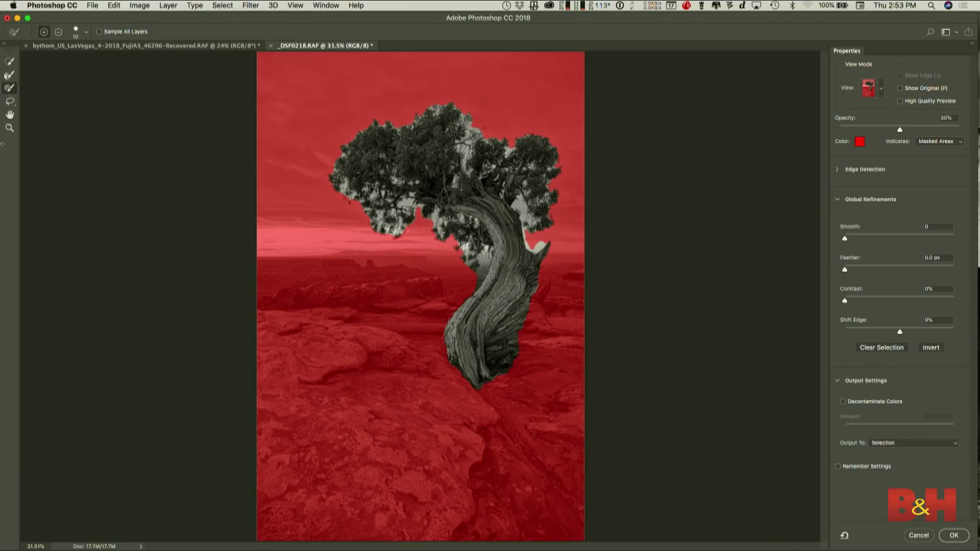
{"action": "left_click", "coordinate": [10, 61]}
{"action": "left_click_drag", "start_coordinate": [846, 239], "coordinate": [844, 270]}
{"action": "left_click", "coordinate": [947, 536]}
{"action": "left_click", "coordinate": [913, 535]}
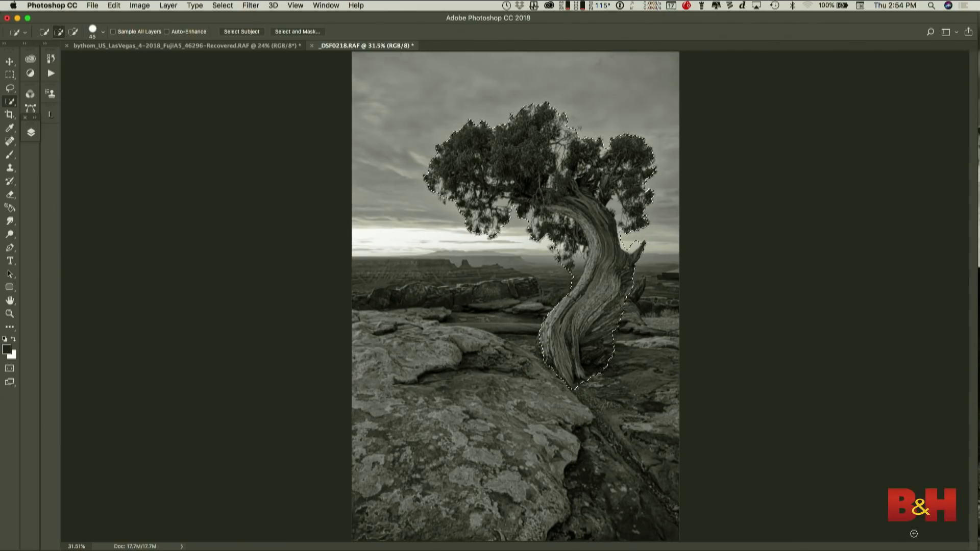
{"action": "key", "text": "super+d"}
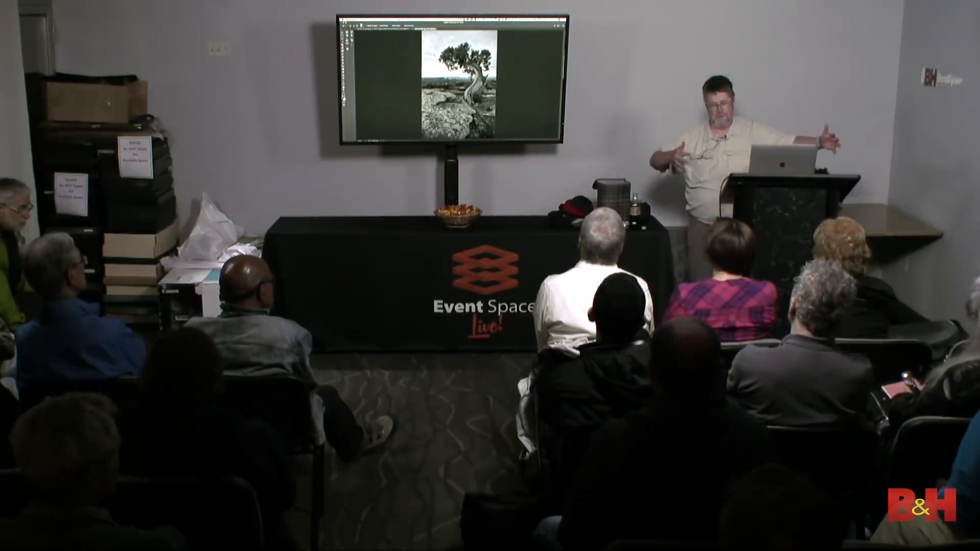
- Open the tree photo in the Camera Raw filter and set the post-crop vignetting amount to -31
{"action": "left_click", "coordinate": [398, 19]}
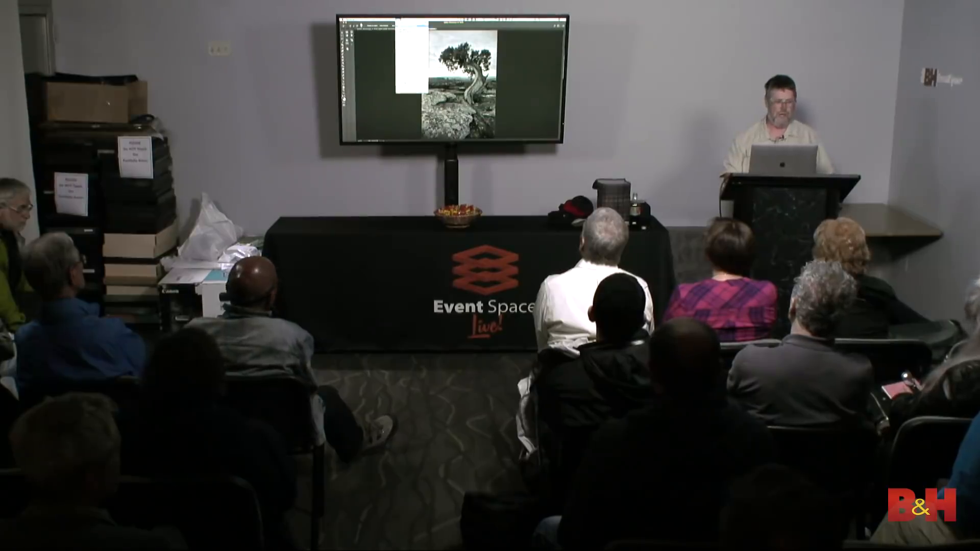
{"action": "left_click", "coordinate": [416, 34]}
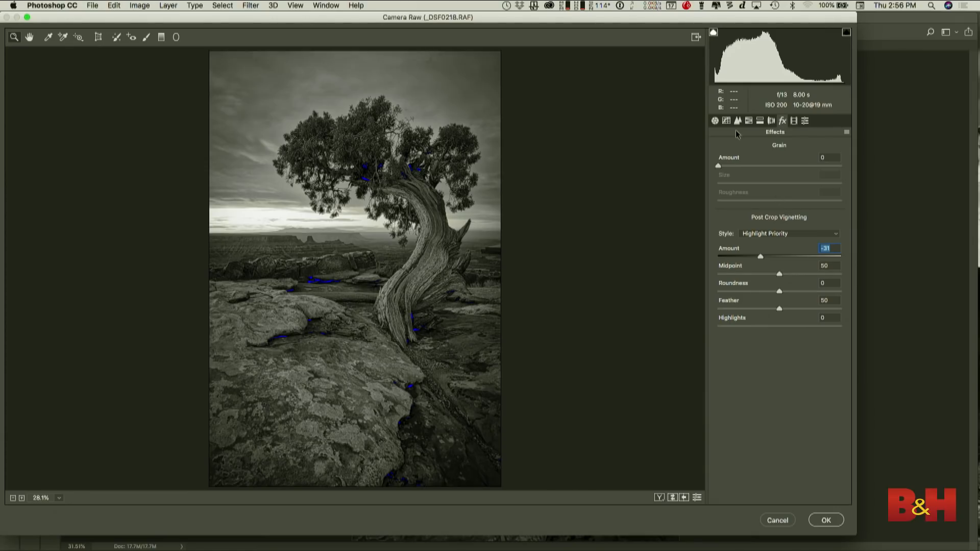
{"action": "left_click", "coordinate": [716, 121]}
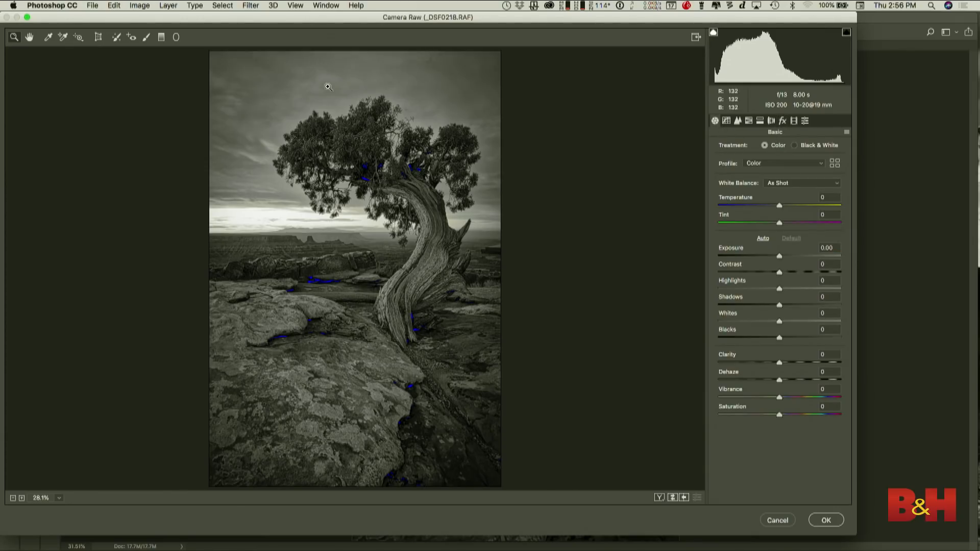
- Paint over the sky around the tree with a size 8 Adjustment Brush at exposure -2.30 and highlights -10
{"action": "left_click", "coordinate": [147, 38]}
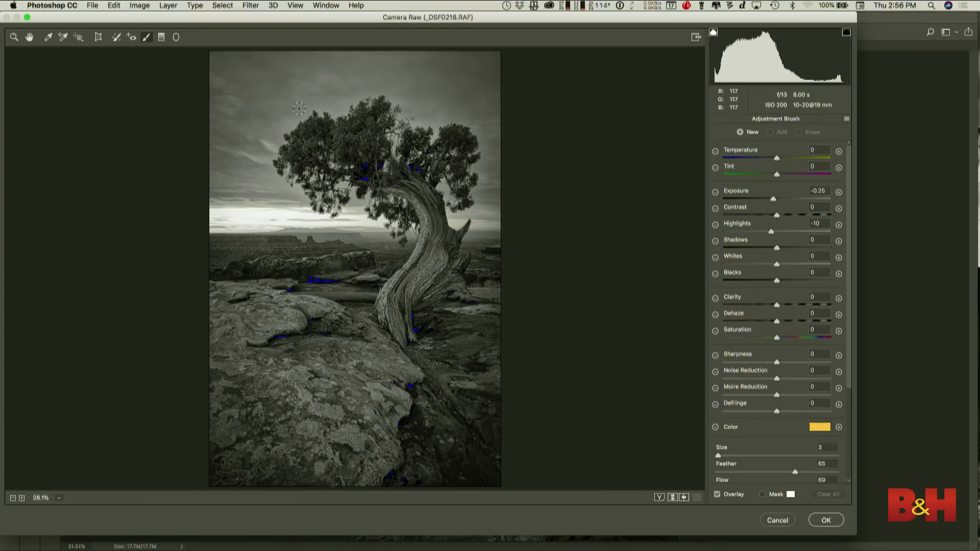
{"action": "left_click", "coordinate": [746, 199]}
{"action": "left_click", "coordinate": [772, 232]}
{"action": "key", "text": "bracketright"}
{"action": "key", "text": "bracketright"}
{"action": "key", "text": "bracketright"}
{"action": "key", "text": "bracketright"}
{"action": "key", "text": "bracketright"}
{"action": "mouse_move", "coordinate": [277, 215]}
{"action": "left_mouse_down"}
{"action": "mouse_move", "coordinate": [249, 210]}
{"action": "mouse_move", "coordinate": [233, 163]}
{"action": "mouse_move", "coordinate": [224, 55]}
{"action": "mouse_move", "coordinate": [310, 40]}
{"action": "mouse_move", "coordinate": [232, 90]}
{"action": "mouse_move", "coordinate": [321, 89]}
{"action": "mouse_move", "coordinate": [262, 127]}
{"action": "mouse_move", "coordinate": [334, 77]}
{"action": "mouse_move", "coordinate": [424, 50]}
{"action": "mouse_move", "coordinate": [328, 54]}
{"action": "mouse_move", "coordinate": [483, 68]}
{"action": "mouse_move", "coordinate": [510, 79]}
{"action": "mouse_move", "coordinate": [449, 69]}
{"action": "mouse_move", "coordinate": [394, 84]}
{"action": "mouse_move", "coordinate": [430, 112]}
{"action": "mouse_move", "coordinate": [466, 97]}
{"action": "mouse_move", "coordinate": [486, 120]}
{"action": "mouse_move", "coordinate": [487, 223]}
{"action": "left_mouse_up"}
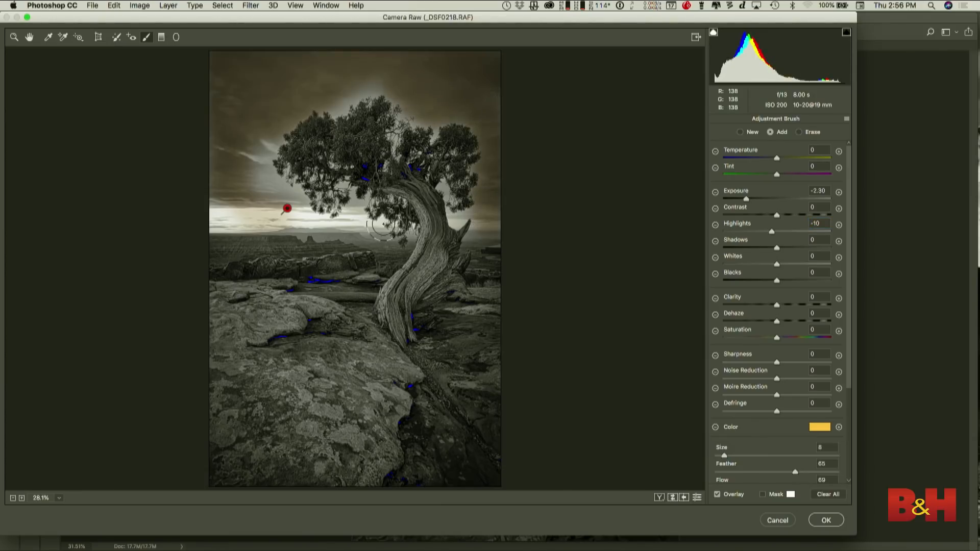
{"action": "mouse_move", "coordinate": [350, 221]}
{"action": "left_mouse_down"}
{"action": "mouse_move", "coordinate": [213, 227]}
{"action": "mouse_move", "coordinate": [244, 212]}
{"action": "mouse_move", "coordinate": [257, 179]}
{"action": "mouse_move", "coordinate": [286, 203]}
{"action": "left_mouse_up"}
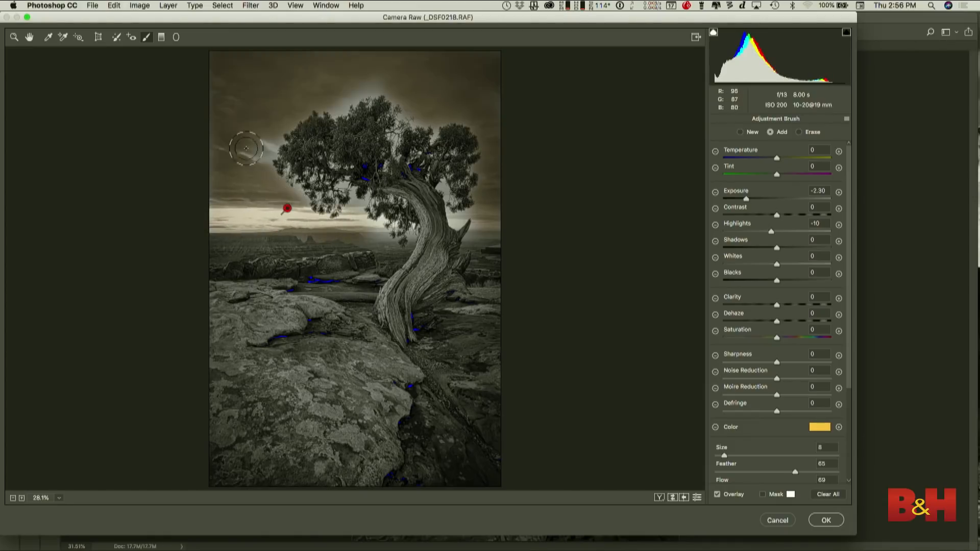
{"action": "left_click_drag", "start_coordinate": [246, 152], "coordinate": [254, 162]}
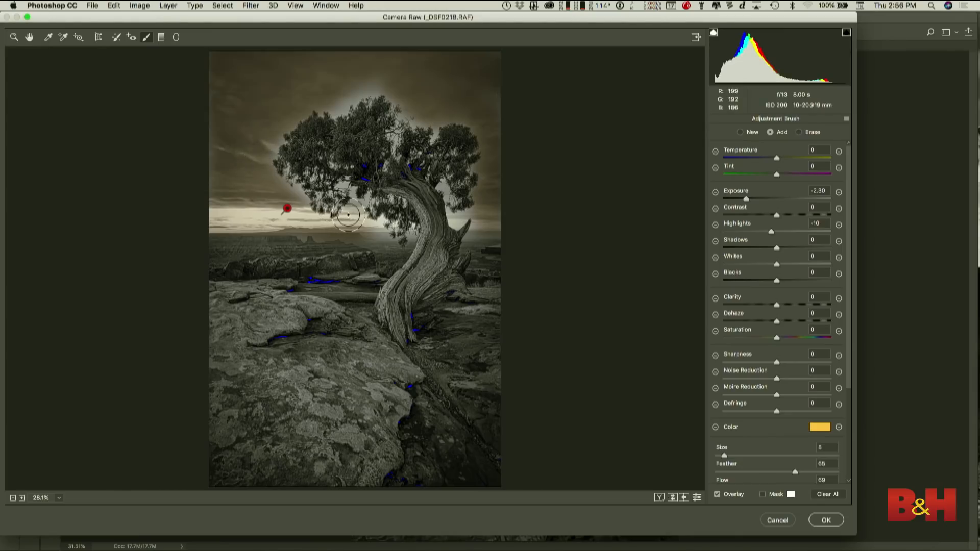
{"action": "left_click_drag", "start_coordinate": [352, 216], "coordinate": [401, 247]}
{"action": "left_click_drag", "start_coordinate": [478, 231], "coordinate": [477, 238]}
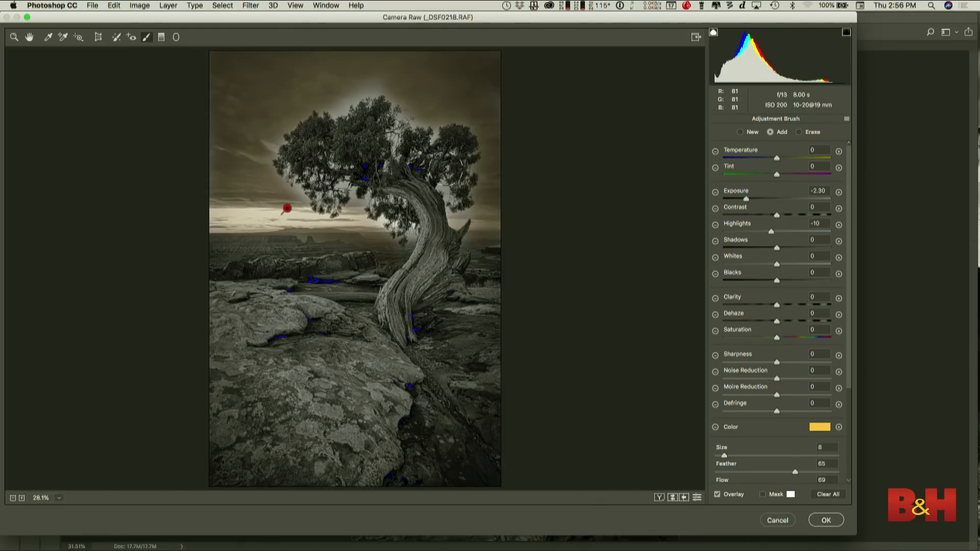
{"action": "left_click_drag", "start_coordinate": [358, 94], "coordinate": [392, 91]}
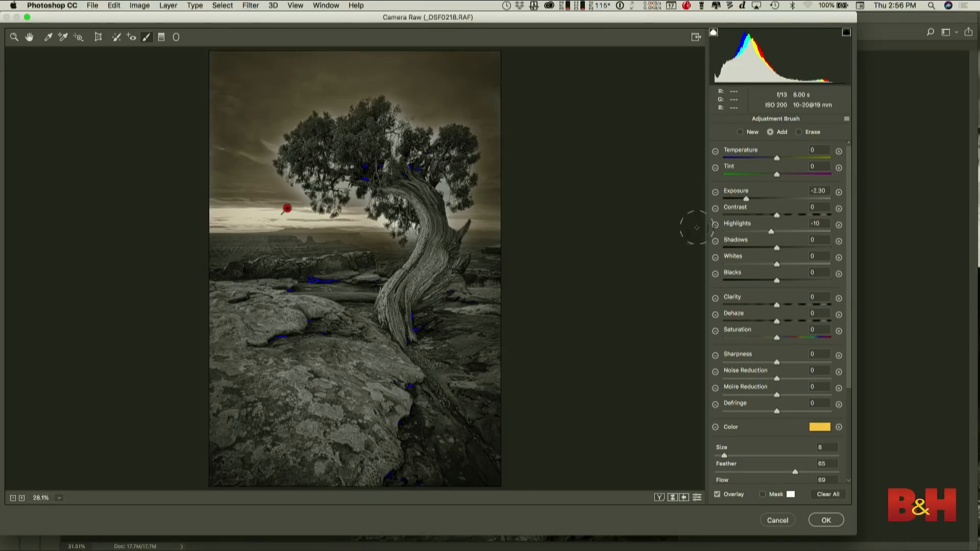
- Neutralize the sky brush's color tint to hue 43, saturation 1, and set its exposure to -1.05
{"action": "left_click_drag", "start_coordinate": [746, 201], "coordinate": [773, 202]}
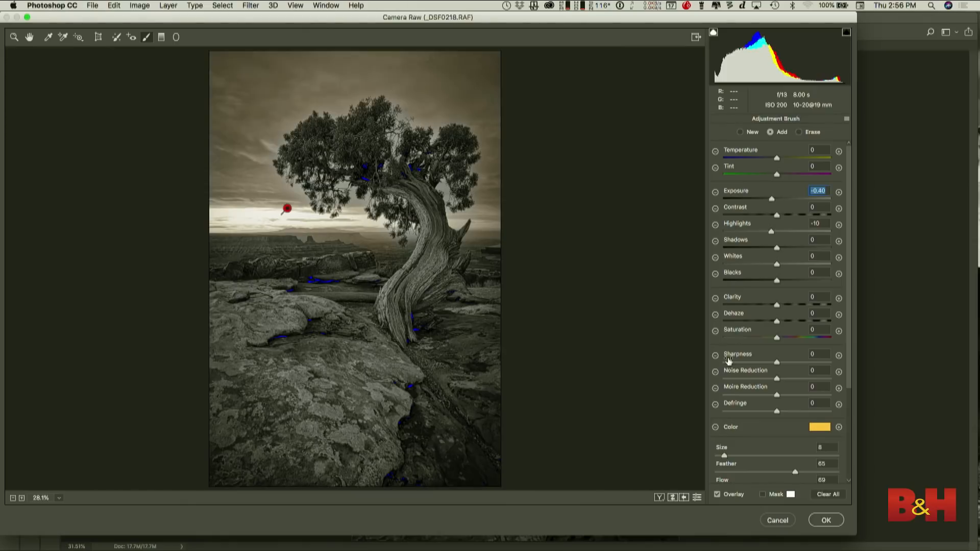
{"action": "left_click", "coordinate": [827, 430]}
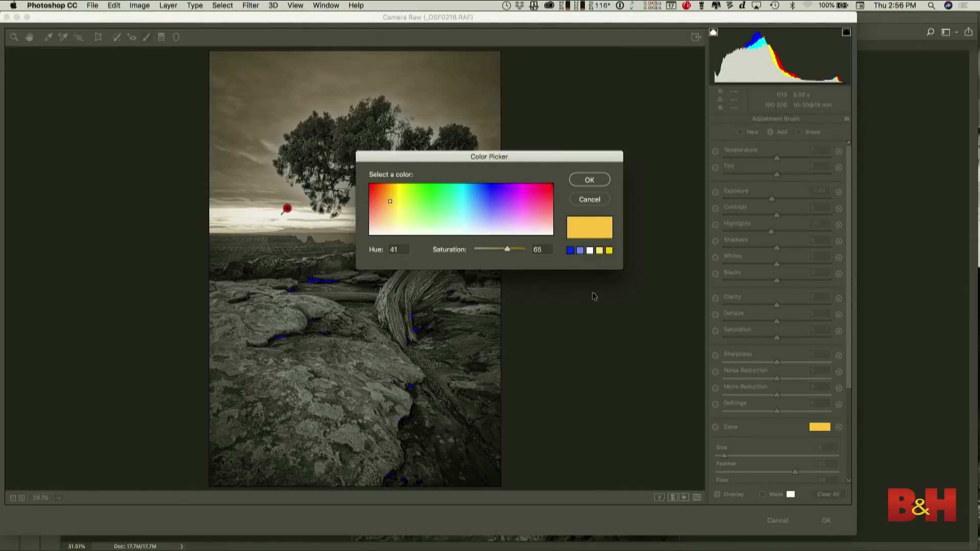
{"action": "left_click", "coordinate": [391, 233]}
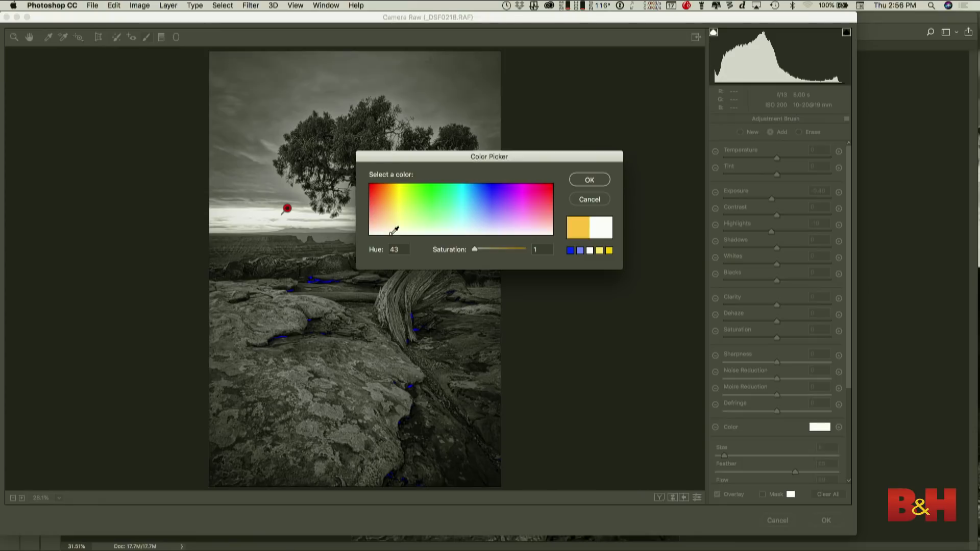
{"action": "left_click", "coordinate": [590, 182]}
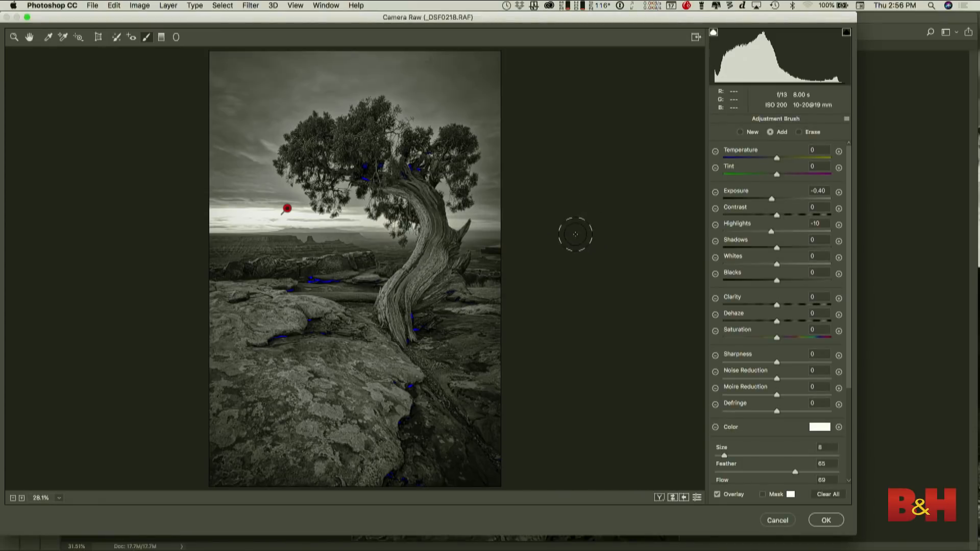
{"action": "left_click_drag", "start_coordinate": [772, 202], "coordinate": [762, 199]}
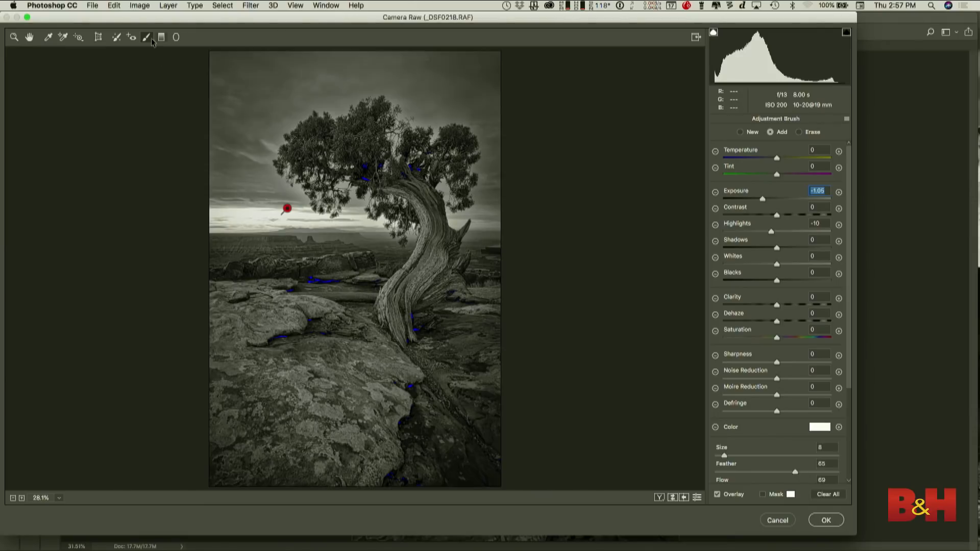
- Start a new size 5 adjustment brush with exposure +1.85 and highlights 0, and paint along the twisted tree trunk
{"action": "left_click", "coordinate": [739, 133]}
{"action": "left_click", "coordinate": [783, 199]}
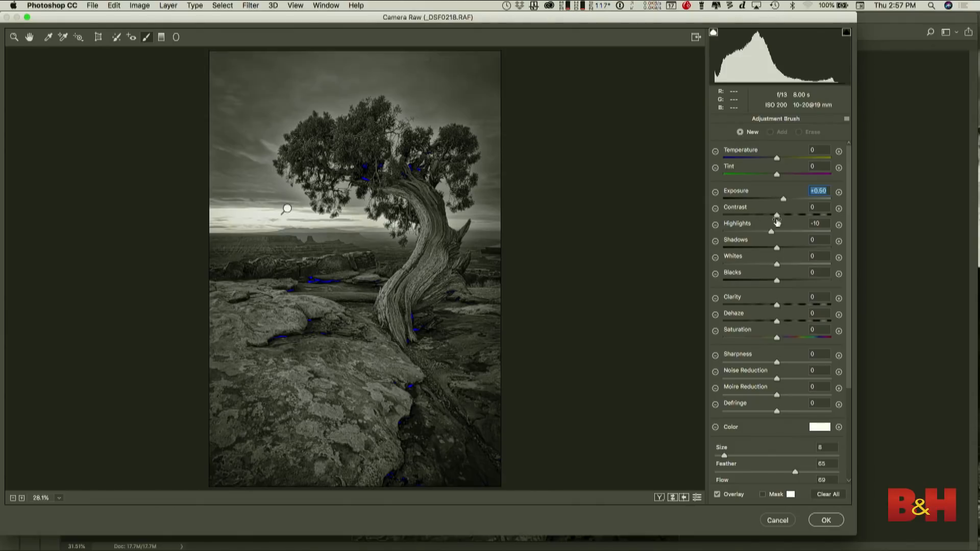
{"action": "left_click_drag", "start_coordinate": [772, 233], "coordinate": [776, 232]}
{"action": "key", "text": "bracketleft"}
{"action": "key", "text": "bracketleft"}
{"action": "key", "text": "bracketleft"}
{"action": "left_click_drag", "start_coordinate": [800, 198], "coordinate": [801, 199]}
{"action": "mouse_move", "coordinate": [408, 199]}
{"action": "left_mouse_down"}
{"action": "mouse_move", "coordinate": [430, 238]}
{"action": "mouse_move", "coordinate": [382, 340]}
{"action": "left_mouse_up"}
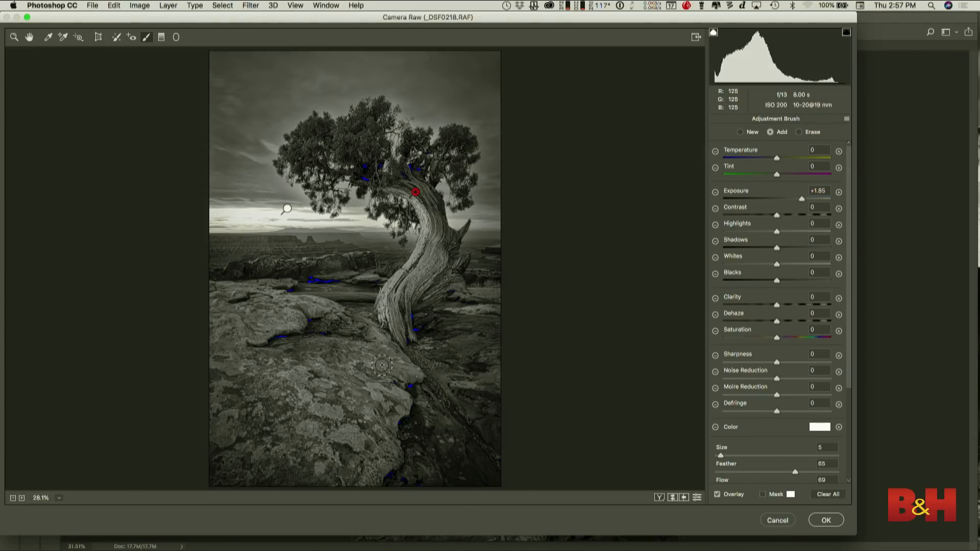
- Extend the brightening brush over the foreground rocks, the trunk's side stub and the distant ridge, and set its exposure to +0.40
{"action": "mouse_move", "coordinate": [360, 371]}
{"action": "left_mouse_down"}
{"action": "mouse_move", "coordinate": [391, 393]}
{"action": "mouse_move", "coordinate": [377, 456]}
{"action": "mouse_move", "coordinate": [369, 437]}
{"action": "mouse_move", "coordinate": [274, 429]}
{"action": "mouse_move", "coordinate": [251, 411]}
{"action": "mouse_move", "coordinate": [211, 423]}
{"action": "left_mouse_up"}
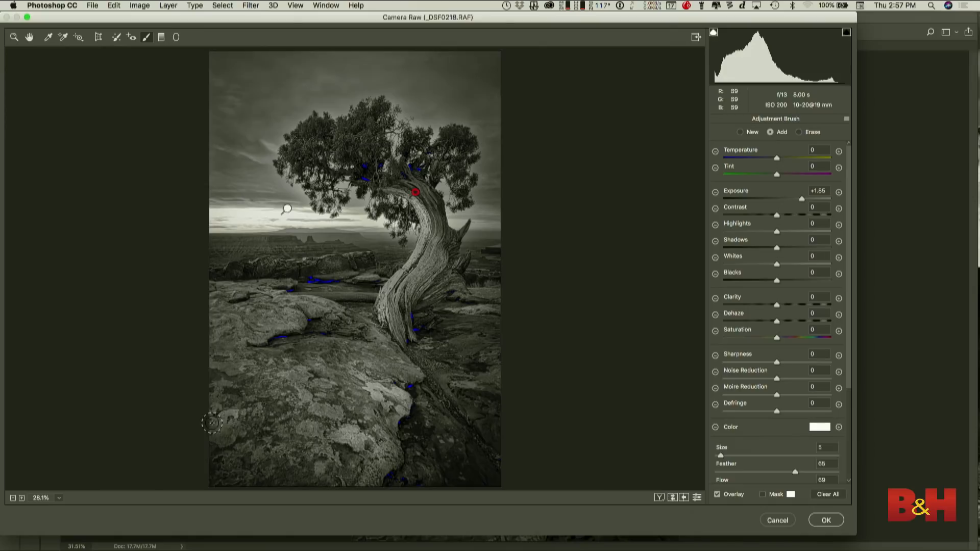
{"action": "left_click_drag", "start_coordinate": [219, 365], "coordinate": [234, 352]}
{"action": "left_click_drag", "start_coordinate": [224, 309], "coordinate": [317, 304]}
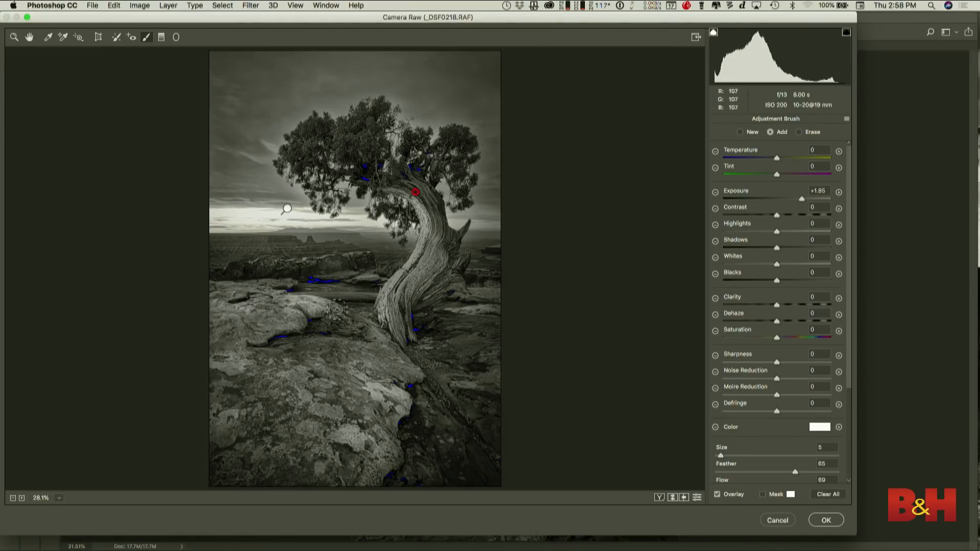
{"action": "mouse_move", "coordinate": [418, 362]}
{"action": "left_mouse_down"}
{"action": "mouse_move", "coordinate": [451, 388]}
{"action": "mouse_move", "coordinate": [502, 387]}
{"action": "left_mouse_up"}
{"action": "left_click_drag", "start_coordinate": [454, 309], "coordinate": [484, 309]}
{"action": "left_click_drag", "start_coordinate": [465, 220], "coordinate": [454, 247]}
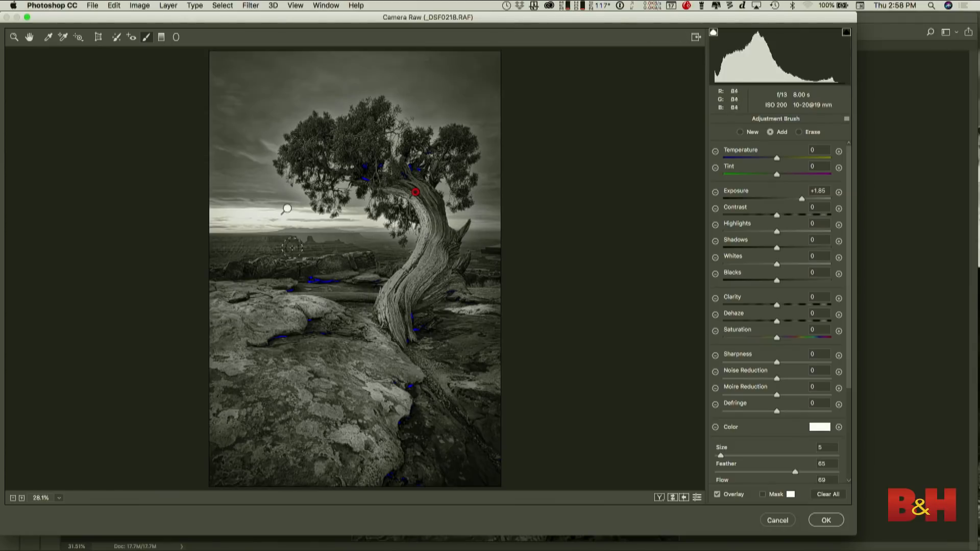
{"action": "left_click_drag", "start_coordinate": [278, 261], "coordinate": [363, 253]}
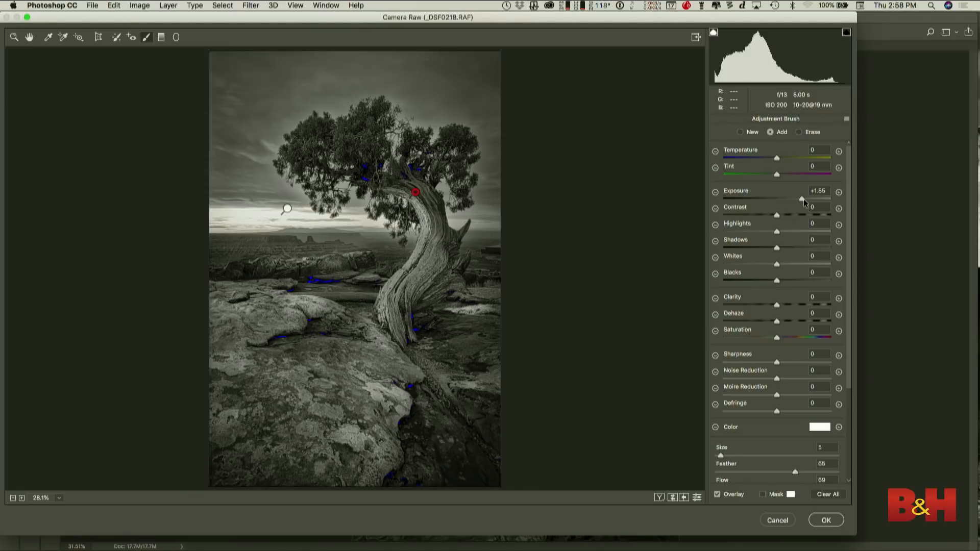
{"action": "left_click_drag", "start_coordinate": [803, 201], "coordinate": [785, 204]}
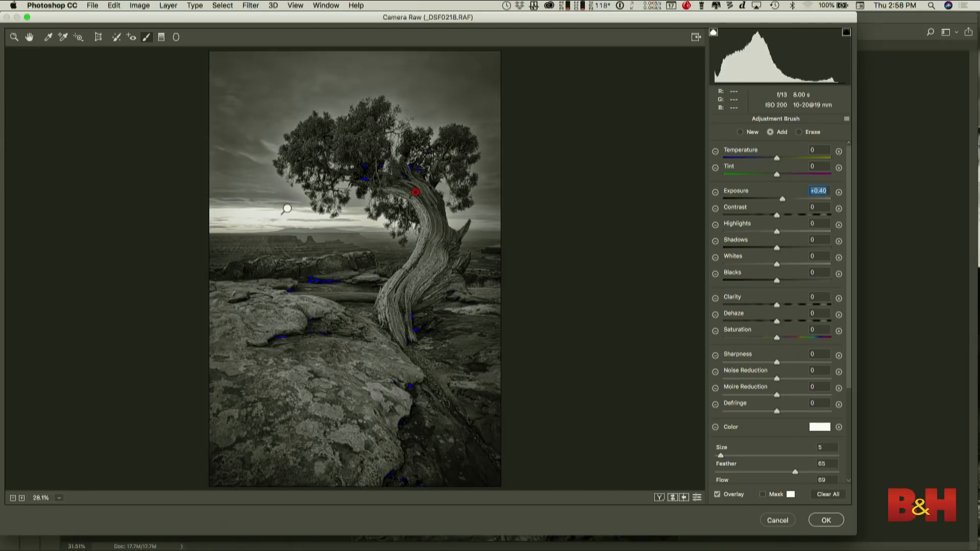
- Start another new brush at size 4 and exposure -1.70, and paint the shadowed grooves and base of the trunk
{"action": "left_click", "coordinate": [747, 133]}
{"action": "left_click_drag", "start_coordinate": [782, 199], "coordinate": [740, 203]}
{"action": "key", "text": "bracketleft"}
{"action": "left_click", "coordinate": [404, 306]}
{"action": "left_click_drag", "start_coordinate": [408, 335], "coordinate": [407, 329]}
{"action": "left_click_drag", "start_coordinate": [399, 289], "coordinate": [434, 234]}
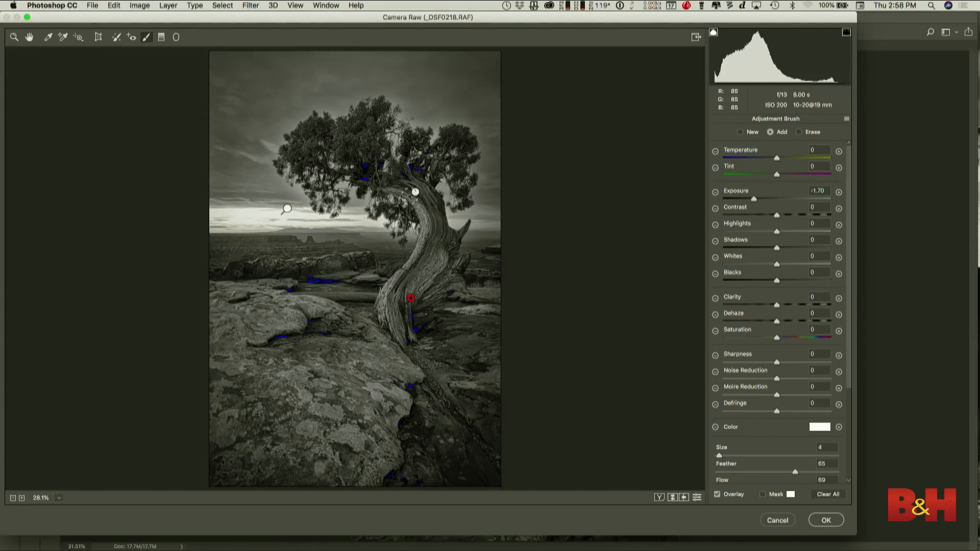
{"action": "mouse_move", "coordinate": [421, 204]}
{"action": "left_mouse_down"}
{"action": "mouse_move", "coordinate": [426, 235]}
{"action": "mouse_move", "coordinate": [453, 250]}
{"action": "mouse_move", "coordinate": [466, 289]}
{"action": "mouse_move", "coordinate": [427, 314]}
{"action": "left_mouse_up"}
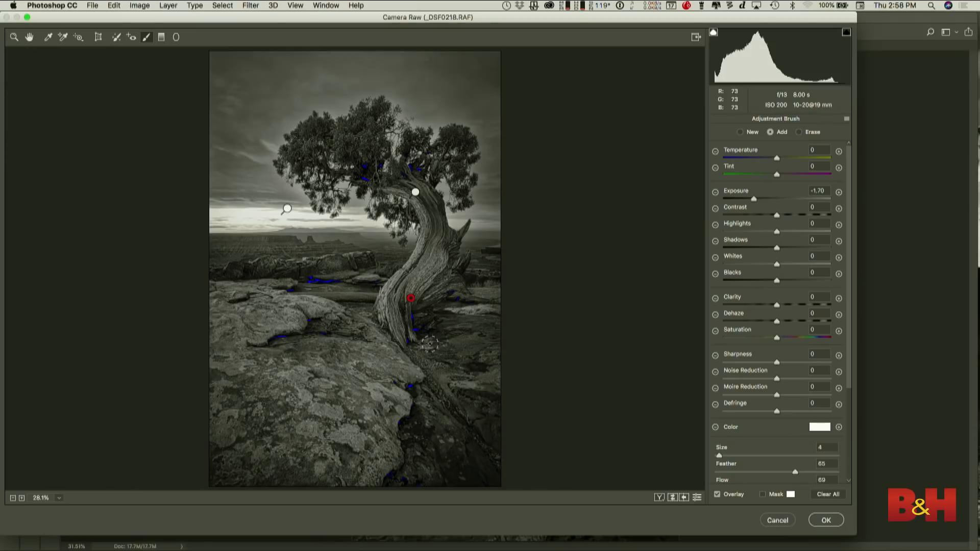
- Extend the darkening brush over the crevices and shadowed areas of the foreground rocks, and set its exposure to -0.95
{"action": "left_click_drag", "start_coordinate": [445, 388], "coordinate": [505, 461]}
{"action": "left_click_drag", "start_coordinate": [469, 387], "coordinate": [507, 400]}
{"action": "left_click_drag", "start_coordinate": [401, 424], "coordinate": [405, 424]}
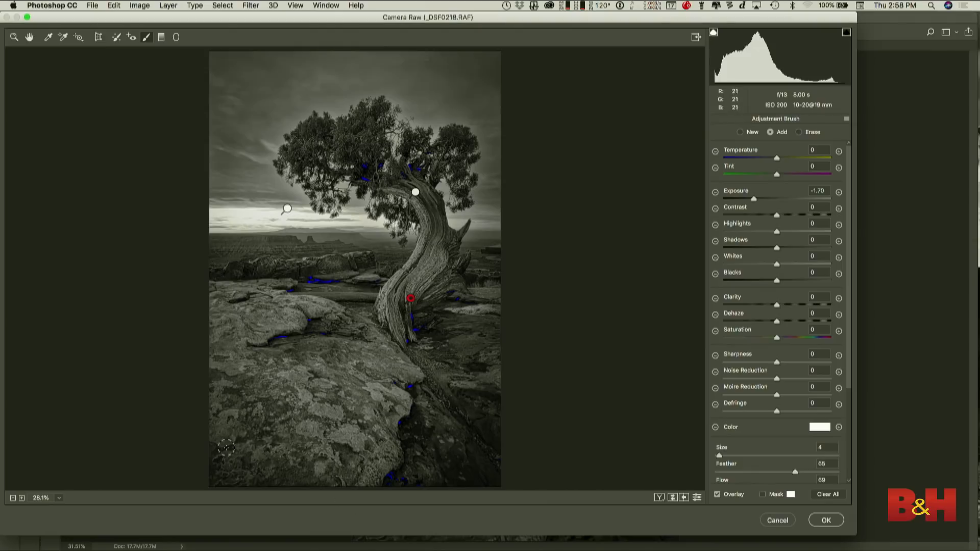
{"action": "left_click_drag", "start_coordinate": [226, 447], "coordinate": [292, 405]}
{"action": "left_click_drag", "start_coordinate": [263, 352], "coordinate": [340, 340]}
{"action": "mouse_move", "coordinate": [210, 275]}
{"action": "left_mouse_down"}
{"action": "mouse_move", "coordinate": [334, 268]}
{"action": "mouse_move", "coordinate": [316, 292]}
{"action": "mouse_move", "coordinate": [383, 287]}
{"action": "left_mouse_up"}
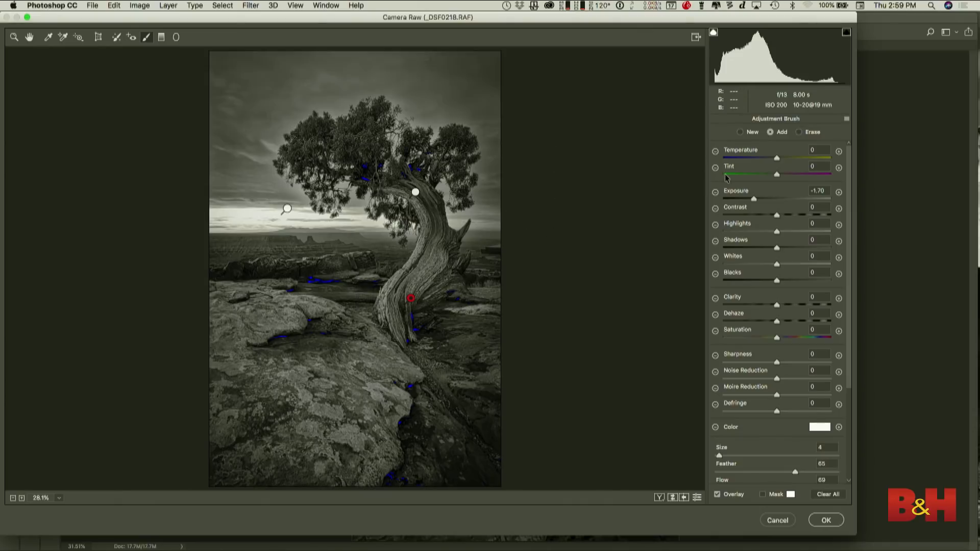
{"action": "left_click", "coordinate": [766, 199]}
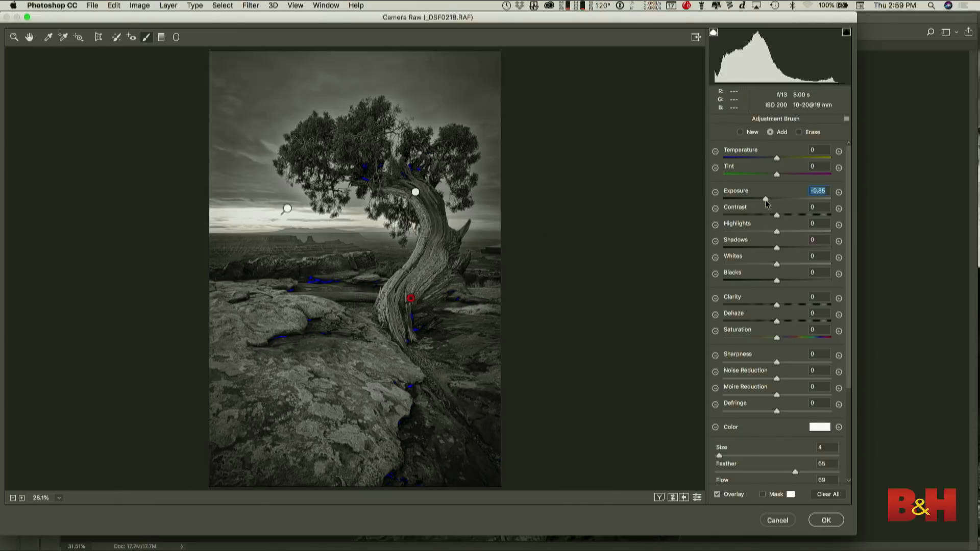
{"action": "mouse_move", "coordinate": [766, 201]}
{"action": "left_mouse_down"}
{"action": "mouse_move", "coordinate": [752, 204]}
{"action": "mouse_move", "coordinate": [765, 203]}
{"action": "left_mouse_up"}
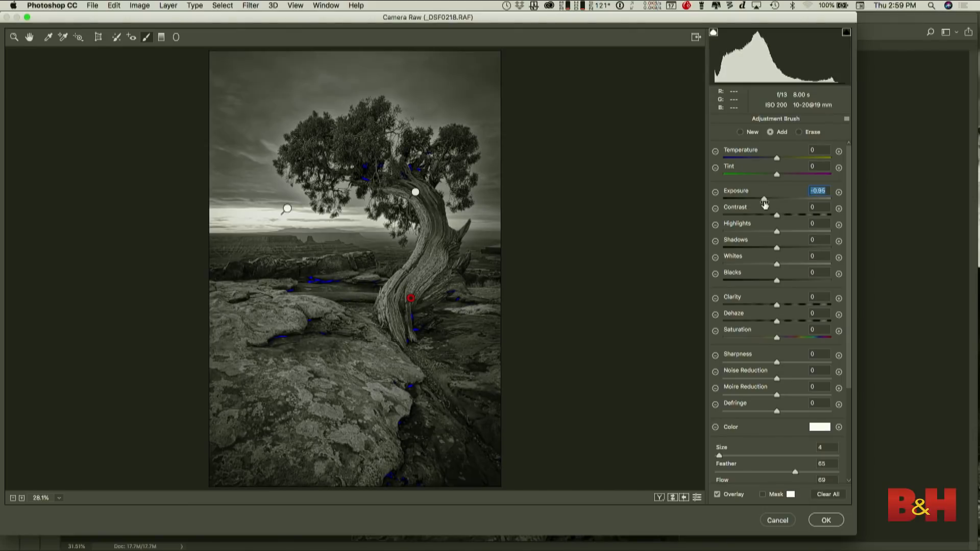
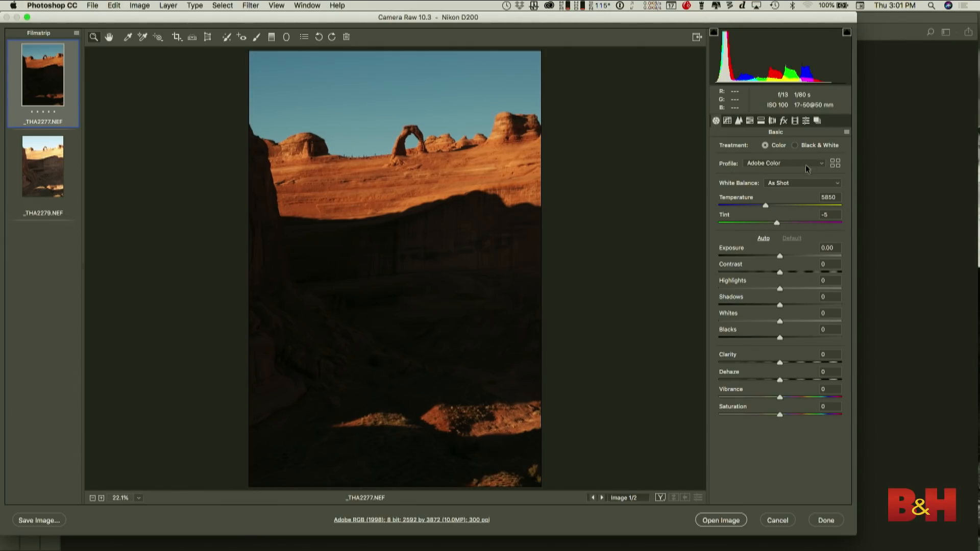
- Apply the B&W 06 profile to the _THA2277.NEF photo
{"action": "left_click", "coordinate": [835, 163]}
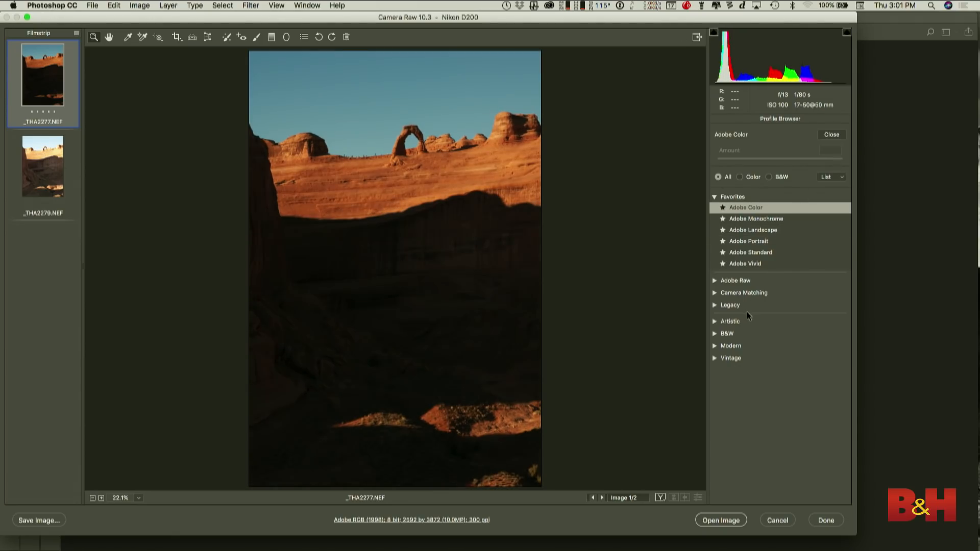
{"action": "left_click", "coordinate": [732, 334]}
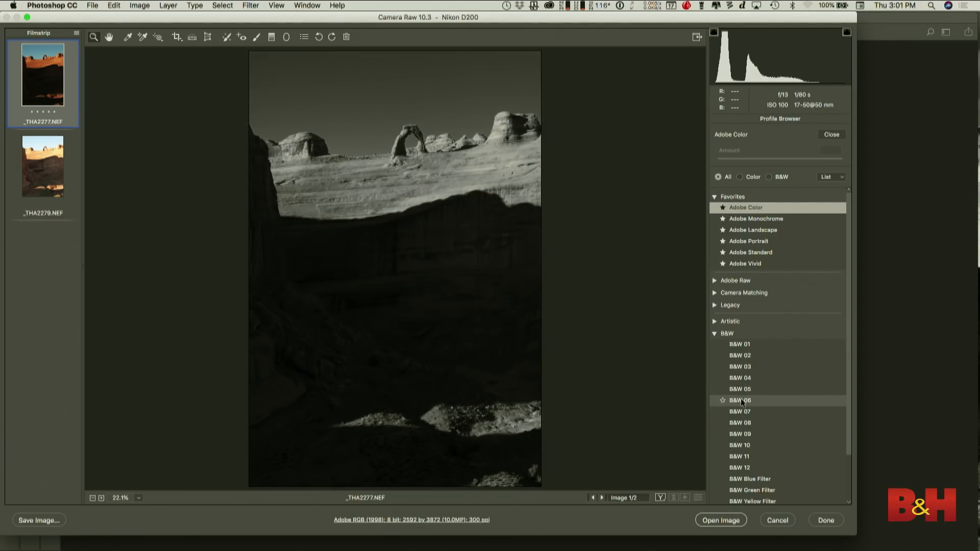
{"action": "left_click", "coordinate": [740, 401]}
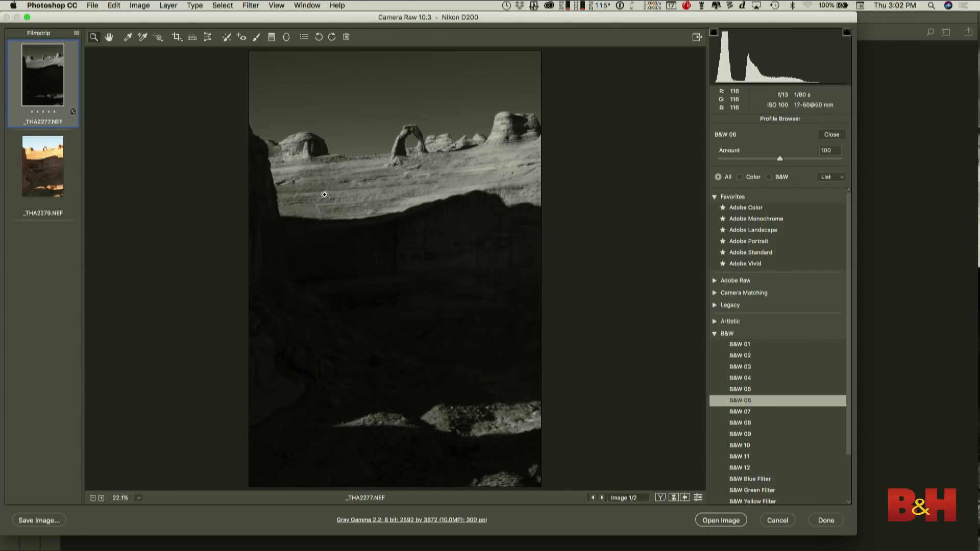
{"action": "left_click", "coordinate": [831, 135]}
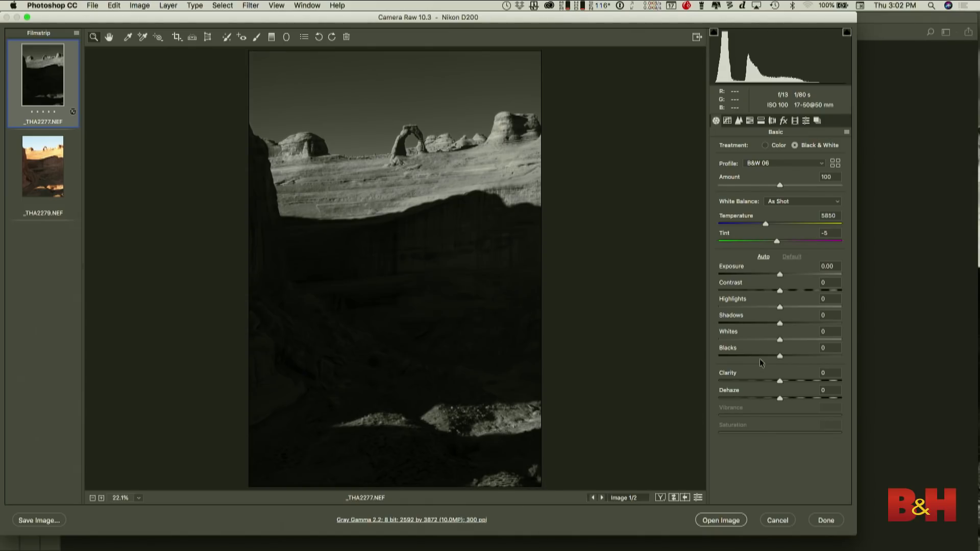
- Set the photo's highlights to -21, contrast to +4, exposure to +0.10 and clarity to +8
{"action": "left_click", "coordinate": [767, 307]}
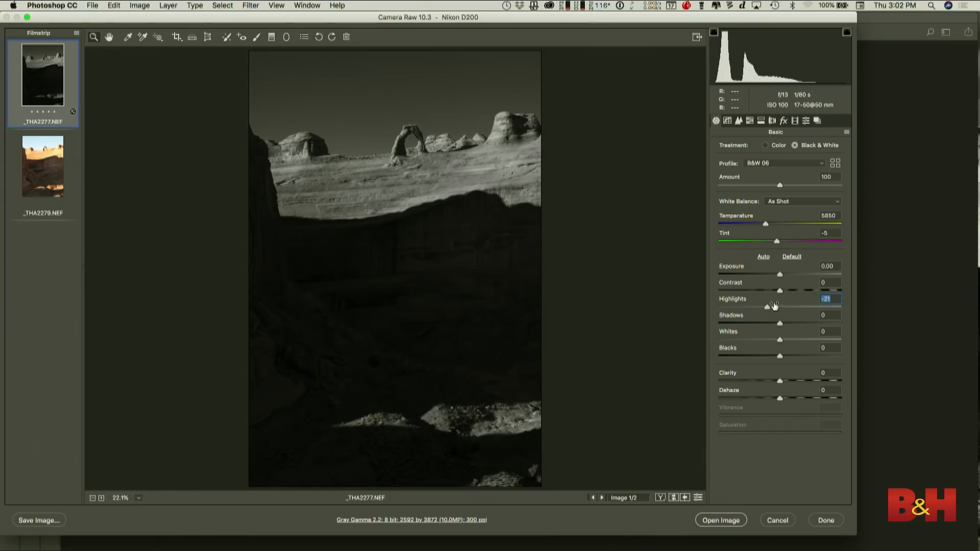
{"action": "left_click", "coordinate": [783, 290]}
{"action": "left_click_drag", "start_coordinate": [783, 290], "coordinate": [780, 275]}
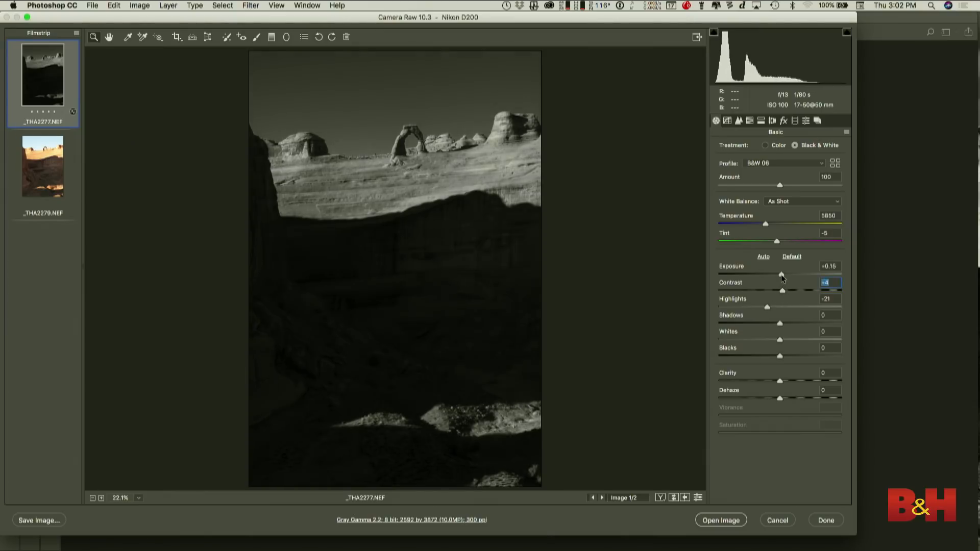
{"action": "left_click", "coordinate": [784, 381]}
- Set the sharpening amount to 76, radius to 0.8 and detail to 71, and lower the color noise reduction
{"action": "left_click", "coordinate": [738, 123]}
{"action": "left_click", "coordinate": [779, 164]}
{"action": "left_click", "coordinate": [731, 181]}
{"action": "left_click", "coordinate": [805, 199]}
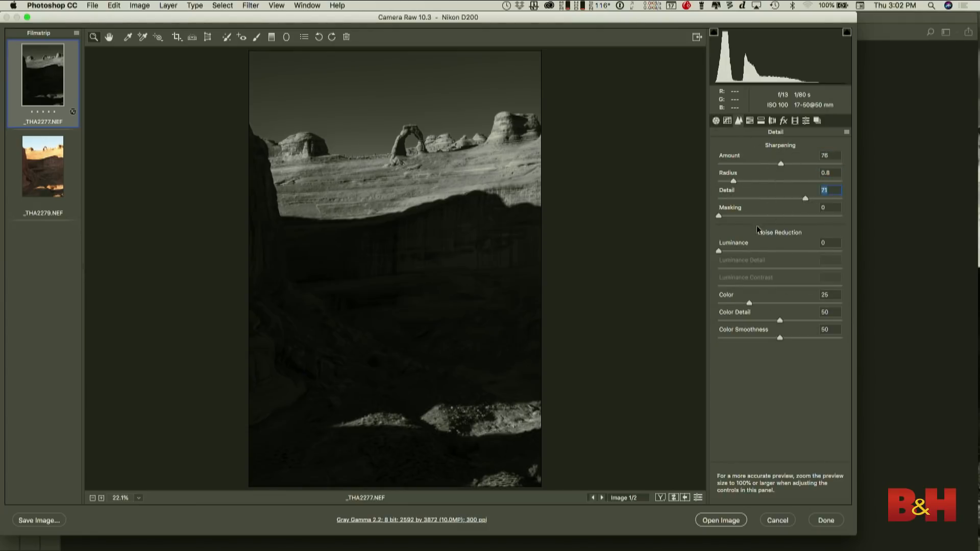
{"action": "left_click", "coordinate": [736, 303]}
- Try enabling the lens profile corrections and switch them off again
{"action": "left_click", "coordinate": [772, 121]}
{"action": "left_click", "coordinate": [737, 172]}
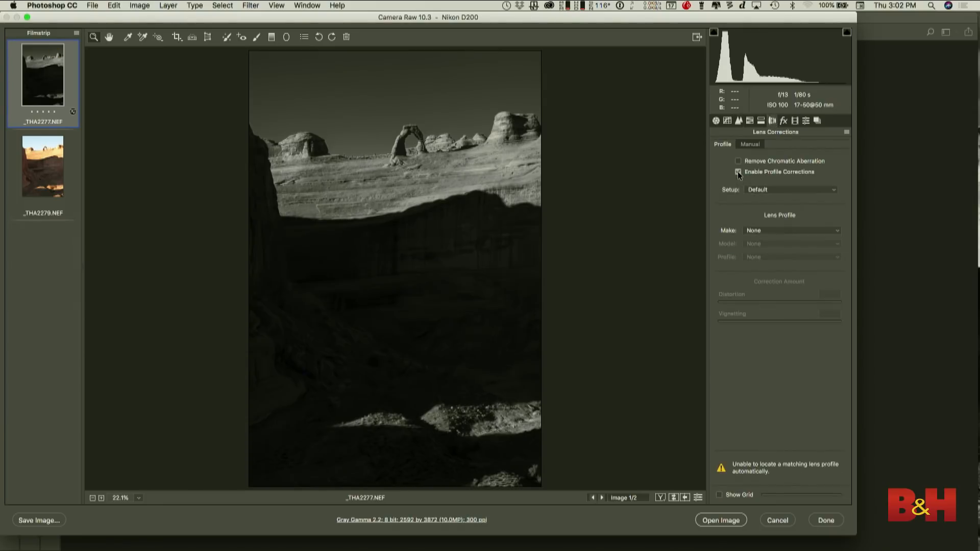
{"action": "left_click", "coordinate": [738, 170]}
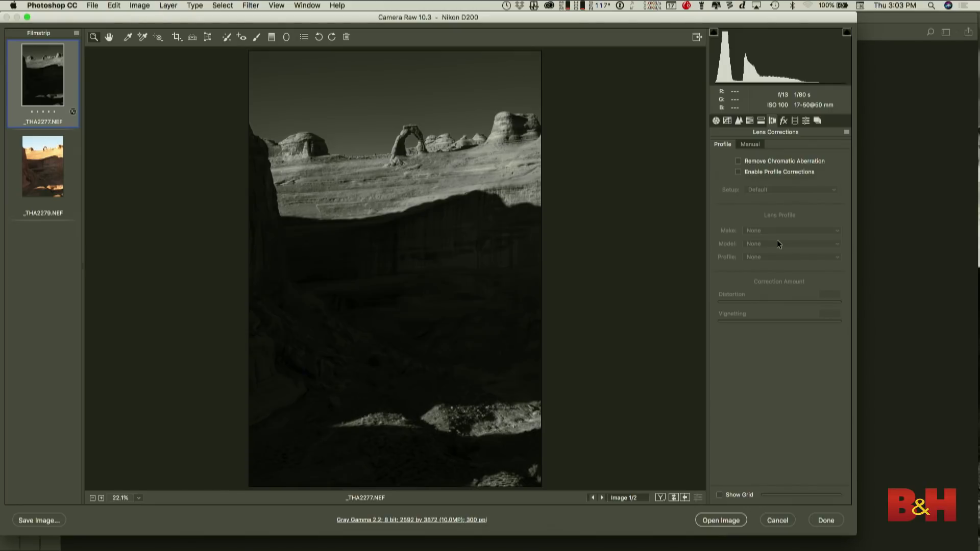
- Raise the whites of the dark exposure to +18 and slightly lower its shadows
{"action": "left_click", "coordinate": [716, 120]}
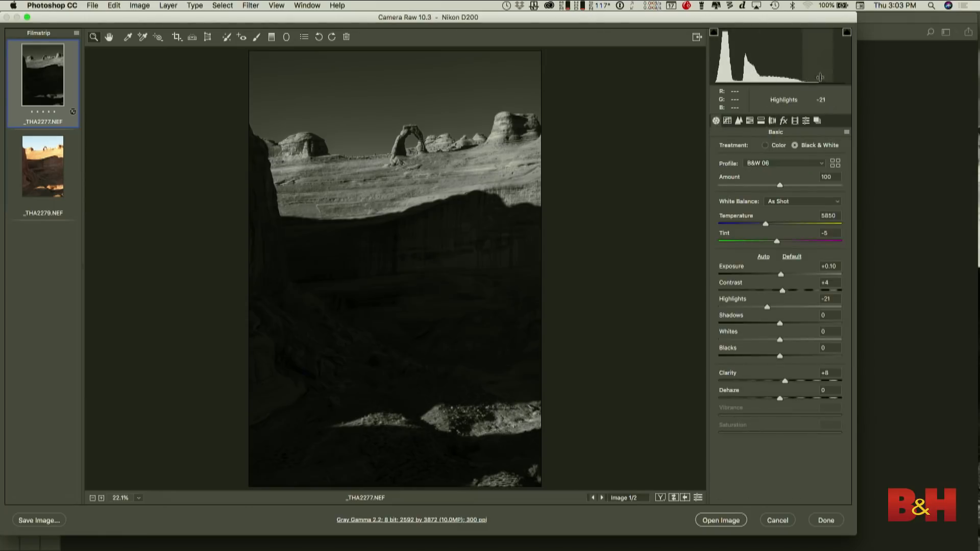
{"action": "mouse_move", "coordinate": [781, 339]}
{"action": "left_mouse_down"}
{"action": "mouse_move", "coordinate": [803, 338]}
{"action": "mouse_move", "coordinate": [793, 338]}
{"action": "left_mouse_up"}
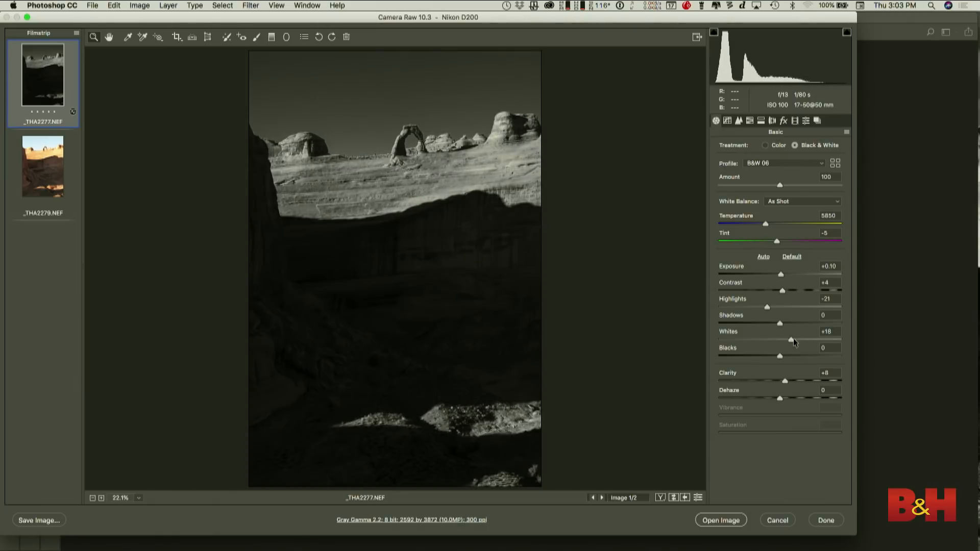
{"action": "left_click_drag", "start_coordinate": [780, 324], "coordinate": [770, 329]}
- Convert the _THA2279.NEF photo to black and white with the B&W Yellow Filter profile
{"action": "left_click", "coordinate": [42, 185]}
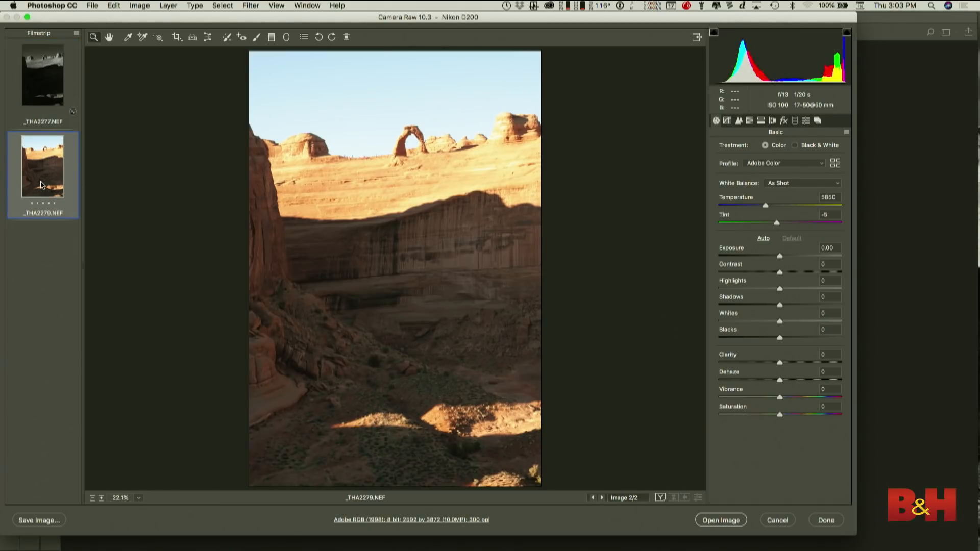
{"action": "left_click", "coordinate": [823, 145]}
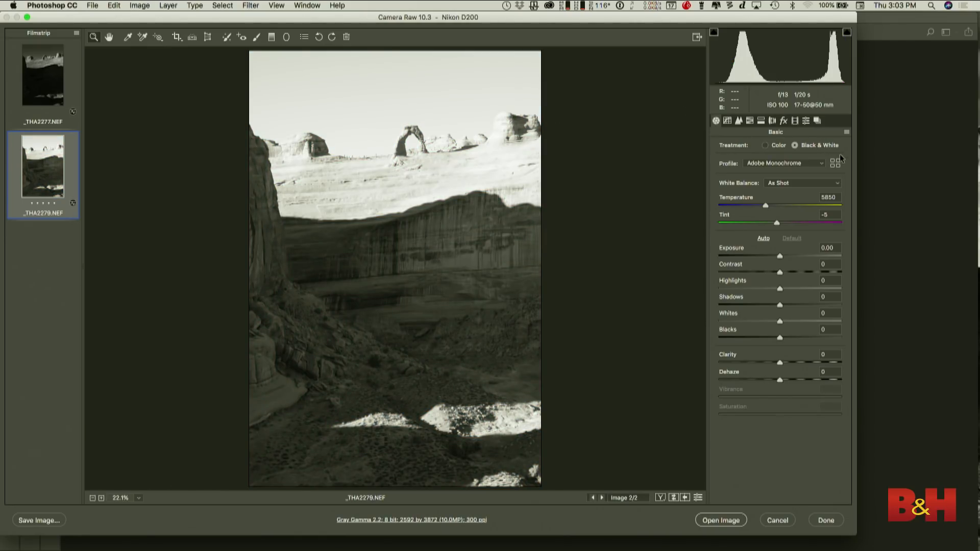
{"action": "left_click", "coordinate": [836, 164]}
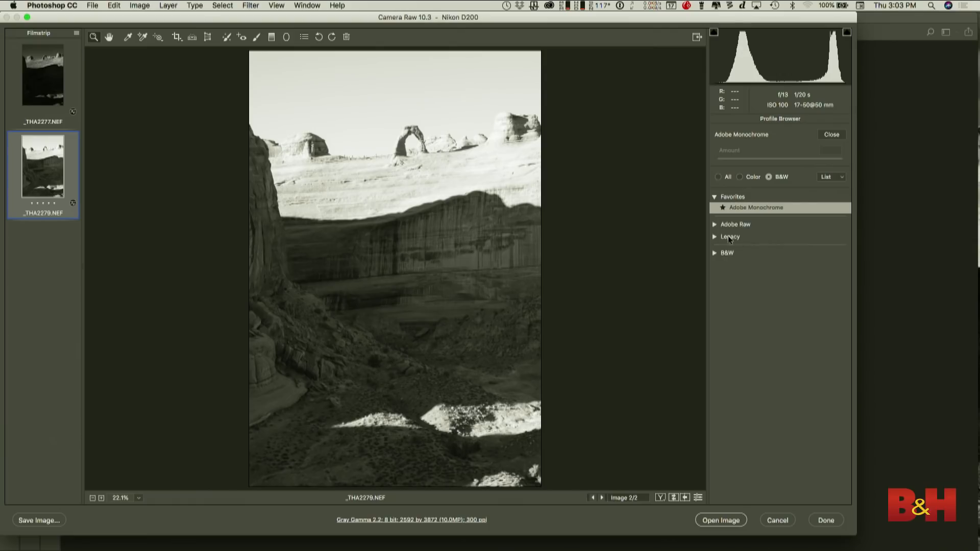
{"action": "left_click", "coordinate": [714, 253]}
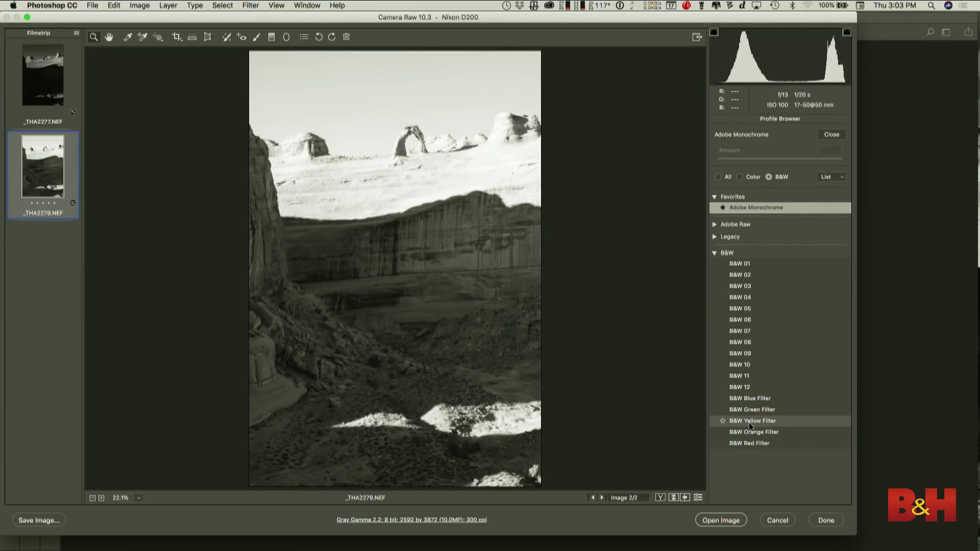
{"action": "left_click", "coordinate": [749, 423]}
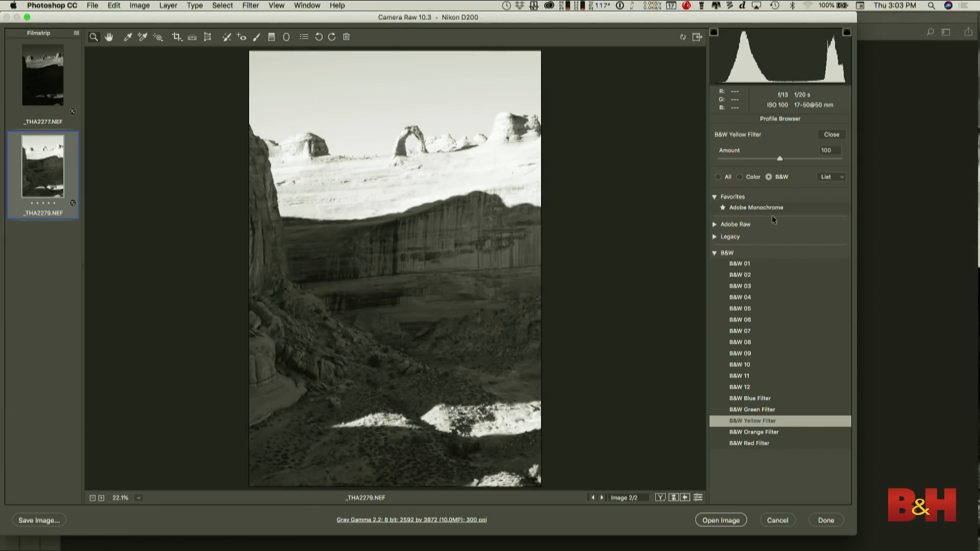
{"action": "left_click", "coordinate": [824, 135]}
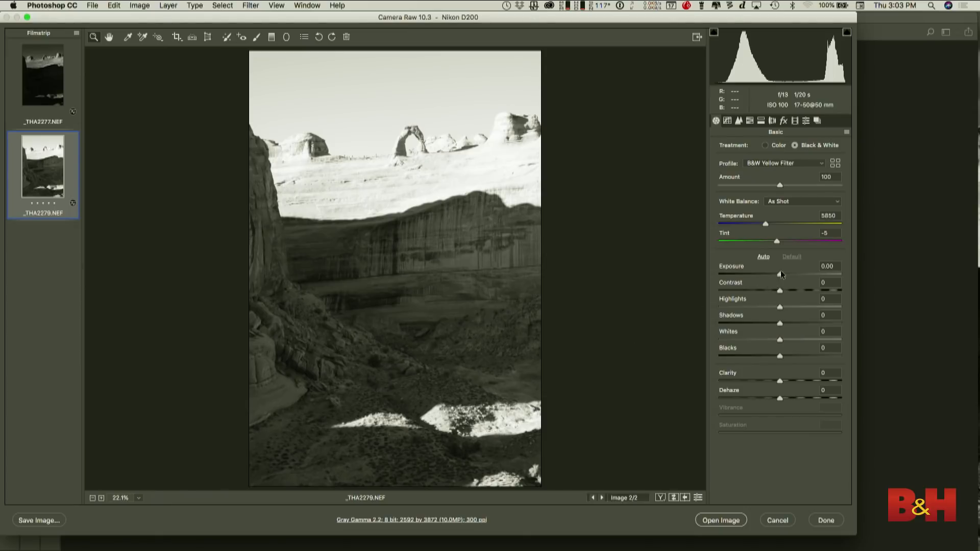
- Set the bright exposure's exposure to +0.15, blacks to -26, shadows to +9 and clarity to +10
{"action": "left_click_drag", "start_coordinate": [779, 275], "coordinate": [781, 275]}
{"action": "left_click_drag", "start_coordinate": [779, 356], "coordinate": [764, 357]}
{"action": "left_click", "coordinate": [786, 323]}
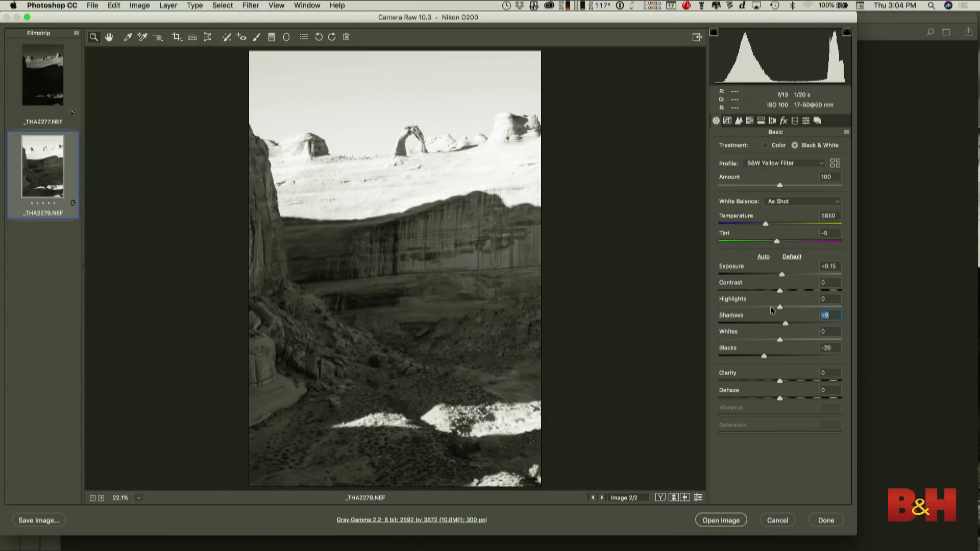
{"action": "left_click", "coordinate": [786, 380]}
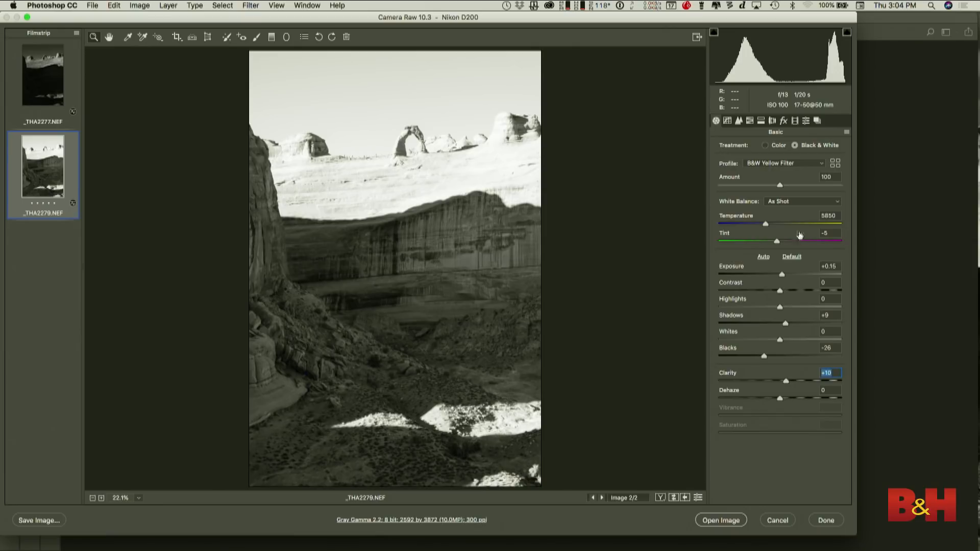
- Set the bright photo's sharpening amount to 64, reduce the radius, increase the detail and lower the color noise reduction
{"action": "left_click", "coordinate": [740, 123]}
{"action": "left_click", "coordinate": [770, 161]}
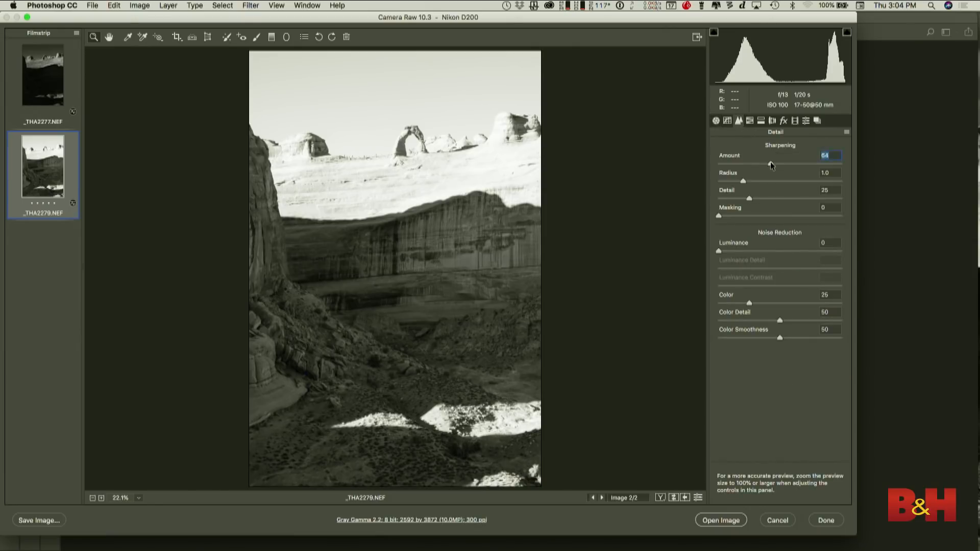
{"action": "left_click", "coordinate": [728, 182]}
{"action": "left_click", "coordinate": [797, 199]}
{"action": "left_click", "coordinate": [734, 303]}
- Open both raw photos in Photoshop and paste the entire _THA2279.NEF image as a new layer into _THA2277.NEF
{"action": "left_click", "coordinate": [32, 88], "text": "shift"}
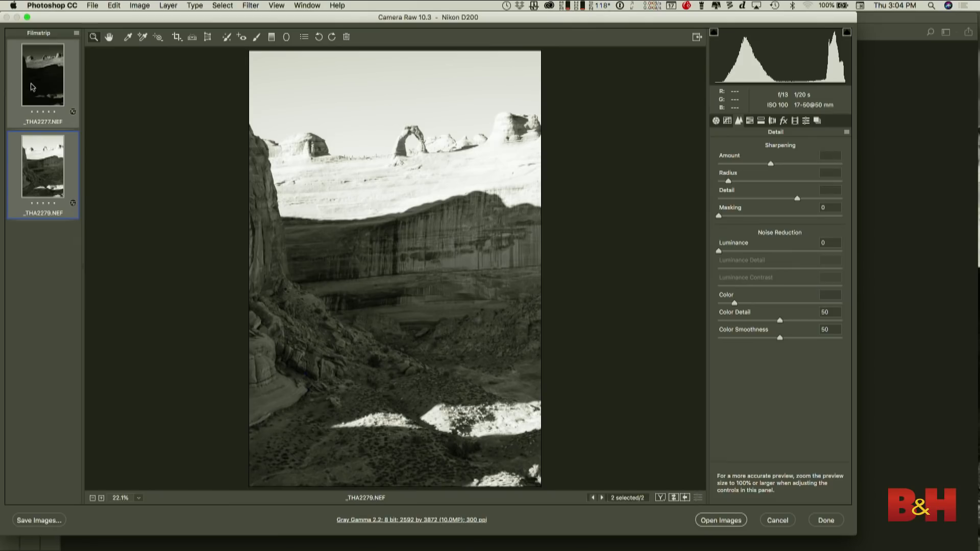
{"action": "left_click", "coordinate": [725, 520]}
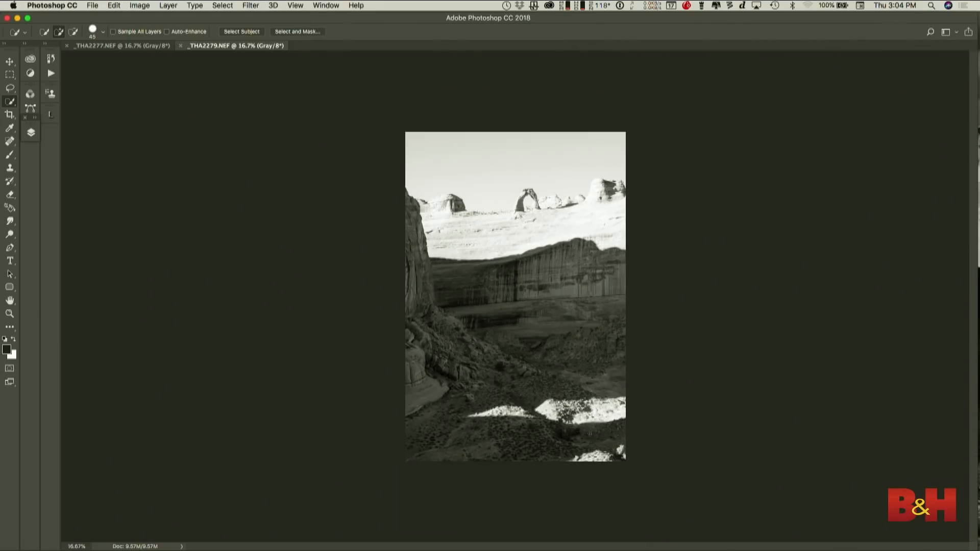
{"action": "key", "text": "super+a"}
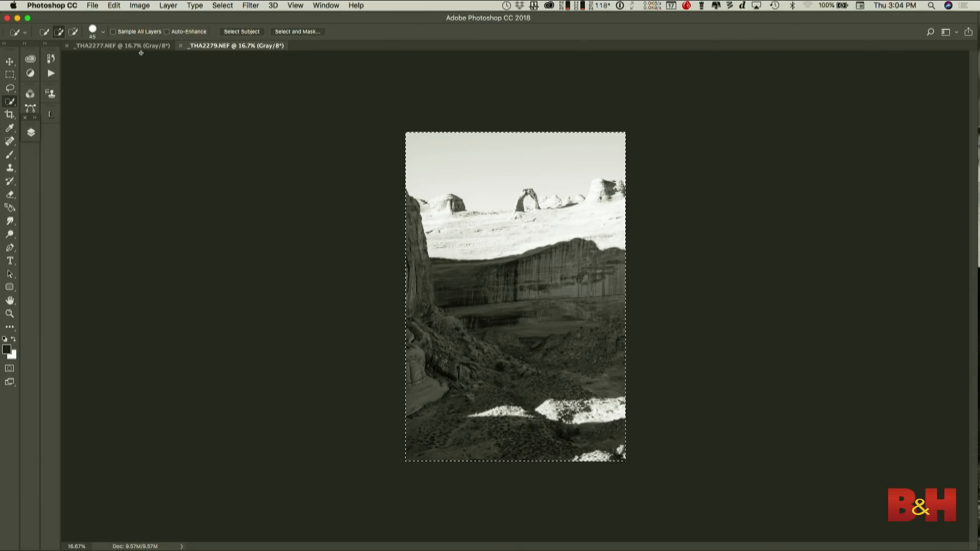
{"action": "left_click", "coordinate": [136, 46]}
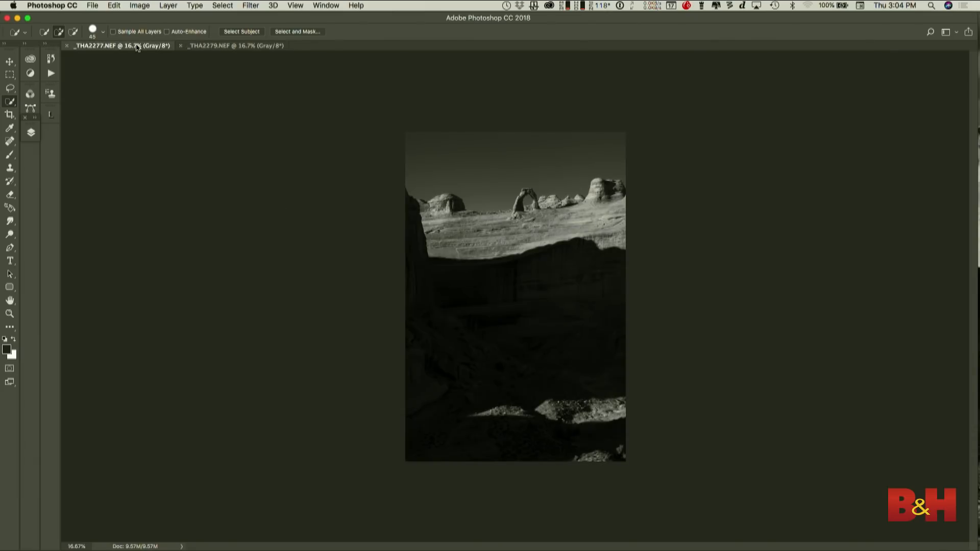
{"action": "key", "text": "super+v"}
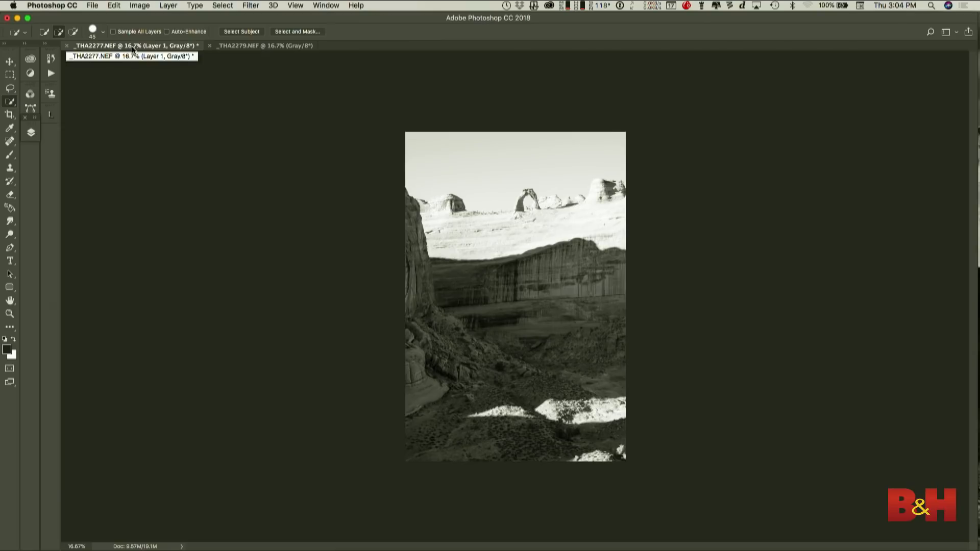
- Add a layer mask to the pasted layer and brush black over the sky, the sunlit rock band and the sunlit foreground rocks
{"action": "left_click", "coordinate": [32, 134]}
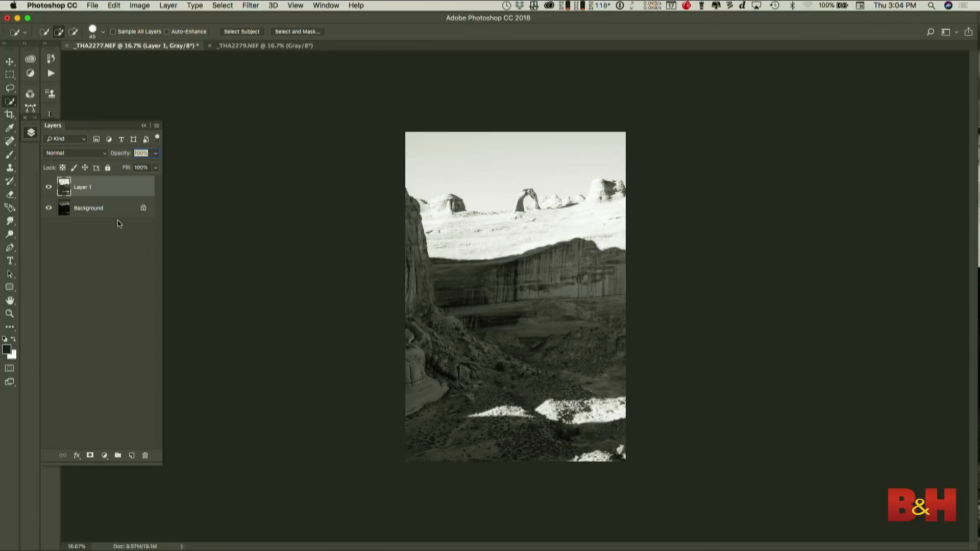
{"action": "left_click", "coordinate": [90, 456]}
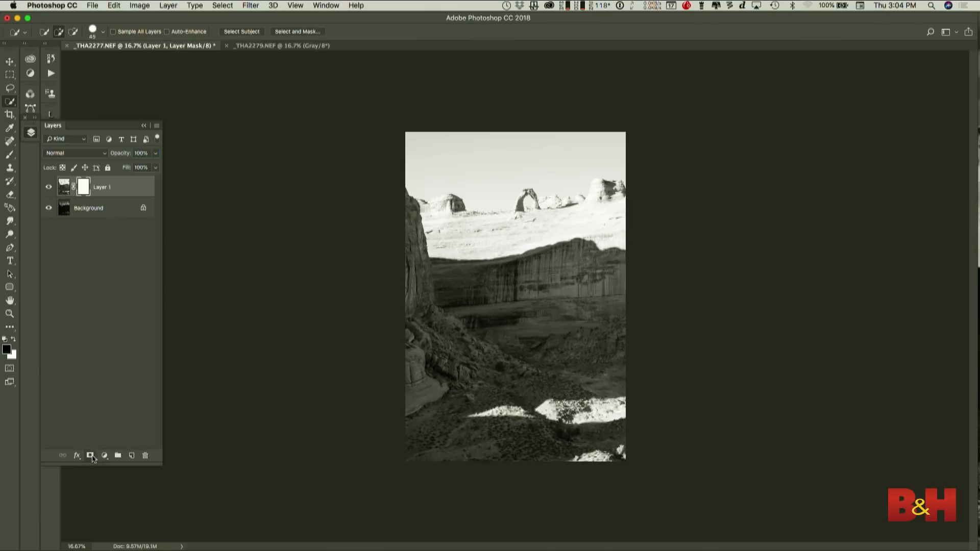
{"action": "key", "text": "bracketright"}
{"action": "key", "text": "bracketright"}
{"action": "key", "text": "bracketright"}
{"action": "key", "text": "bracketright"}
{"action": "key", "text": "bracketright"}
{"action": "key", "text": "bracketright"}
{"action": "key", "text": "bracketright"}
{"action": "key", "text": "bracketright"}
{"action": "key", "text": "bracketright"}
{"action": "key", "text": "bracketright"}
{"action": "key", "text": "bracketright"}
{"action": "key", "text": "bracketright"}
{"action": "key", "text": "bracketright"}
{"action": "key", "text": "bracketright"}
{"action": "left_click", "coordinate": [11, 185]}
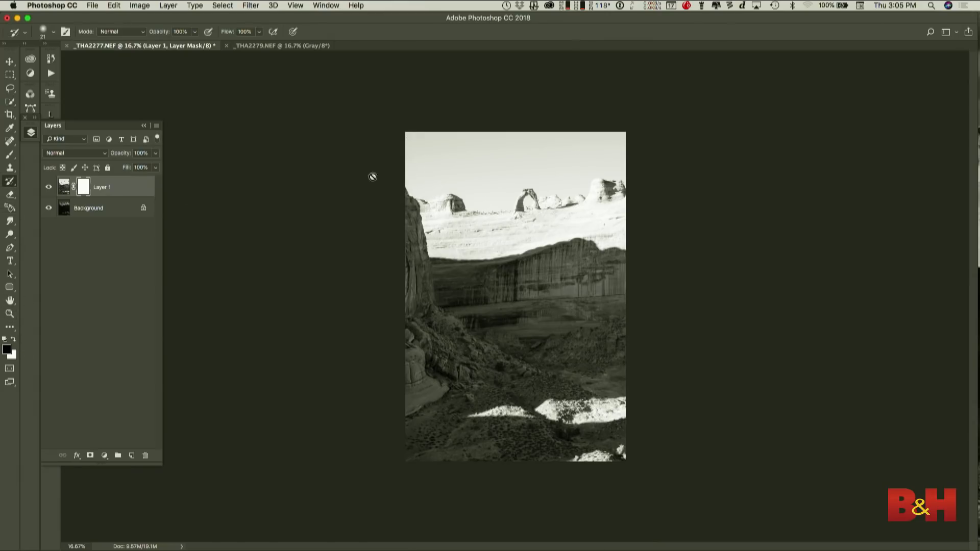
{"action": "left_click", "coordinate": [7, 156]}
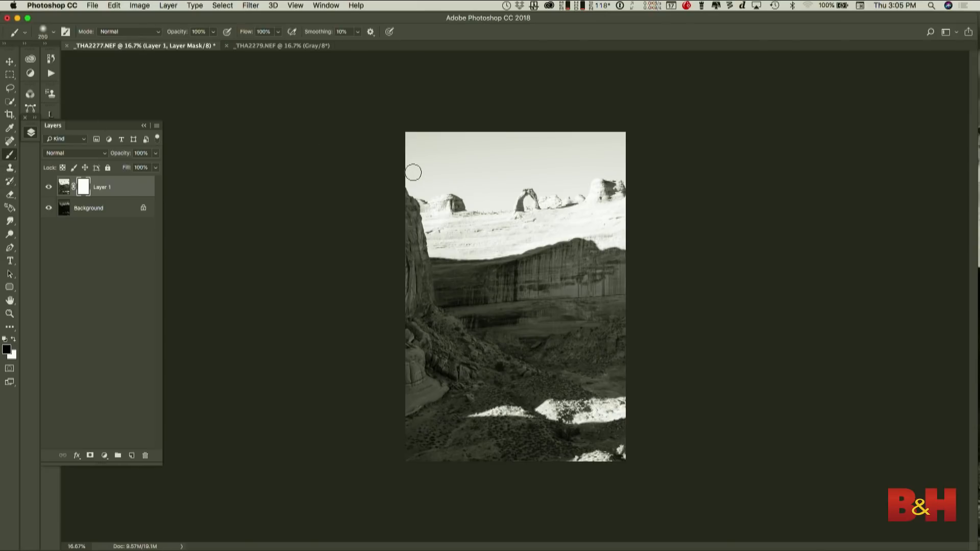
{"action": "mouse_move", "coordinate": [412, 174]}
{"action": "left_mouse_down"}
{"action": "mouse_move", "coordinate": [447, 251]}
{"action": "mouse_move", "coordinate": [619, 253]}
{"action": "mouse_move", "coordinate": [434, 209]}
{"action": "mouse_move", "coordinate": [545, 164]}
{"action": "mouse_move", "coordinate": [511, 196]}
{"action": "mouse_move", "coordinate": [482, 203]}
{"action": "left_mouse_up"}
{"action": "mouse_move", "coordinate": [617, 166]}
{"action": "left_mouse_down"}
{"action": "mouse_move", "coordinate": [419, 154]}
{"action": "mouse_move", "coordinate": [548, 146]}
{"action": "mouse_move", "coordinate": [420, 146]}
{"action": "mouse_move", "coordinate": [443, 129]}
{"action": "mouse_move", "coordinate": [396, 139]}
{"action": "mouse_move", "coordinate": [666, 115]}
{"action": "mouse_move", "coordinate": [462, 141]}
{"action": "mouse_move", "coordinate": [528, 138]}
{"action": "mouse_move", "coordinate": [443, 165]}
{"action": "mouse_move", "coordinate": [481, 176]}
{"action": "left_mouse_up"}
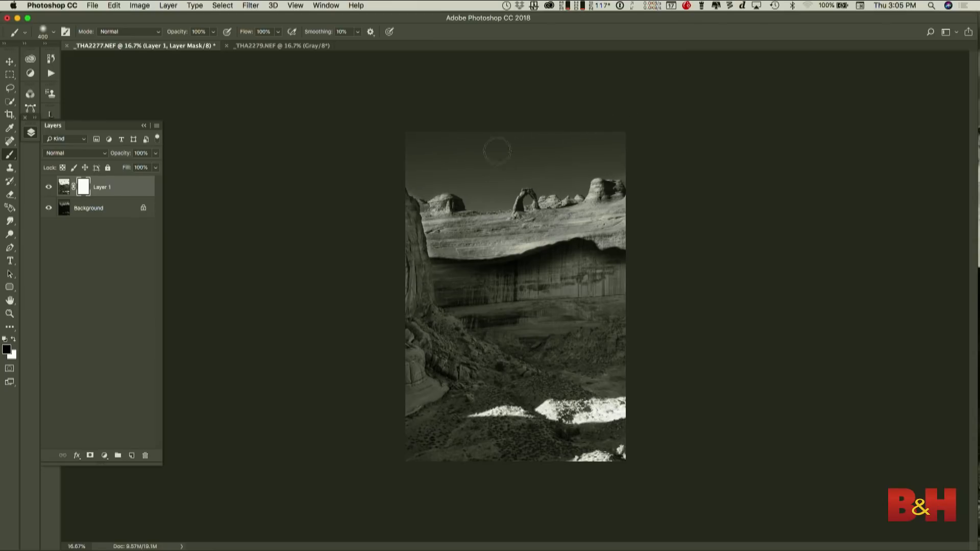
{"action": "left_click_drag", "start_coordinate": [631, 172], "coordinate": [631, 171]}
{"action": "mouse_move", "coordinate": [487, 414]}
{"action": "left_mouse_down"}
{"action": "mouse_move", "coordinate": [538, 410]}
{"action": "mouse_move", "coordinate": [466, 414]}
{"action": "mouse_move", "coordinate": [599, 414]}
{"action": "mouse_move", "coordinate": [543, 400]}
{"action": "mouse_move", "coordinate": [533, 407]}
{"action": "mouse_move", "coordinate": [633, 400]}
{"action": "left_mouse_up"}
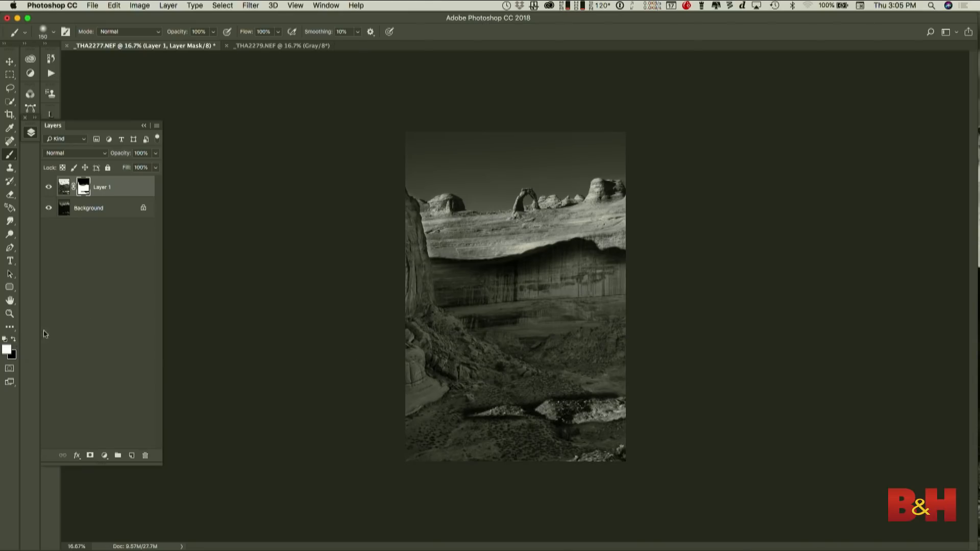
- Brush white on the mask around the sunlit foreground rocks and, at size 600, along the shadowed canyon wall
{"action": "key", "text": "]"}
{"action": "mouse_move", "coordinate": [466, 393]}
{"action": "left_mouse_down"}
{"action": "mouse_move", "coordinate": [506, 382]}
{"action": "mouse_move", "coordinate": [528, 389]}
{"action": "mouse_move", "coordinate": [559, 371]}
{"action": "mouse_move", "coordinate": [564, 381]}
{"action": "mouse_move", "coordinate": [619, 377]}
{"action": "left_mouse_up"}
{"action": "mouse_move", "coordinate": [501, 434]}
{"action": "left_mouse_down"}
{"action": "mouse_move", "coordinate": [510, 435]}
{"action": "mouse_move", "coordinate": [470, 435]}
{"action": "mouse_move", "coordinate": [556, 441]}
{"action": "left_mouse_up"}
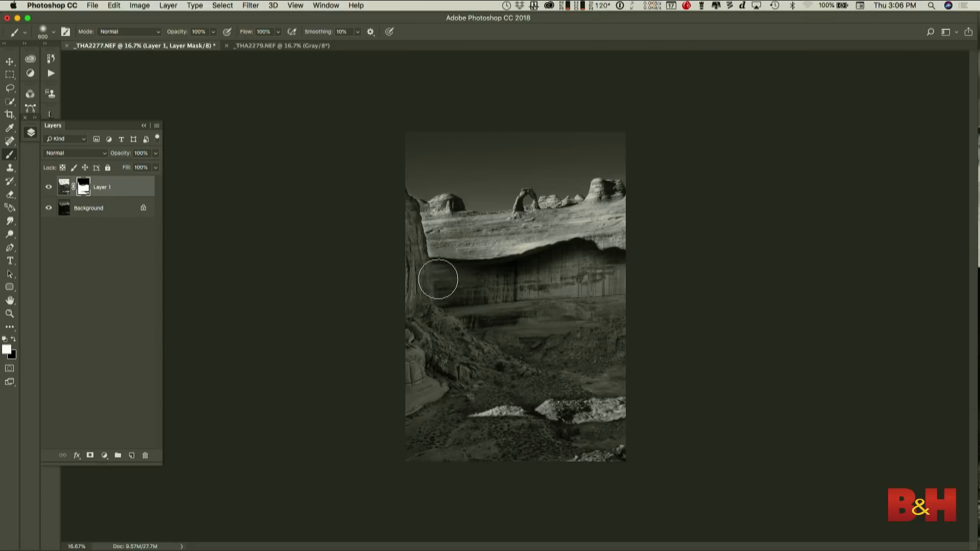
{"action": "mouse_move", "coordinate": [438, 279]}
{"action": "left_mouse_down"}
{"action": "mouse_move", "coordinate": [485, 280]}
{"action": "mouse_move", "coordinate": [566, 260]}
{"action": "mouse_move", "coordinate": [616, 274]}
{"action": "mouse_move", "coordinate": [615, 267]}
{"action": "left_mouse_up"}
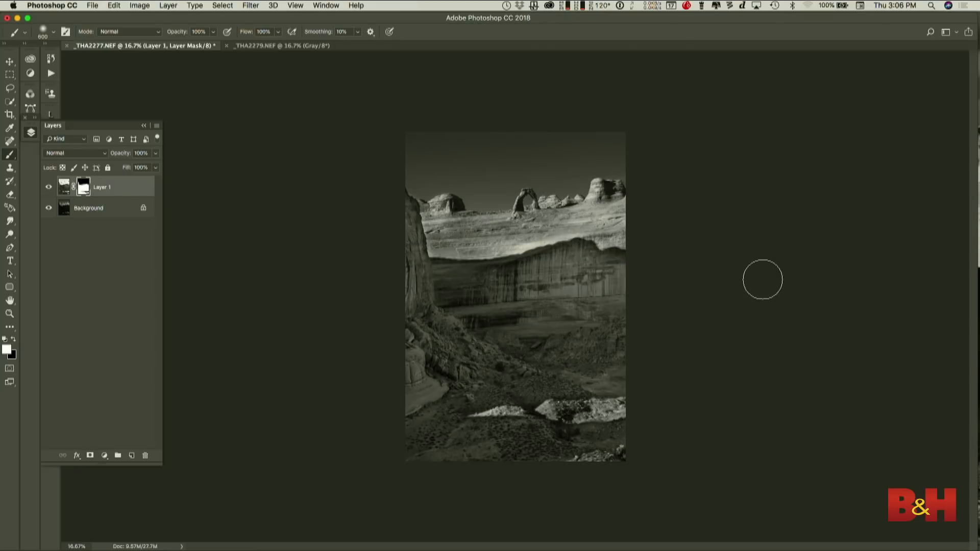